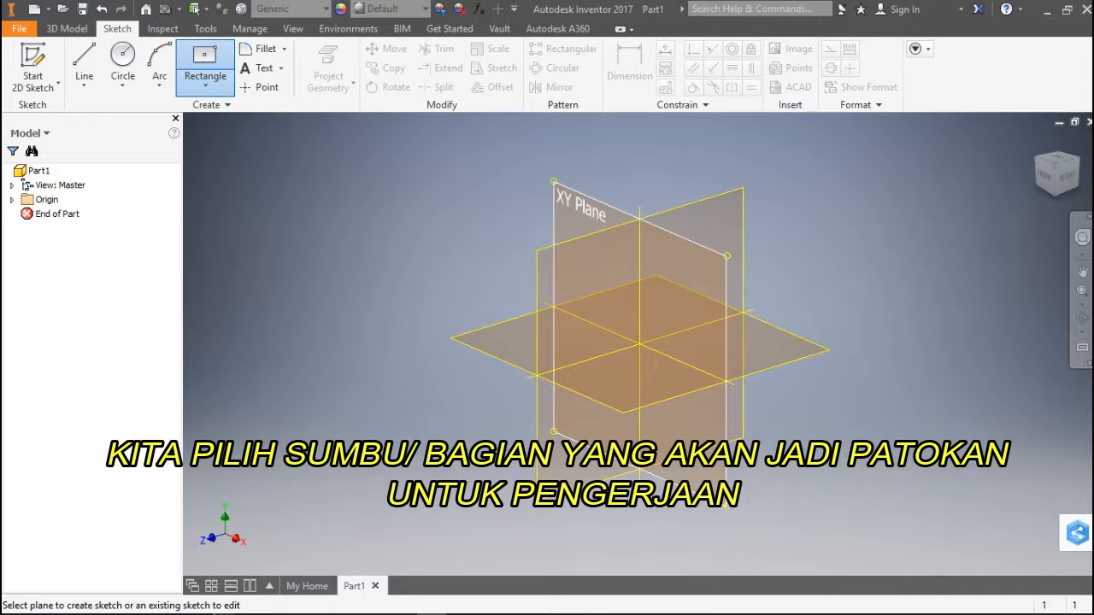
Sketch a 90 by 90 mm rectangle on the XY plane, centred on the origin
left_click(654, 365)
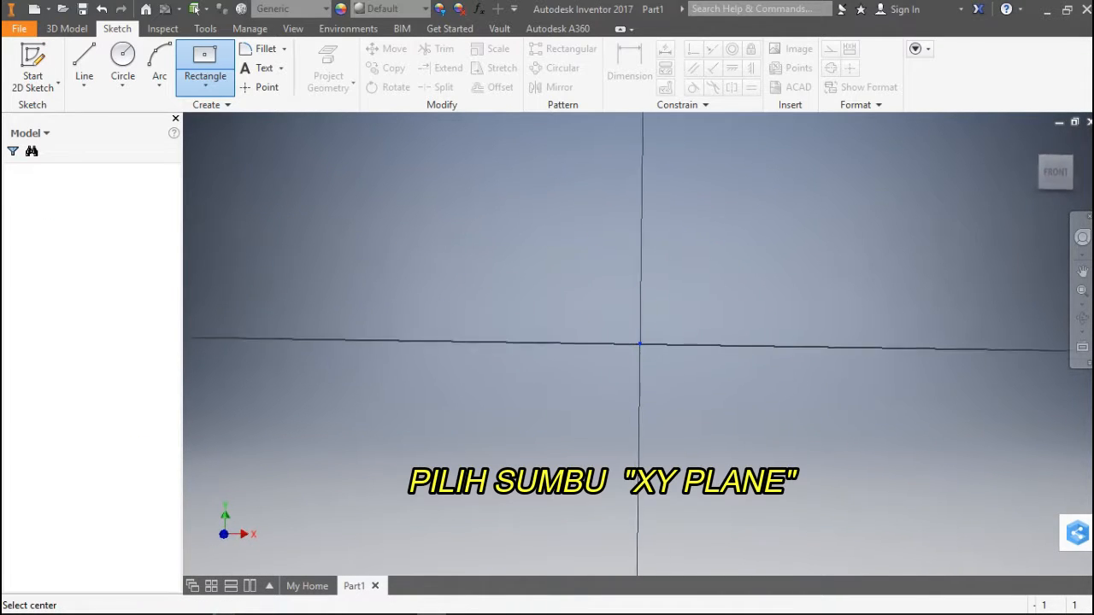
left_click(640, 345)
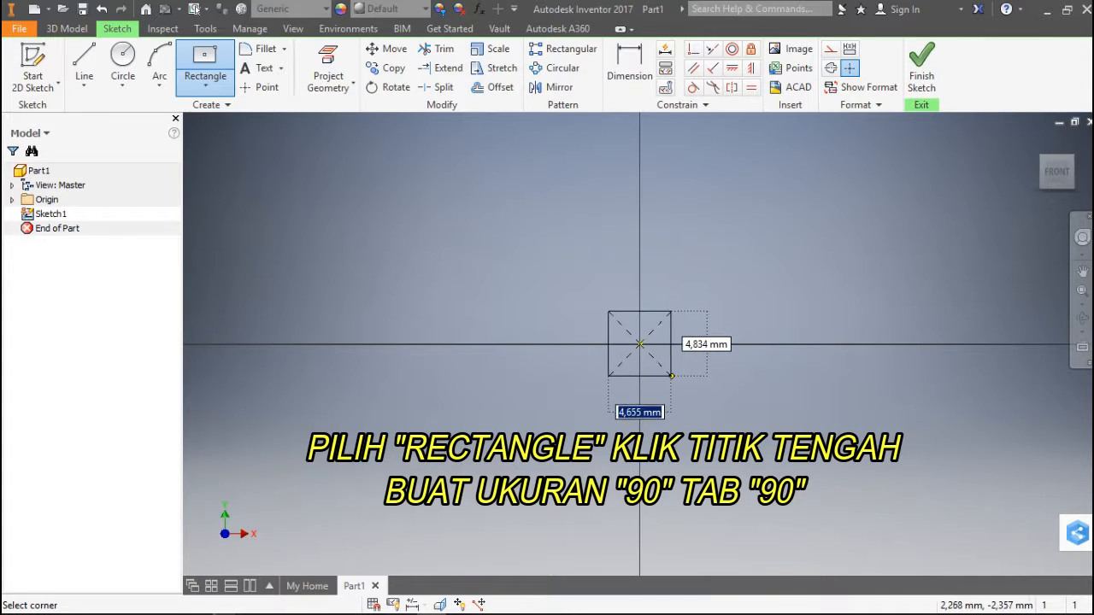
type("90")
key("Tab")
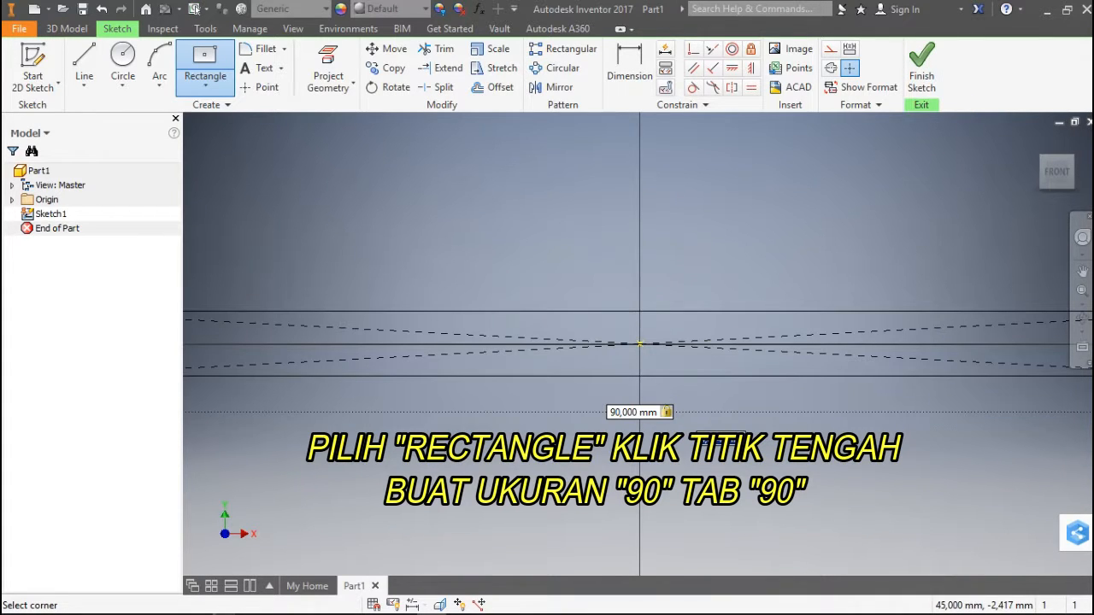
type("90")
key("Tab")
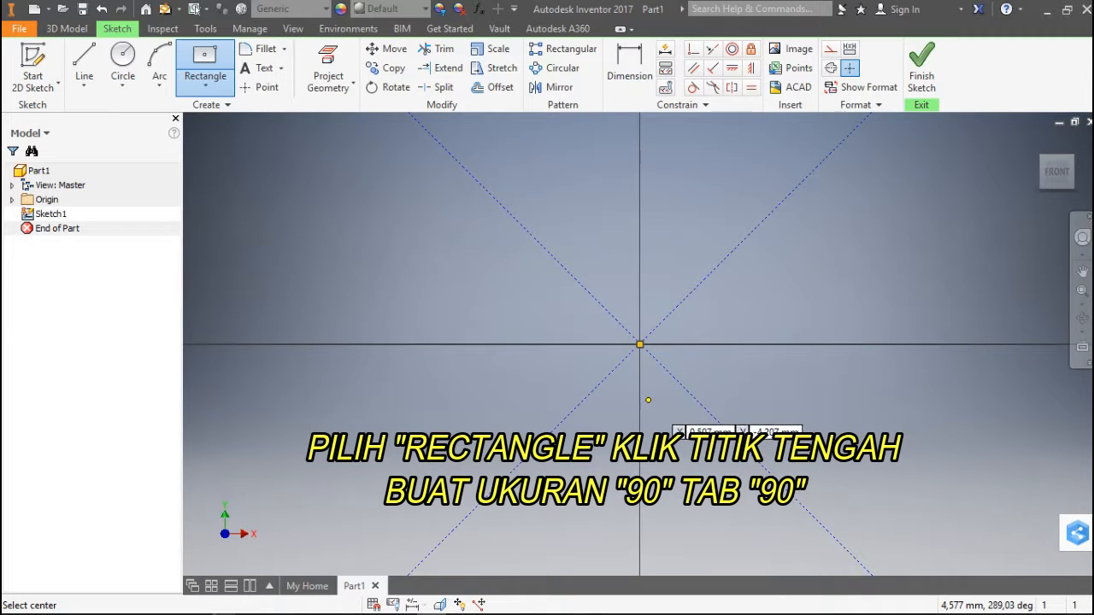
scroll(640, 399, "down", 3)
scroll(640, 398, "up", 10)
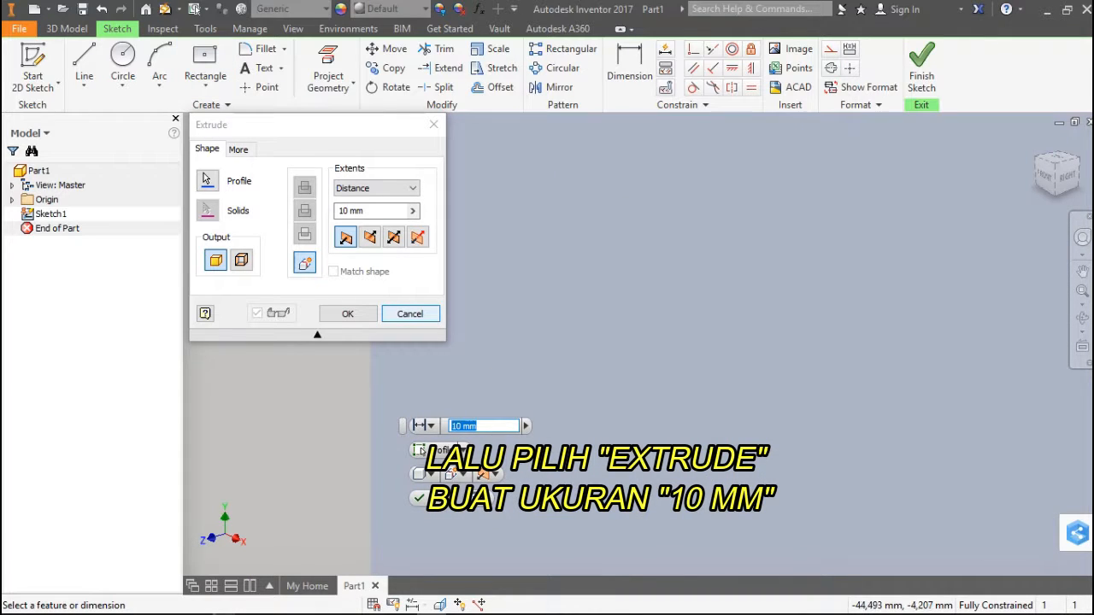
left_click(348, 314)
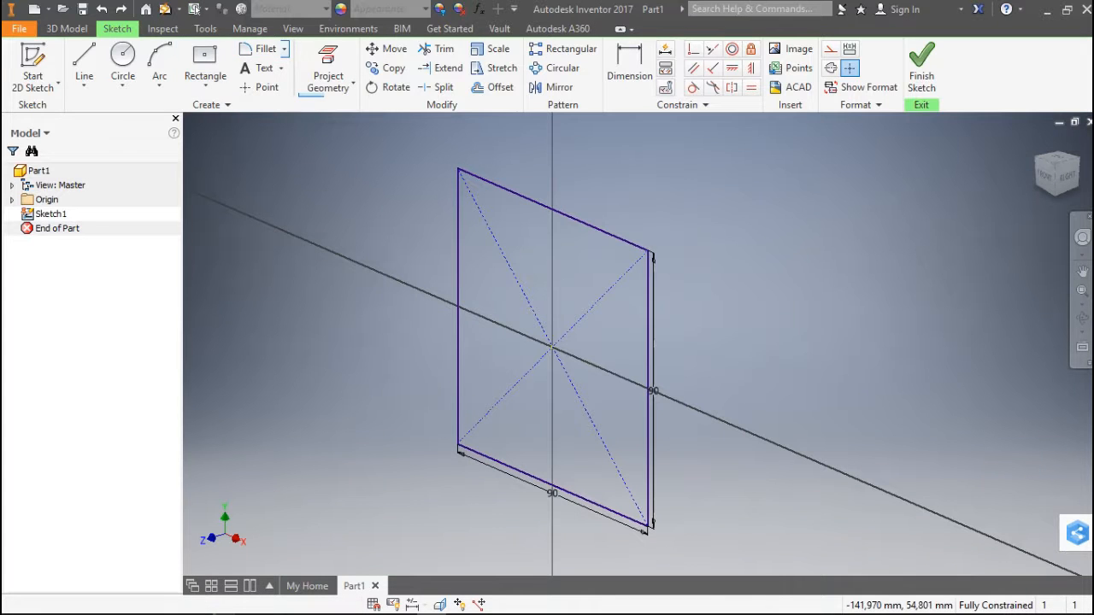
Round all four corners of the sketched square with 15 mm fillets
left_click(265, 49)
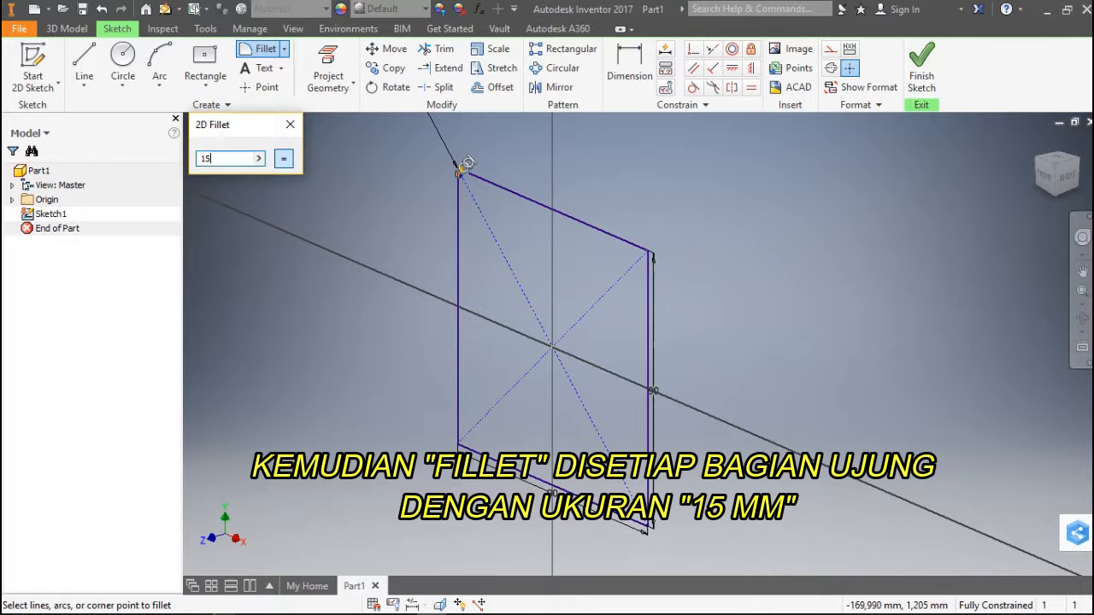
key("period")
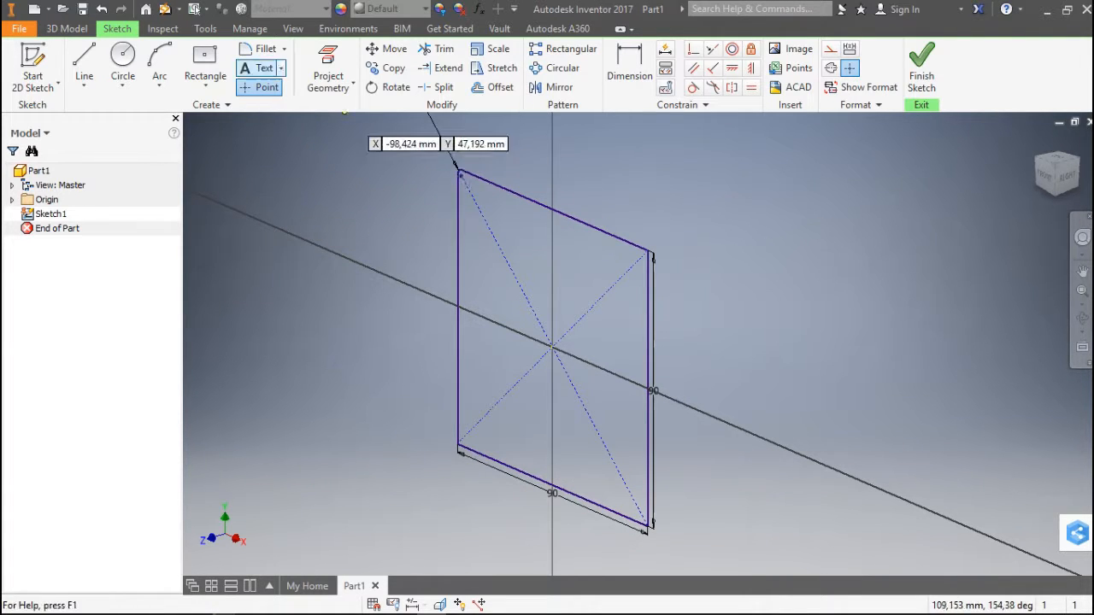
left_click(265, 49)
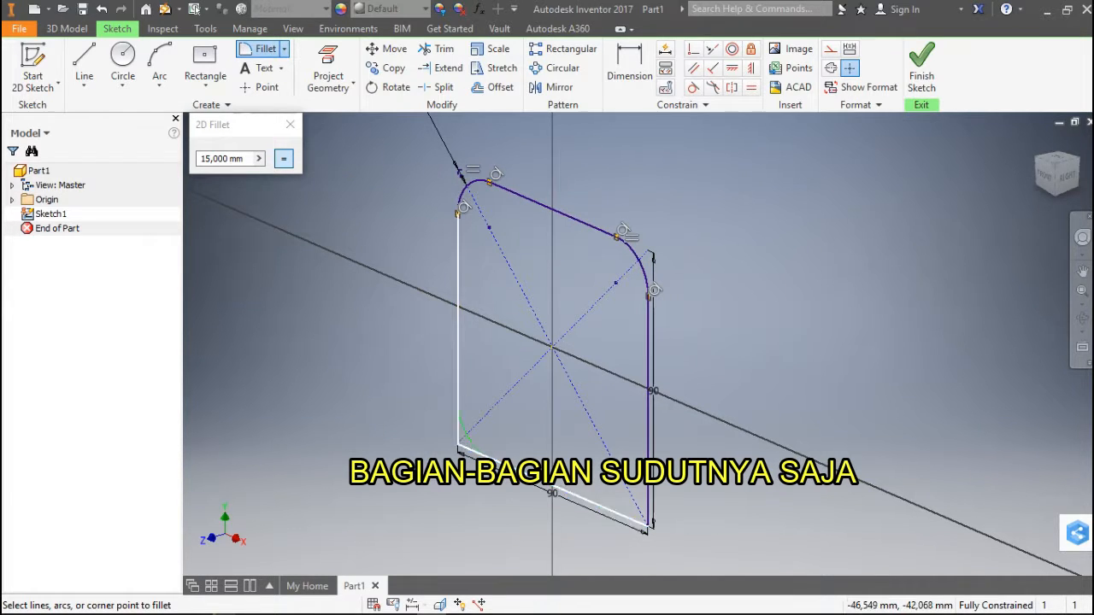
left_click(459, 435)
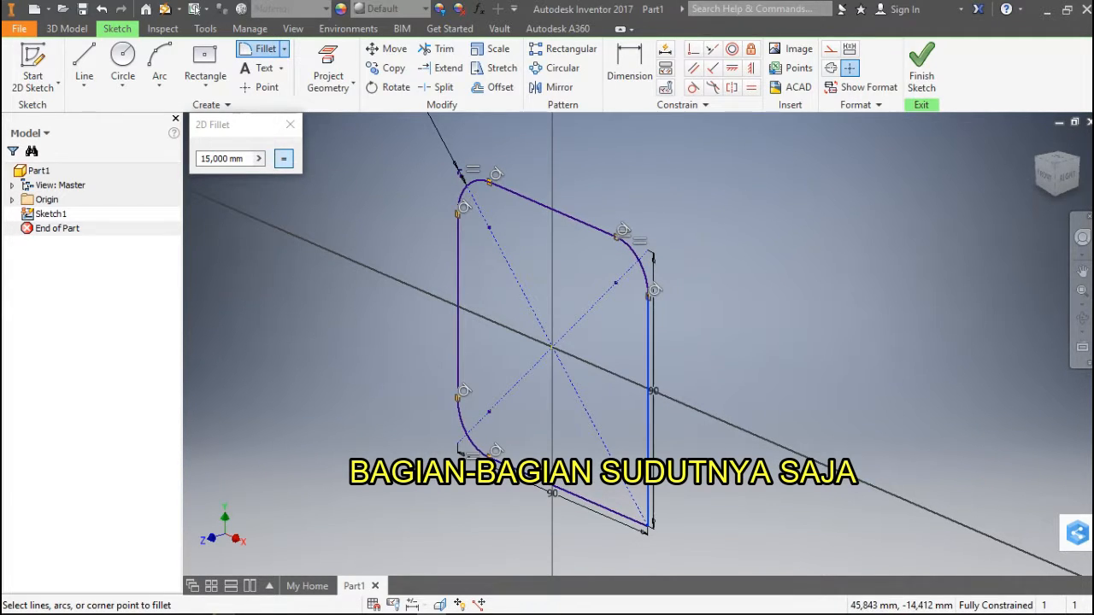
left_click(601, 507)
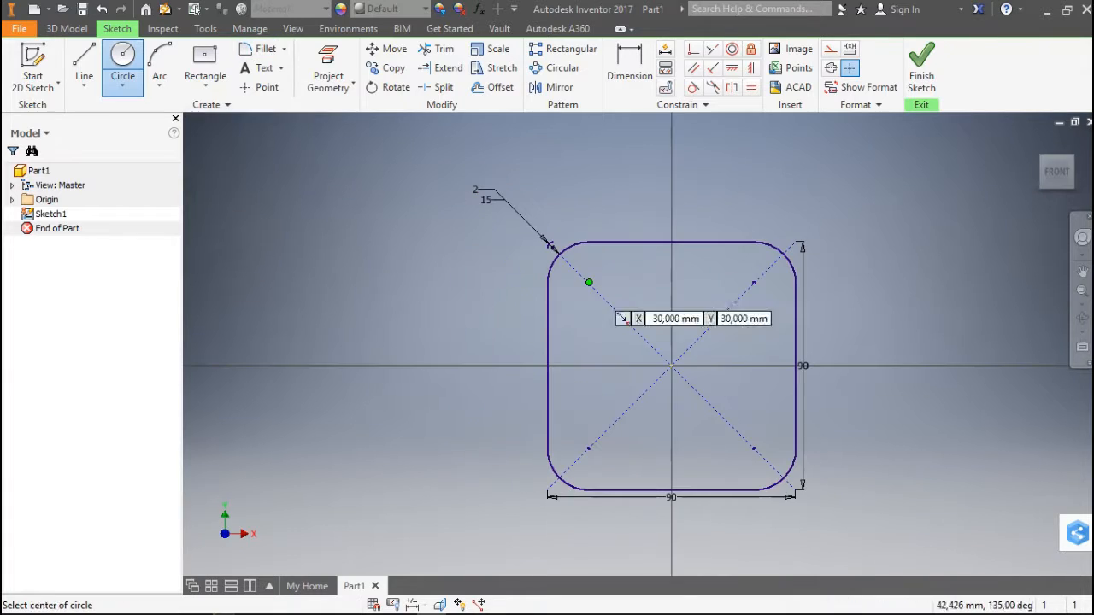
Draw a 10 mm diameter circle at each of the four corner fillet centres and extrude the plate profile around them 10 mm
left_click(588, 283)
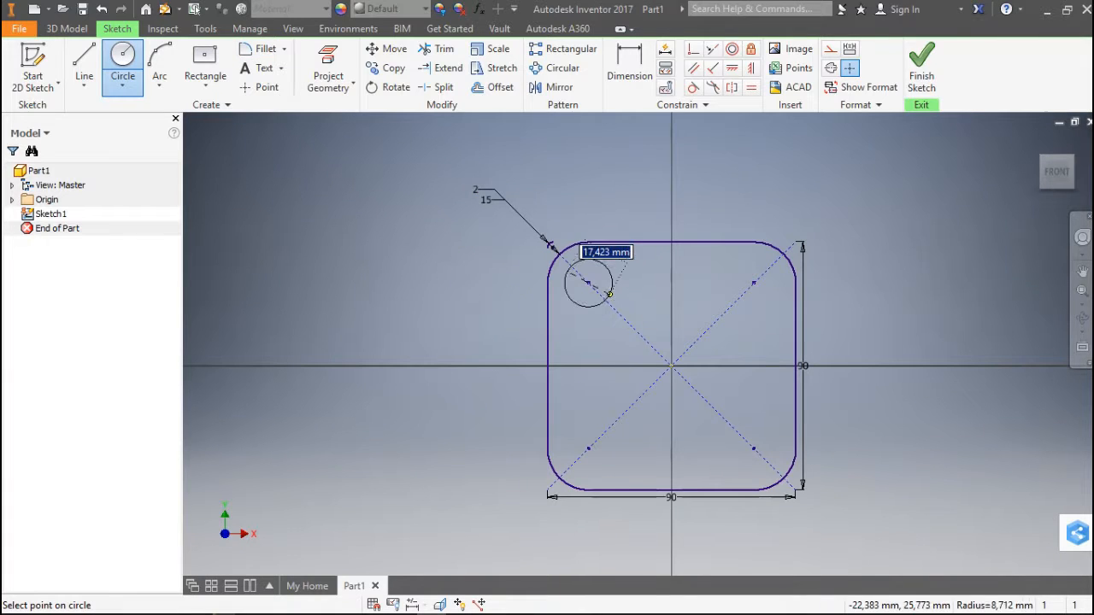
type("10")
key("Return")
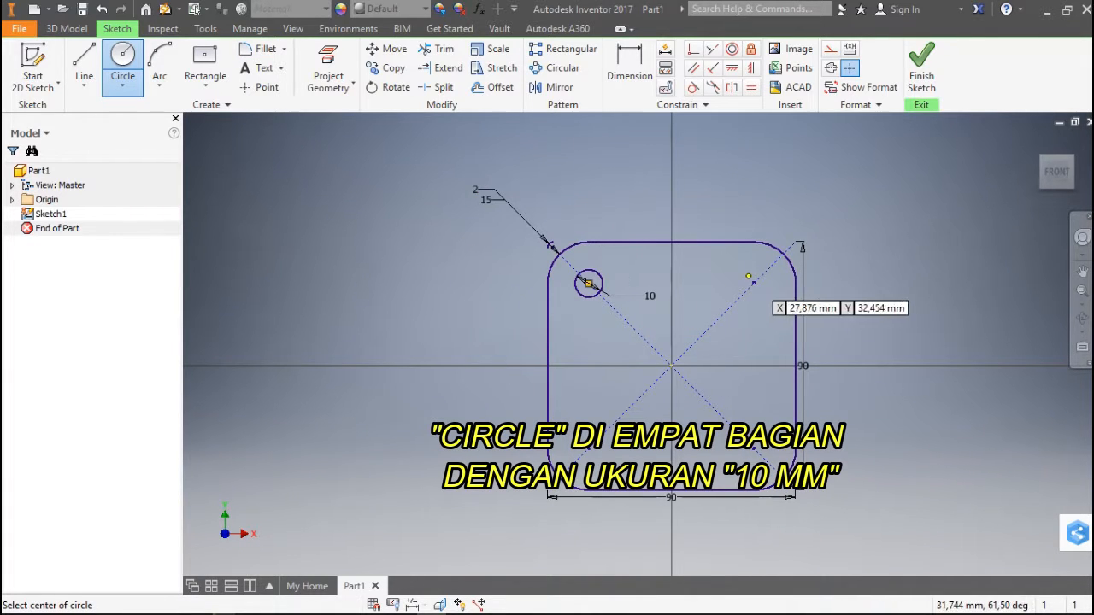
left_click(753, 282)
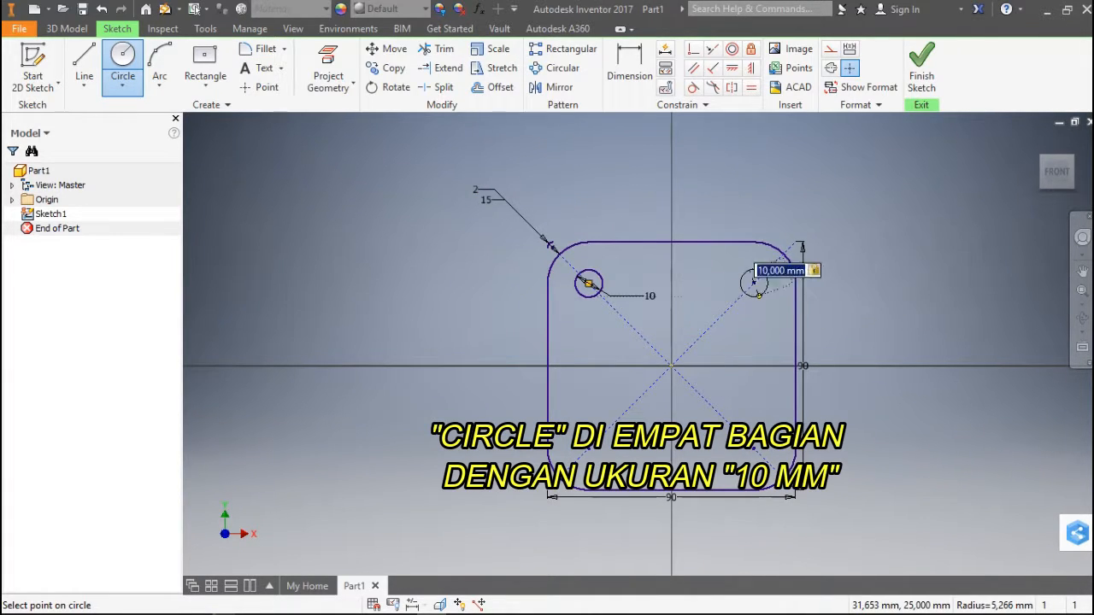
key("Return")
left_click(753, 448)
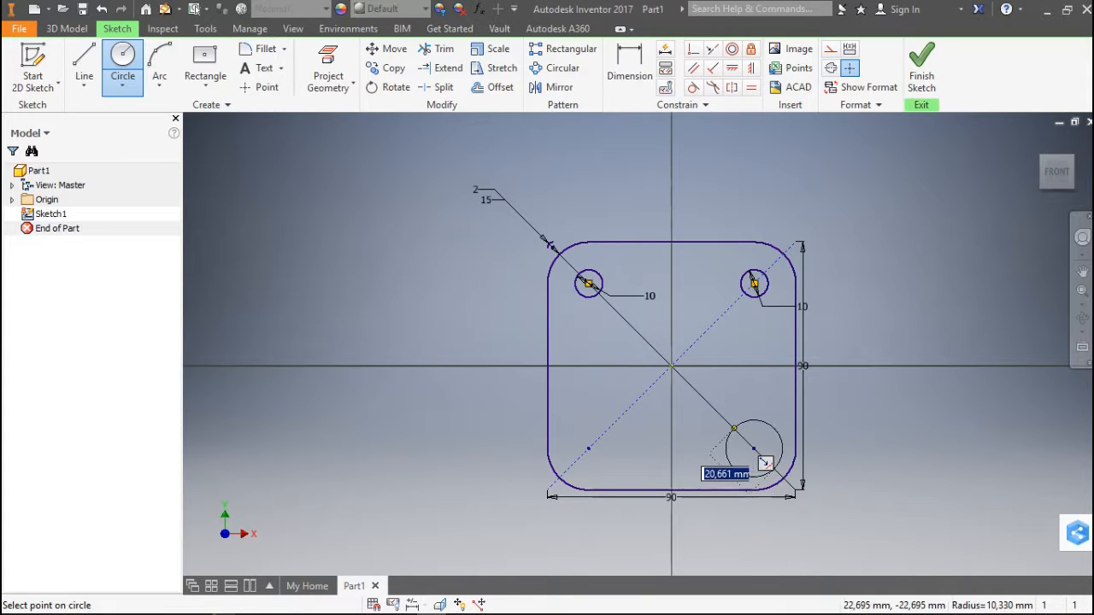
type("10")
key("Return")
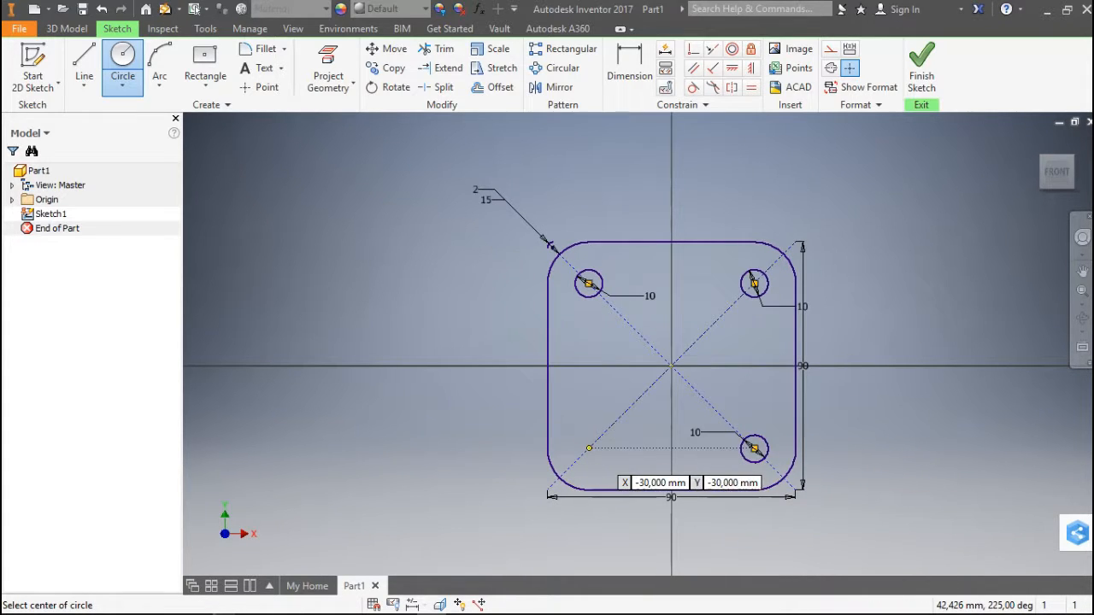
left_click(588, 448)
type("10")
key("Return")
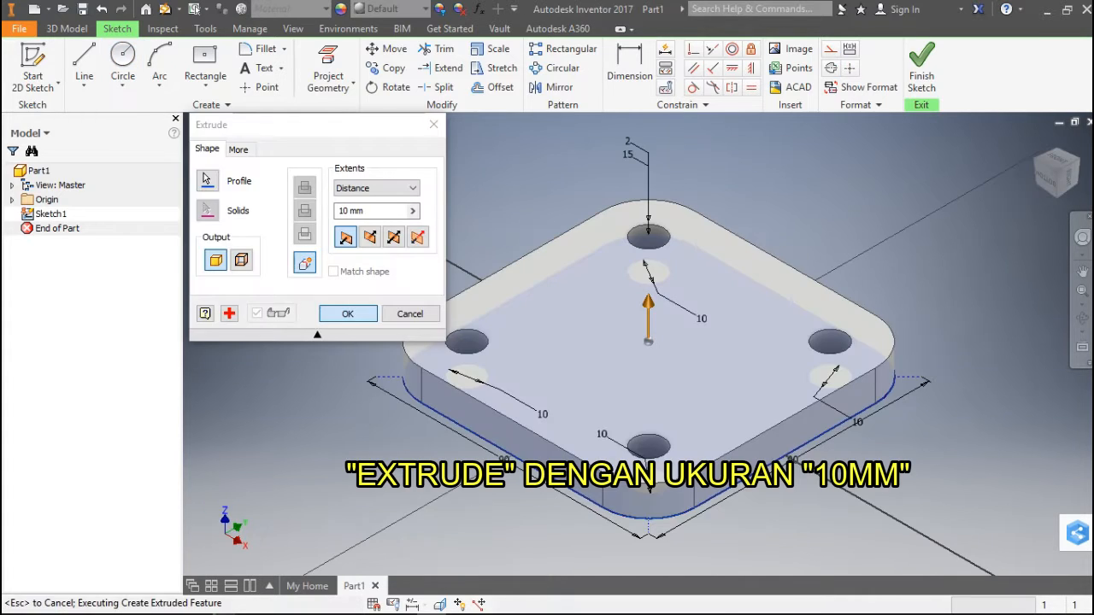
left_click(348, 314)
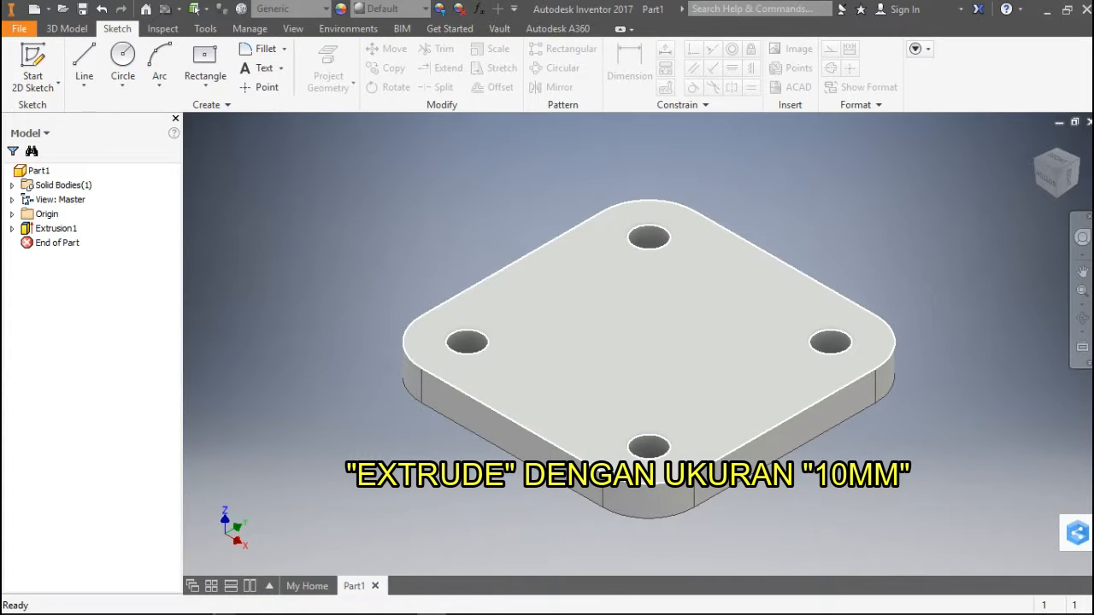
Sketch a 64.72 mm diameter circle centred on the plate's face and extrude it 33 mm outward
left_click(1058, 160)
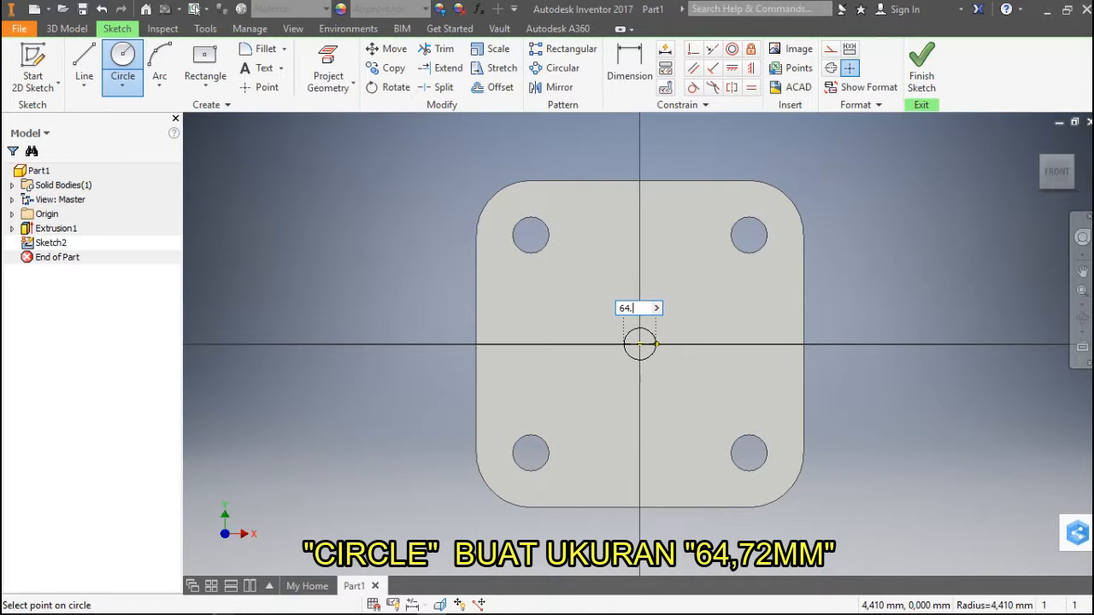
type("64,72")
key("Return")
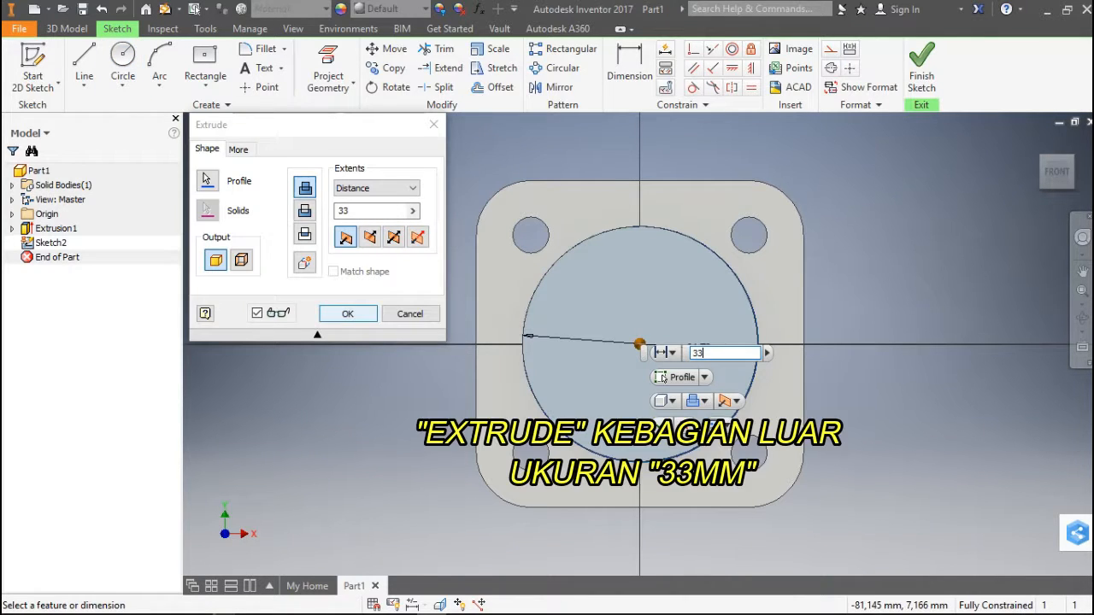
left_click(346, 318)
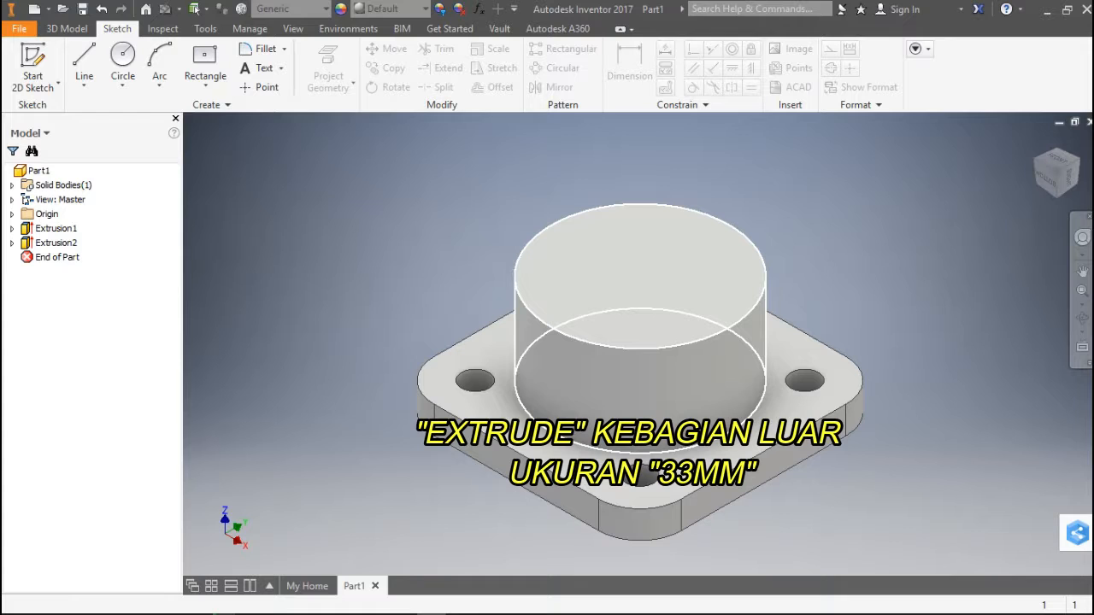
Fillet the edge where the cylindrical boss meets the base plate with a 12 mm radius
key("f")
left_click(526, 411)
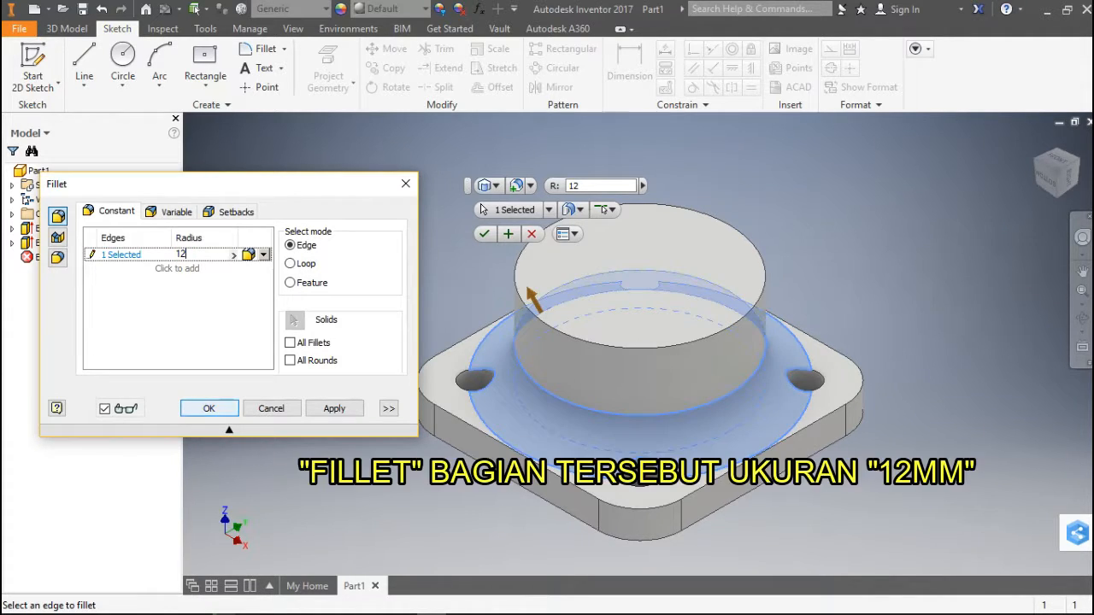
left_click(209, 409)
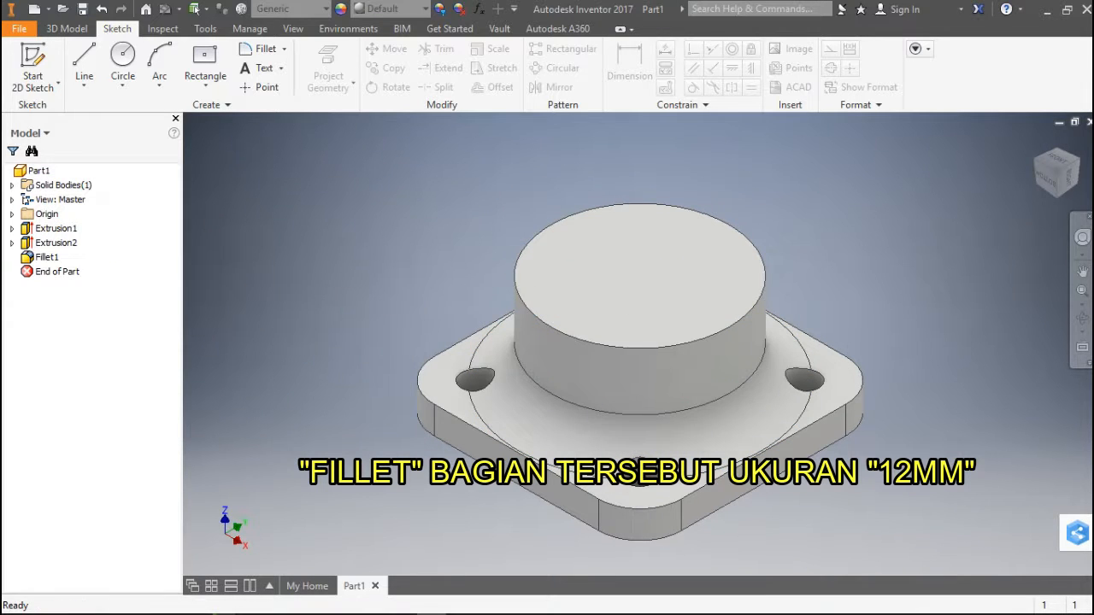
Sketch an 80 mm diameter circle on the end face of the boss, centred on the origin
left_click(703, 271)
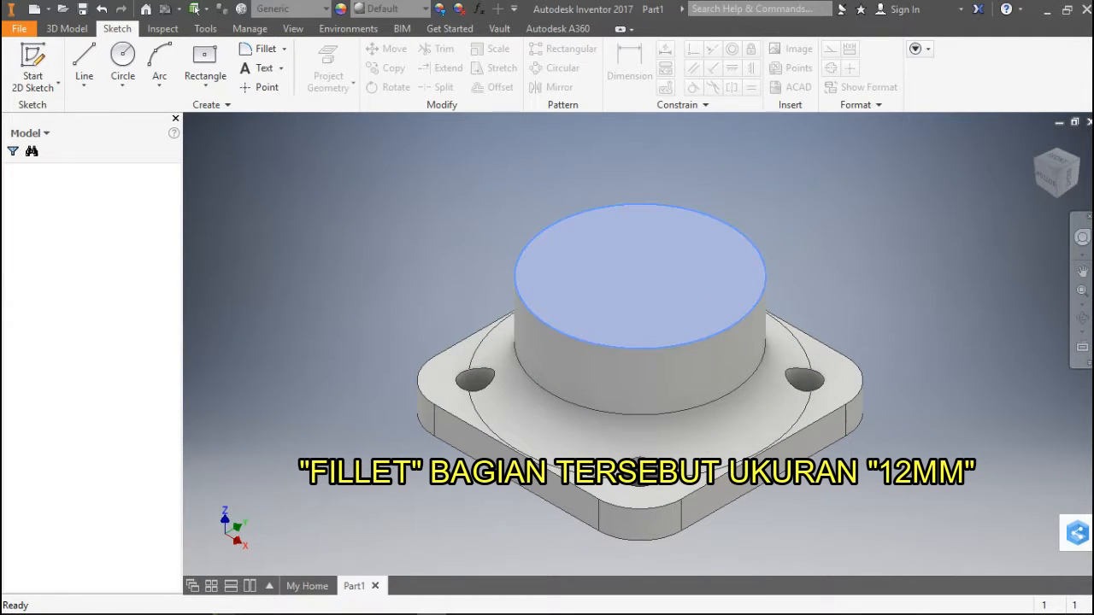
left_click(122, 60)
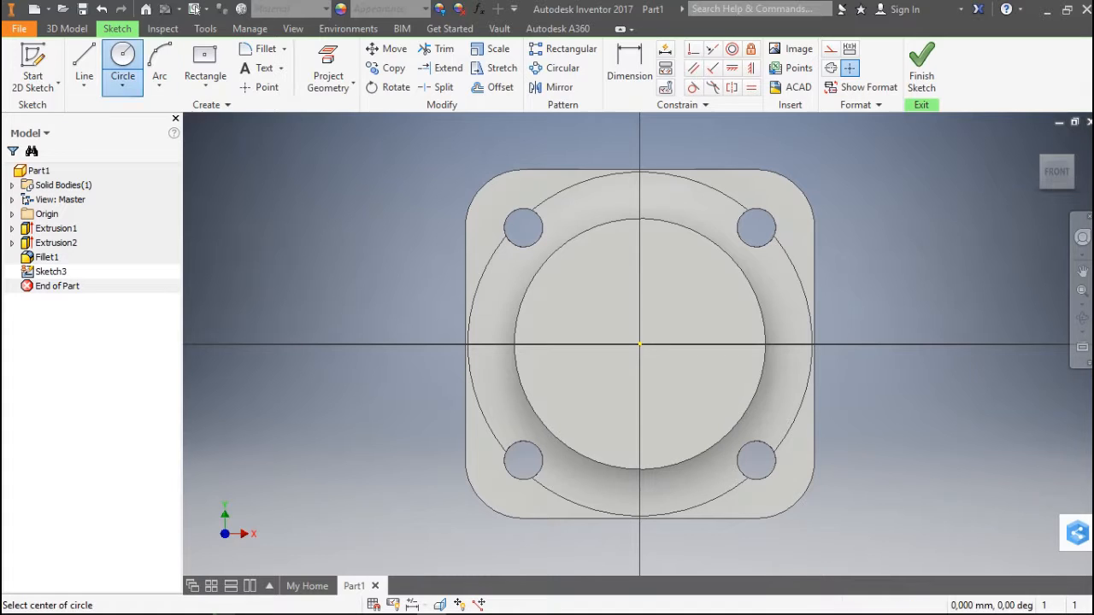
left_click(640, 346)
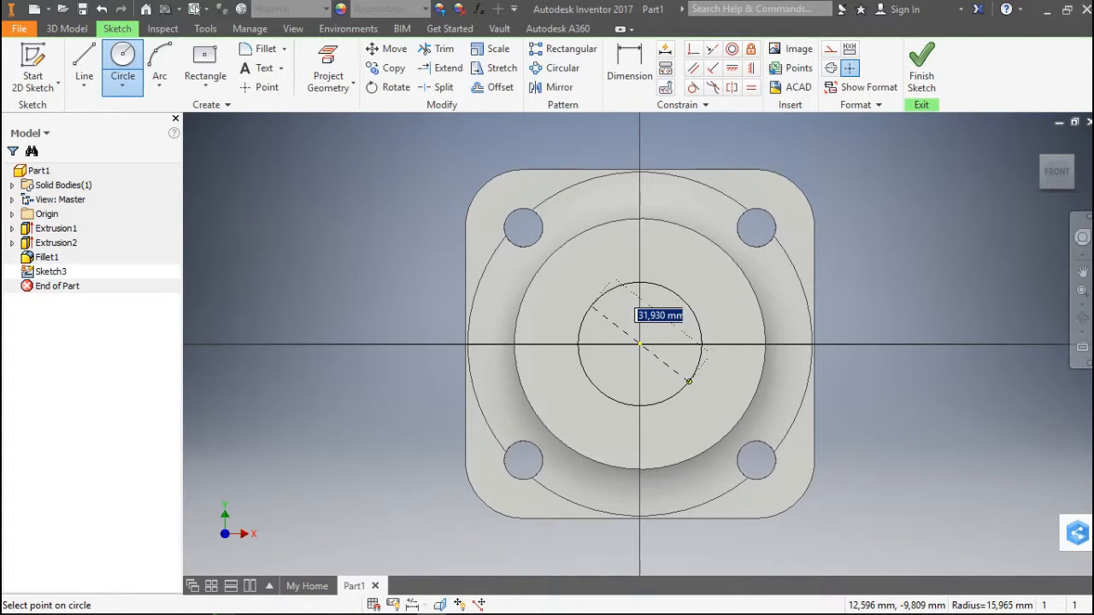
type("80")
key("Return")
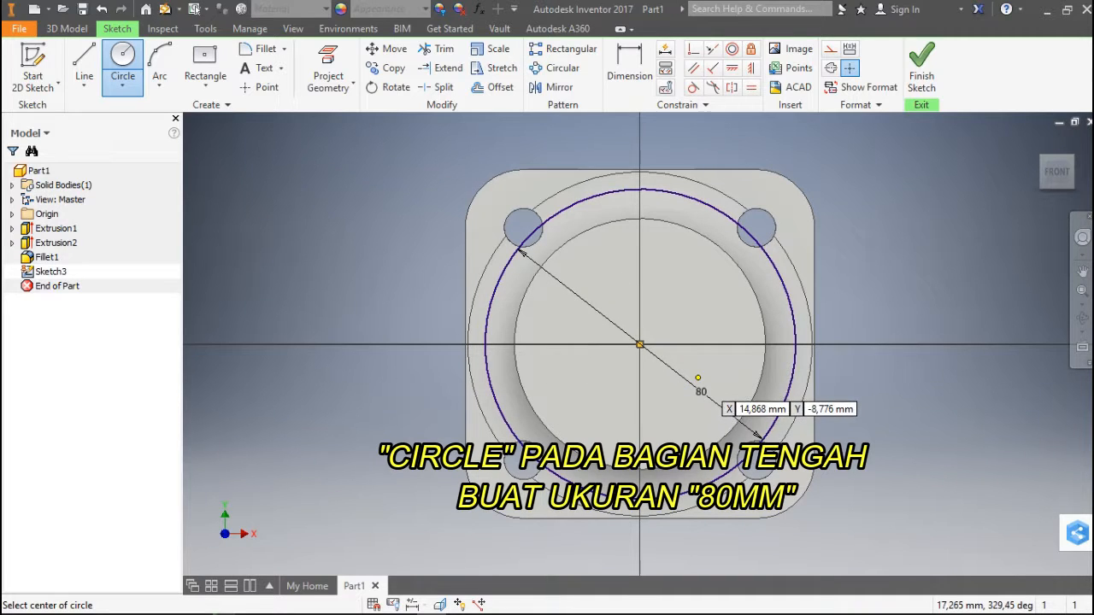
Extrude the 80 mm circle outward from the boss by 45 mm
key("e")
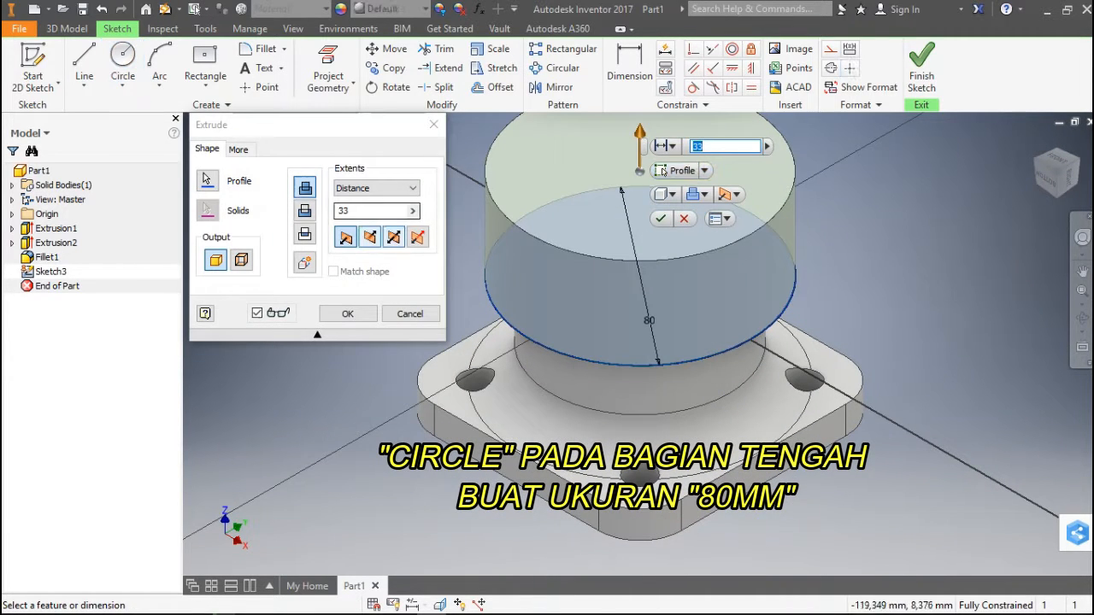
type("45")
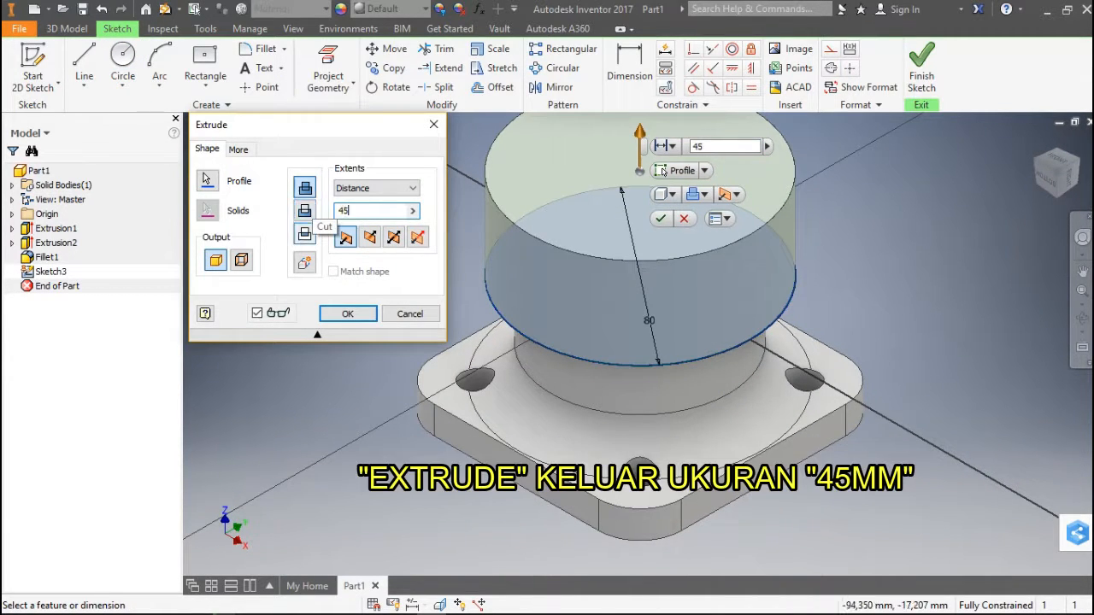
key("Return")
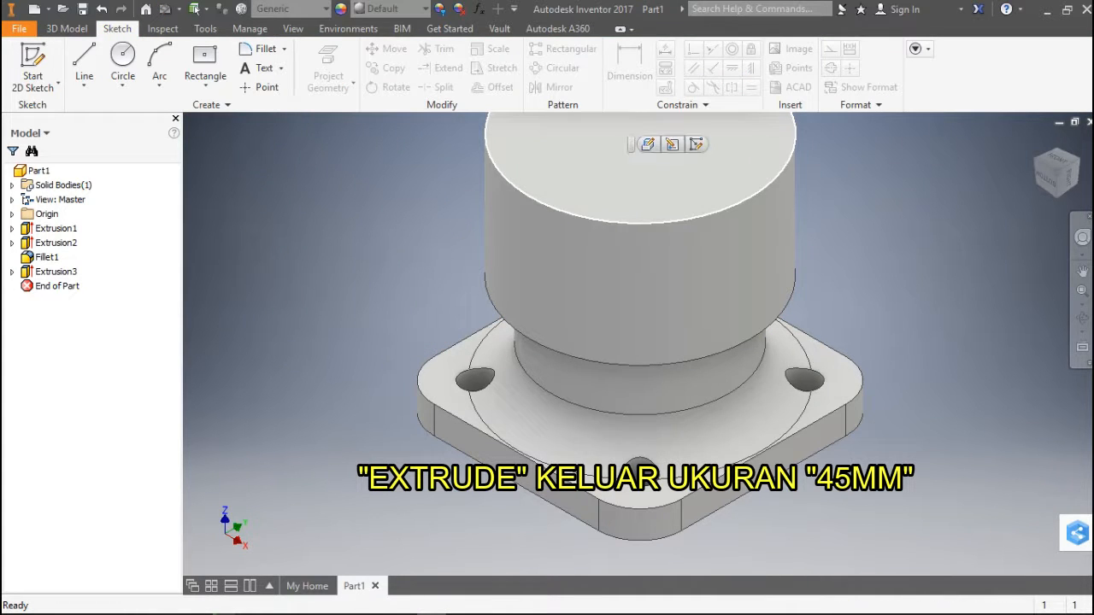
Sketch a 45 mm diameter circle centred on the end face of the large cylinder and extrude it 10 mm outward
key("s")
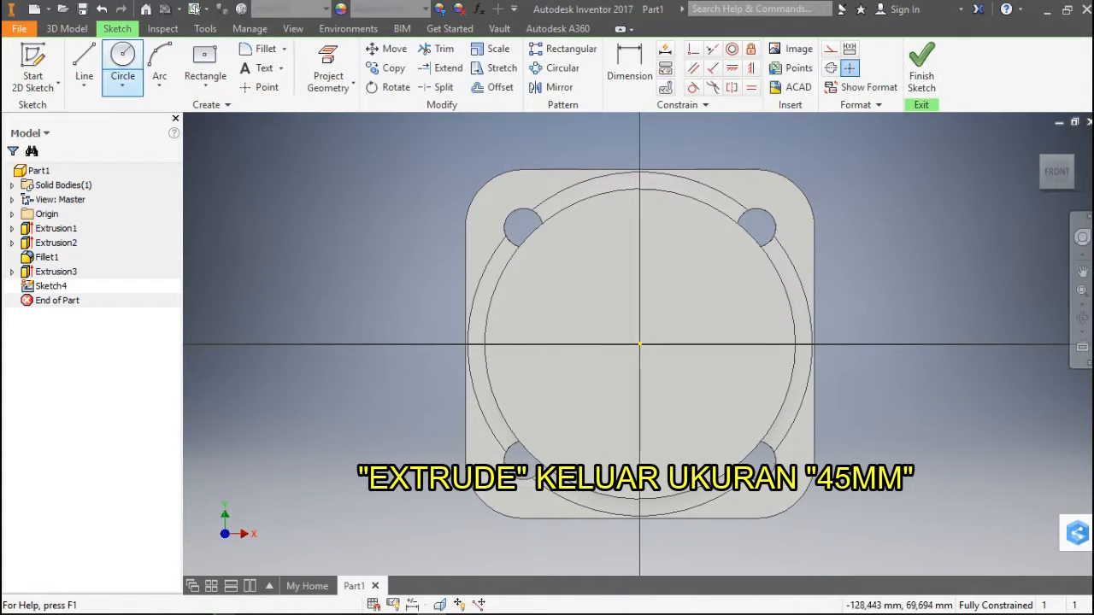
key("c")
left_click(639, 345)
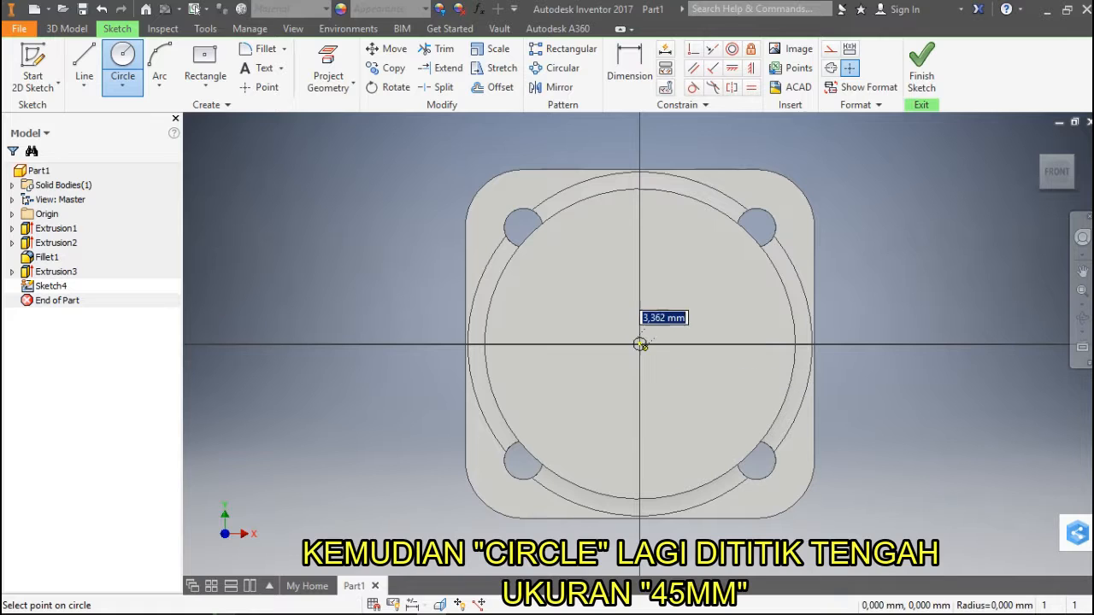
key("Return")
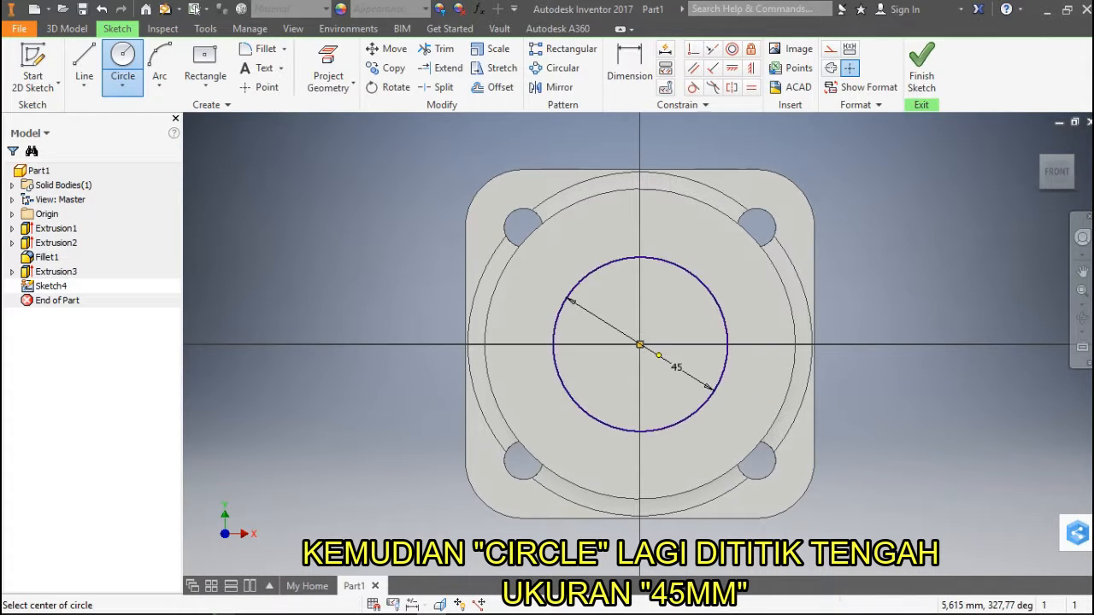
key("e")
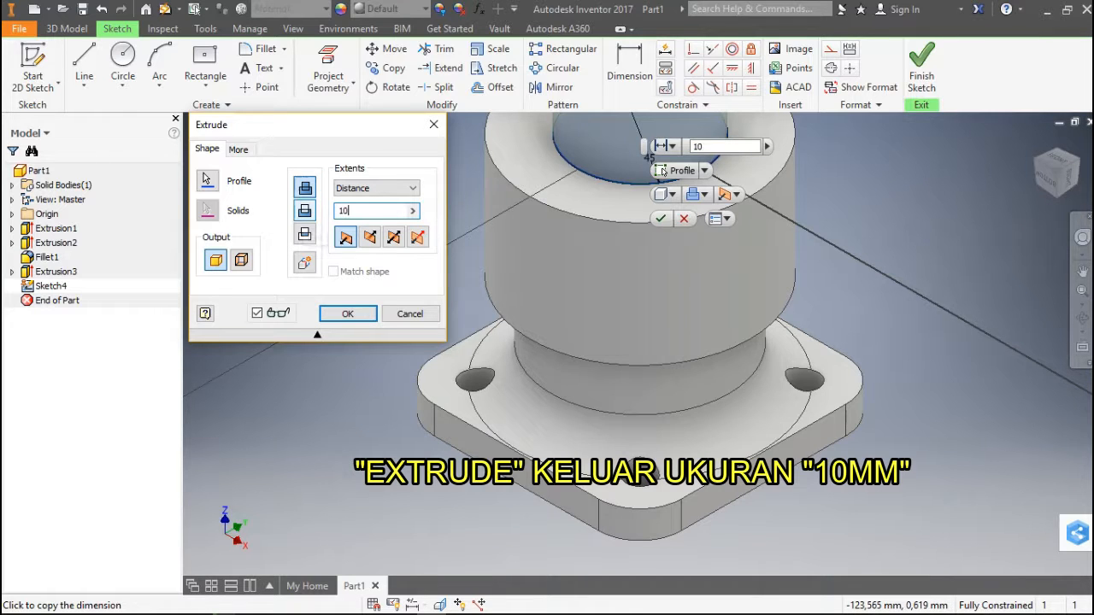
key("Return")
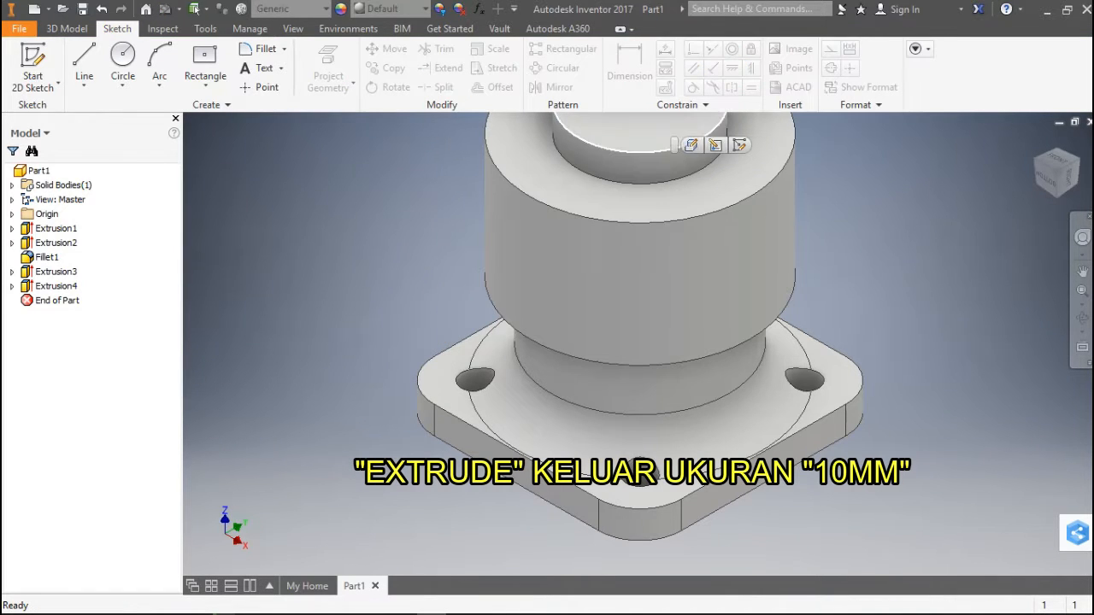
left_click(739, 145)
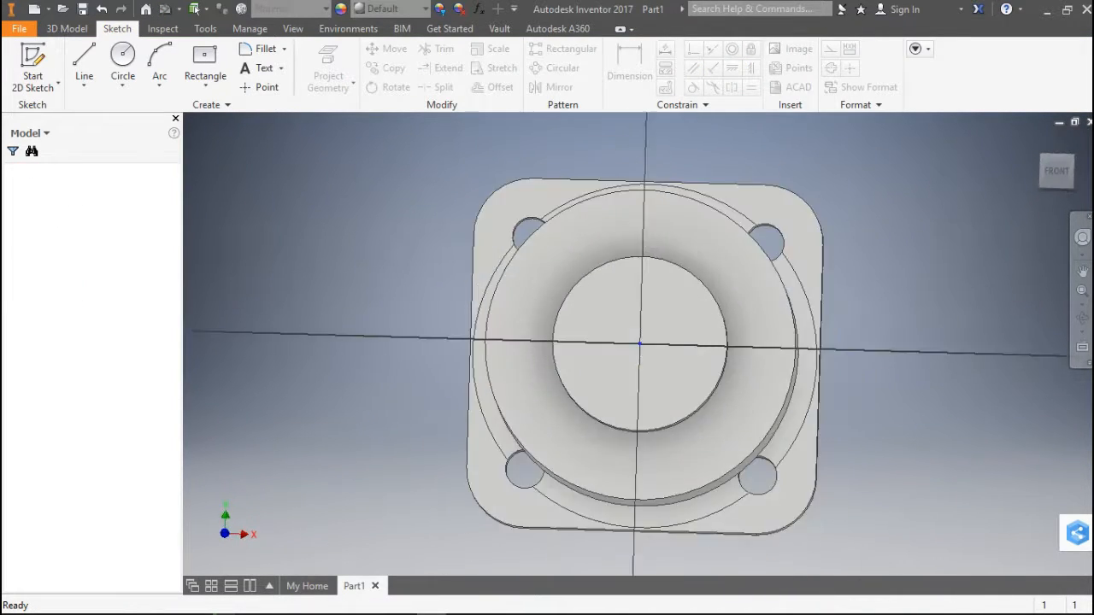
left_click(122, 55)
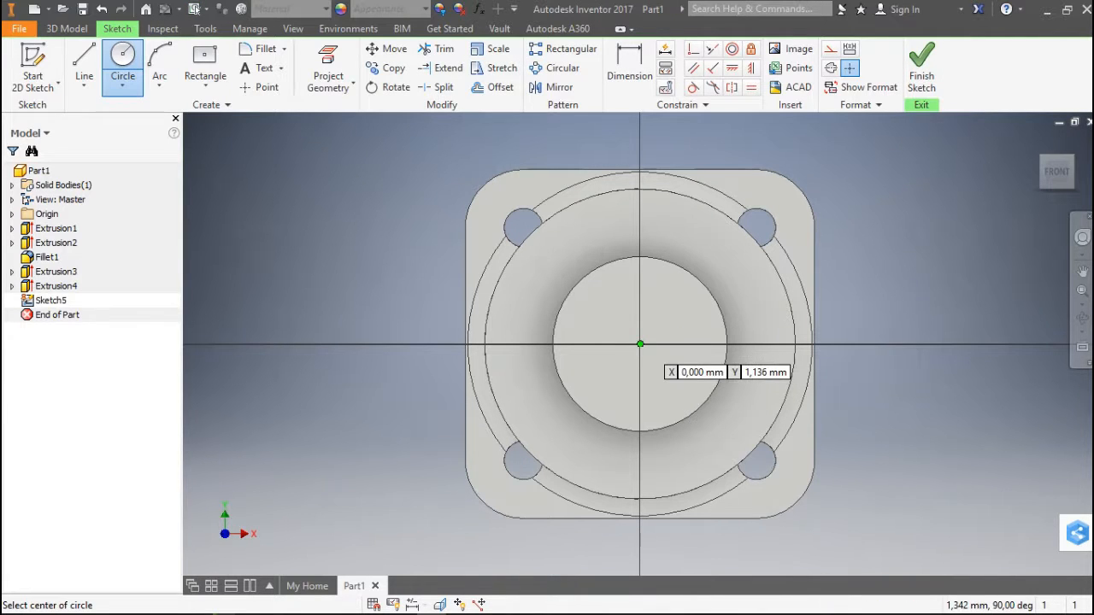
key("Escape")
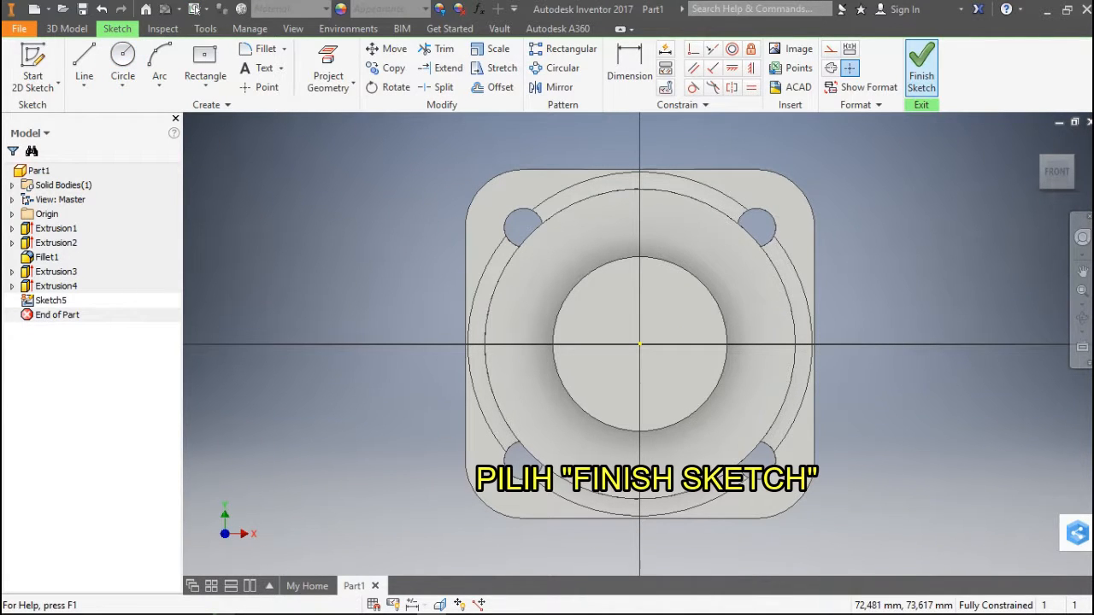
left_click(922, 68)
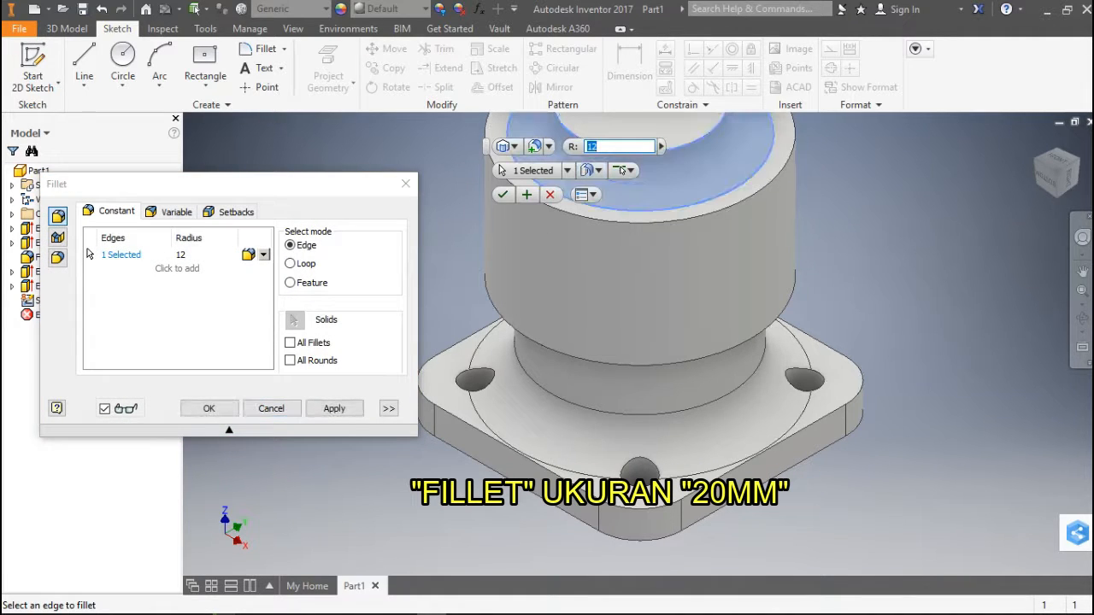
Fillet the edge where the 45 mm cylinder meets the large cylinder with a 20 mm radius
left_click(181, 254)
type("20")
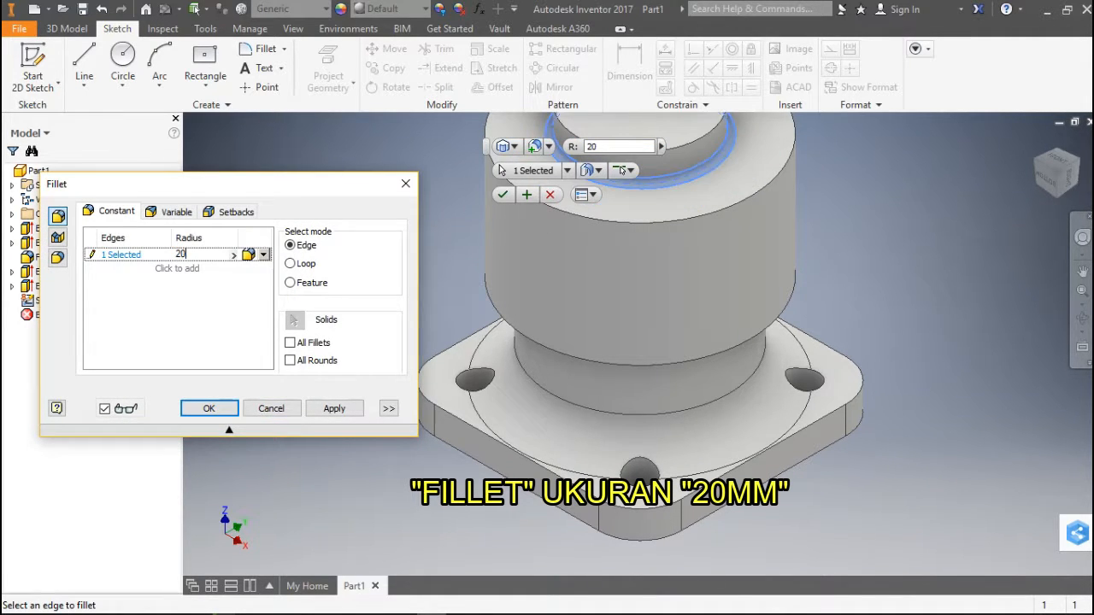
key("Return")
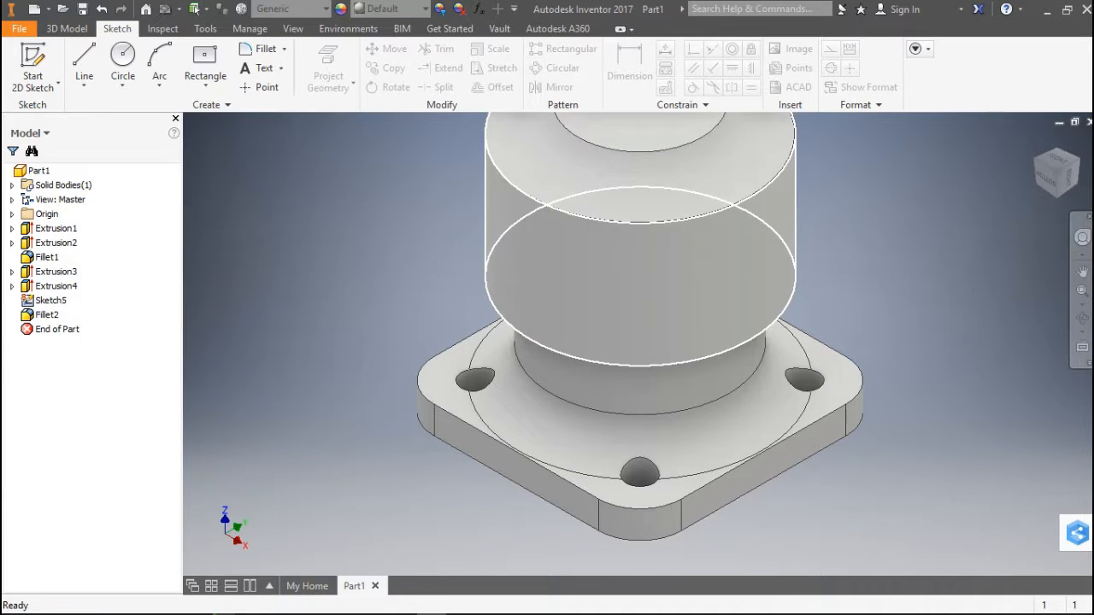
Sketch a 45 mm diameter circle on the end face of the small cylinder, centred on the origin
left_click(622, 146)
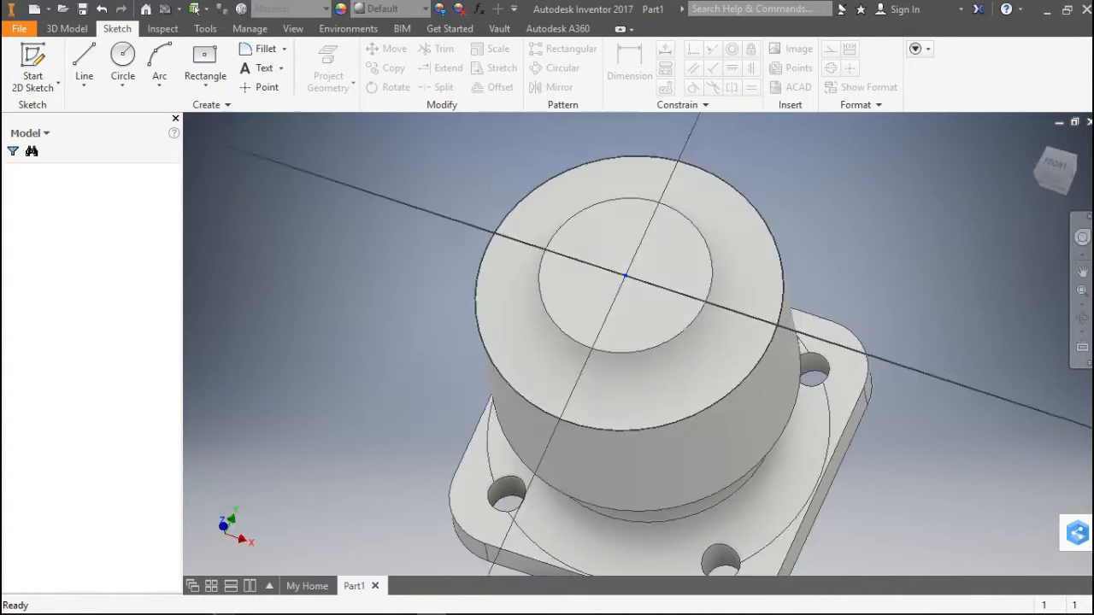
left_click(122, 64)
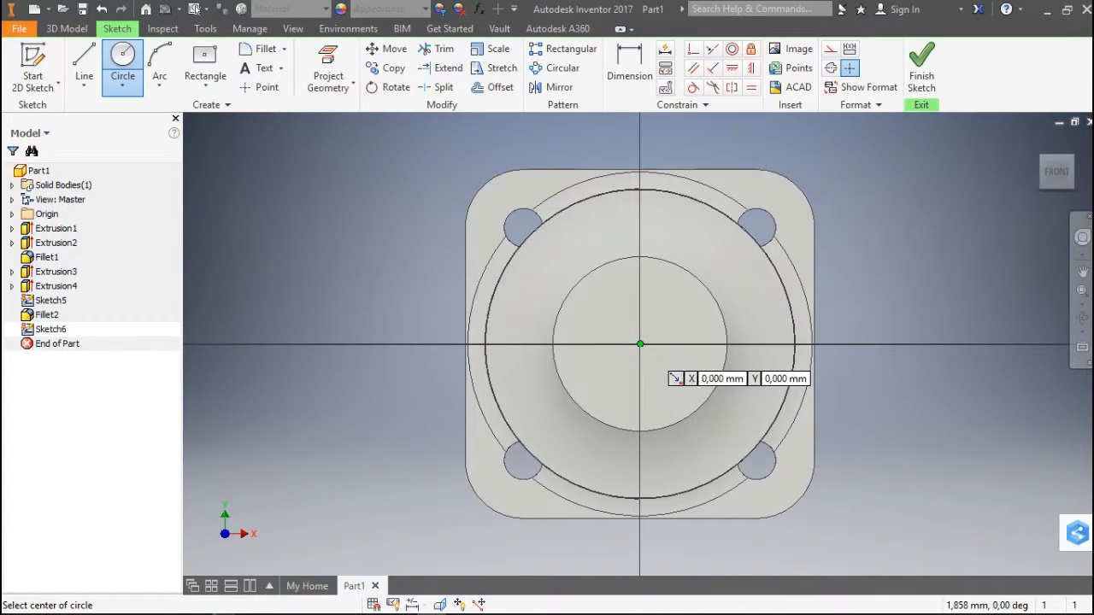
left_click(639, 344)
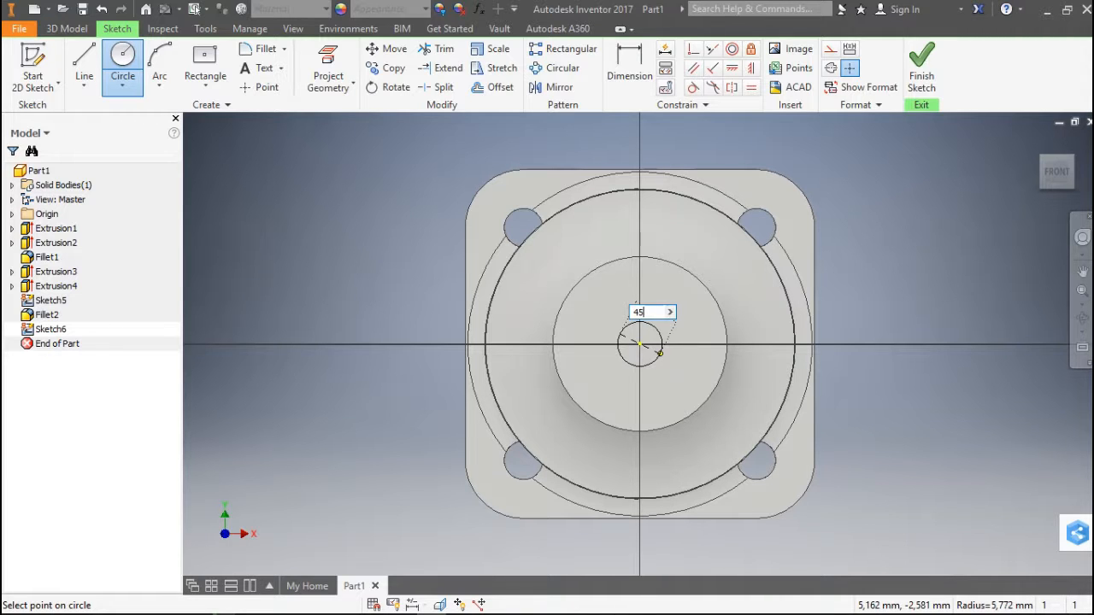
key("Return")
Extrude the 45 mm circle outward by 5 mm and apply a 20 mm radius fillet to the selected circular edge at that end
key("e")
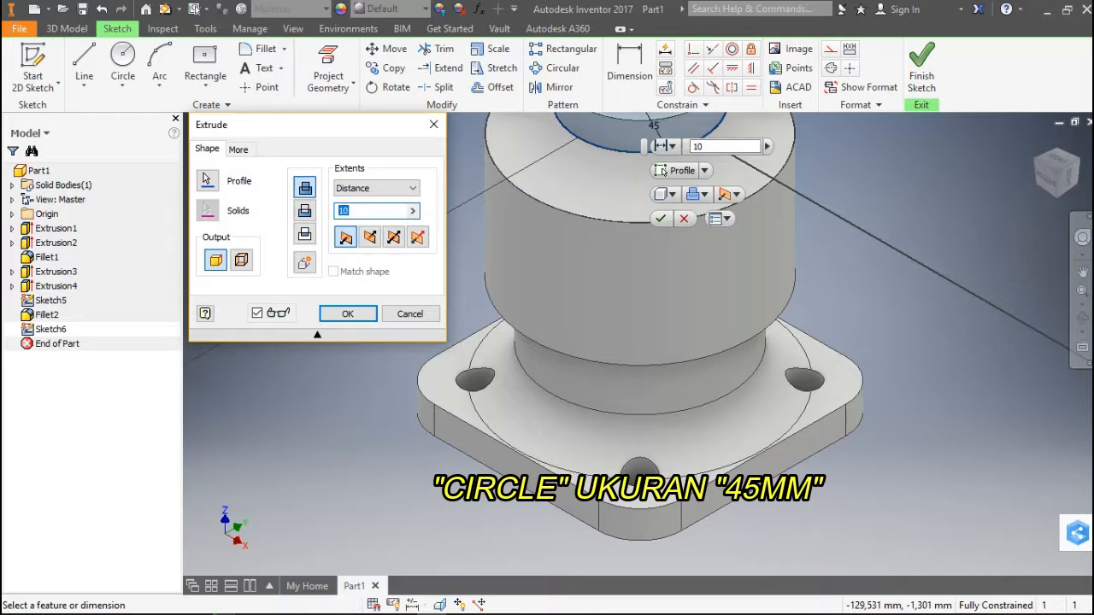
type("5")
key("Return")
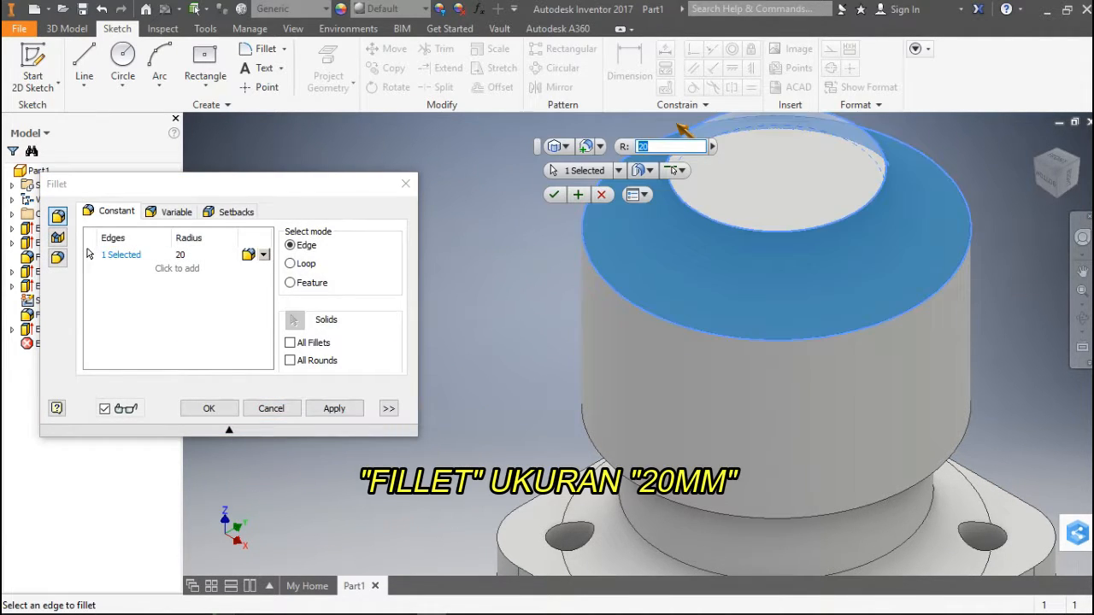
left_click(209, 408)
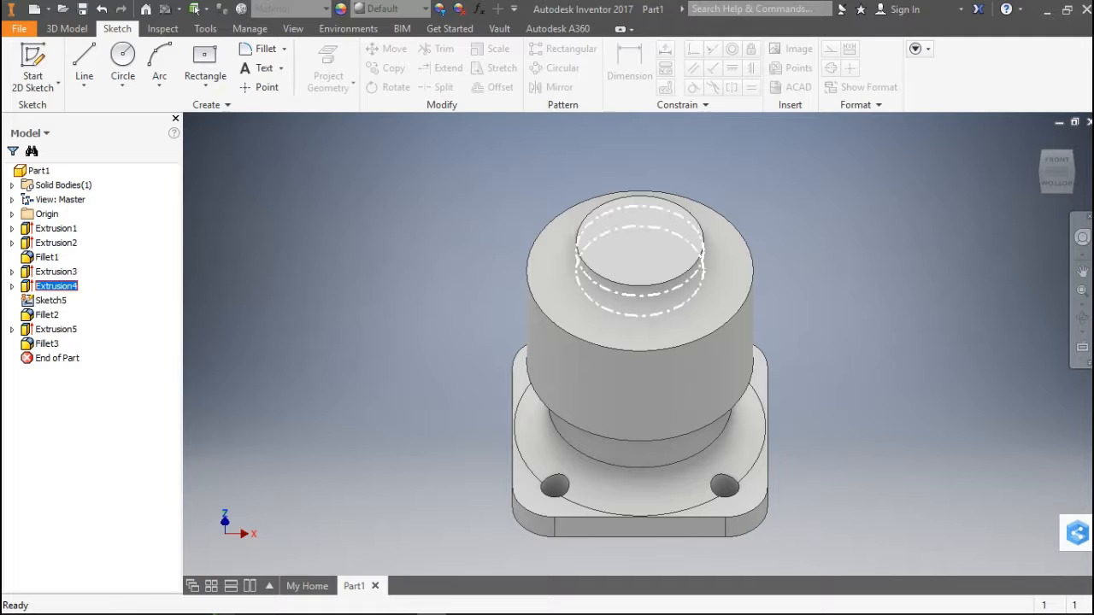
Open the Extrusion4 feature of the 45 mm cylinder for editing
right_click(60, 285)
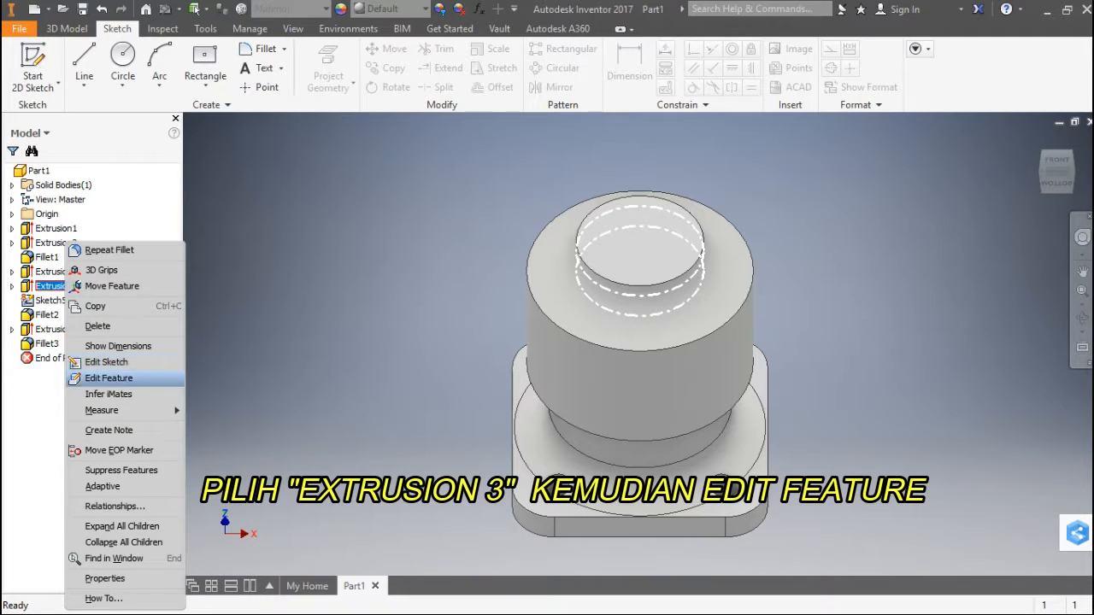
left_click(109, 378)
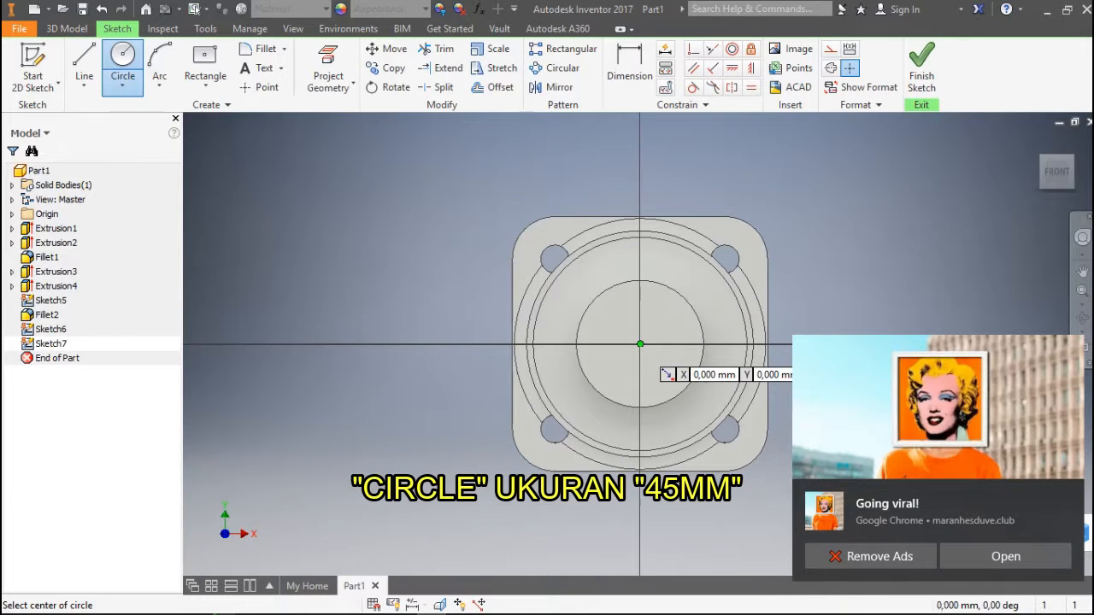
Sketch a 45 mm diameter circle centred on the origin at the end face and extrude it outward by 5 mm
left_click(639, 344)
type("45")
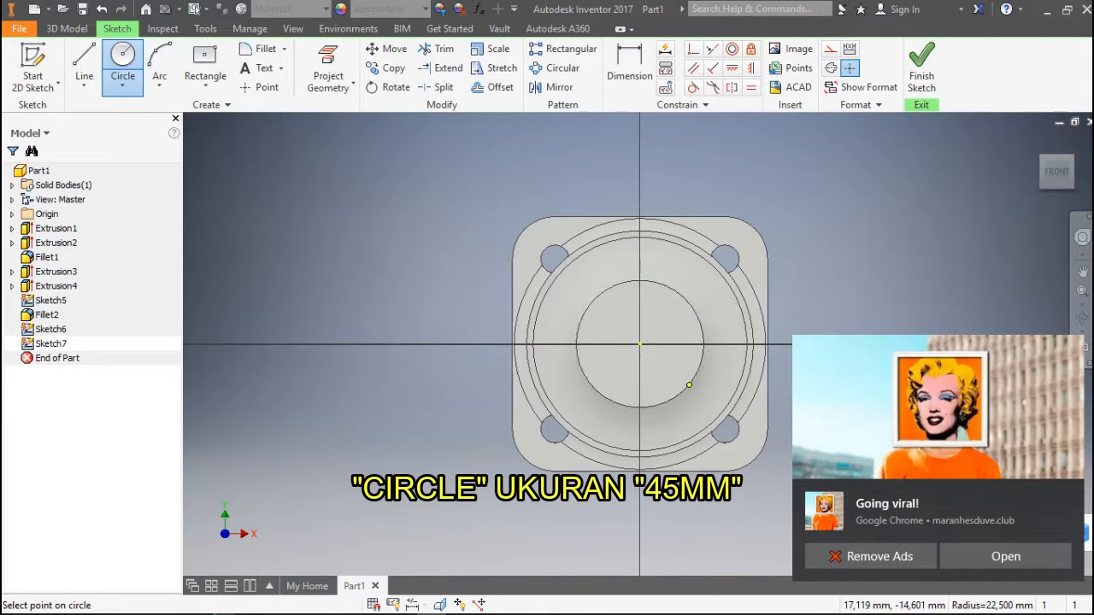
key("Return")
middle_click_drag(650, 359, 650, 444, "shift")
key("e")
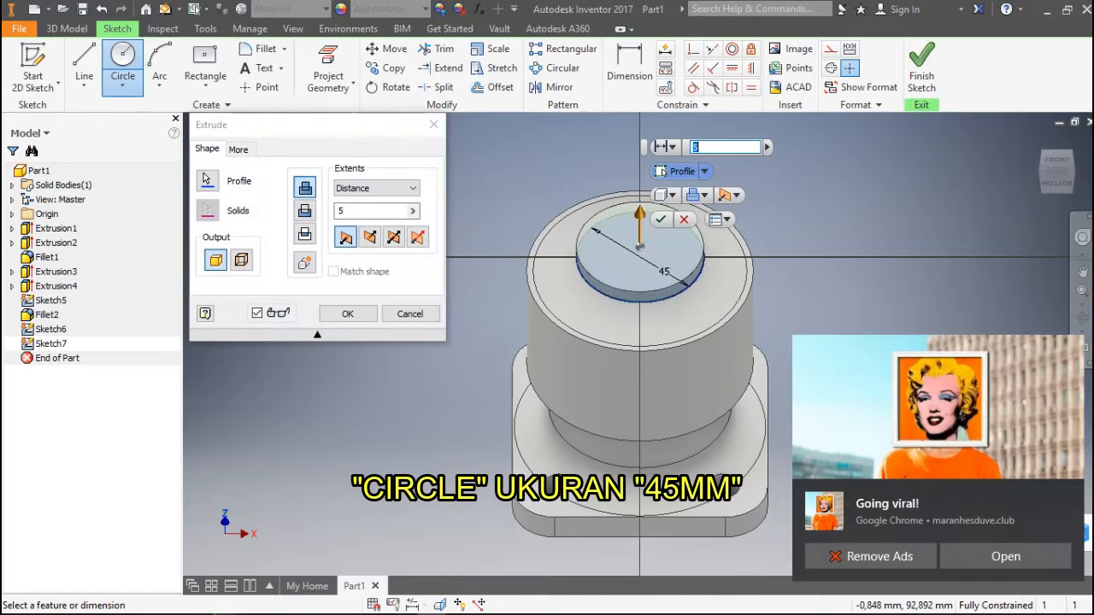
key("Return")
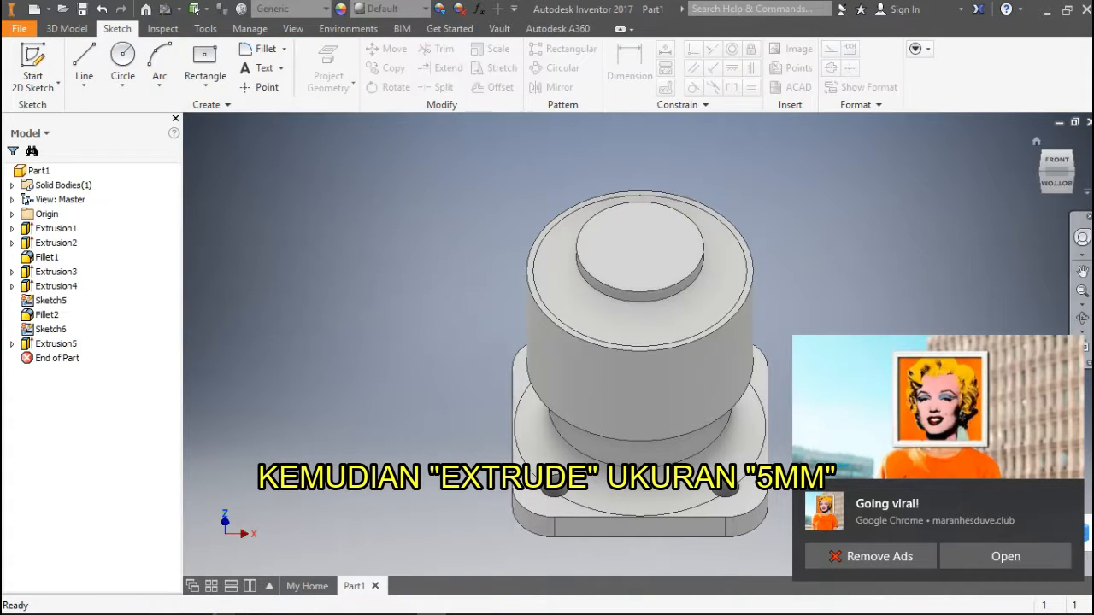
Fillet the edge where the narrower boss meets the flange-side face of the large cylinder with a 10 mm radius
left_click(1056, 160)
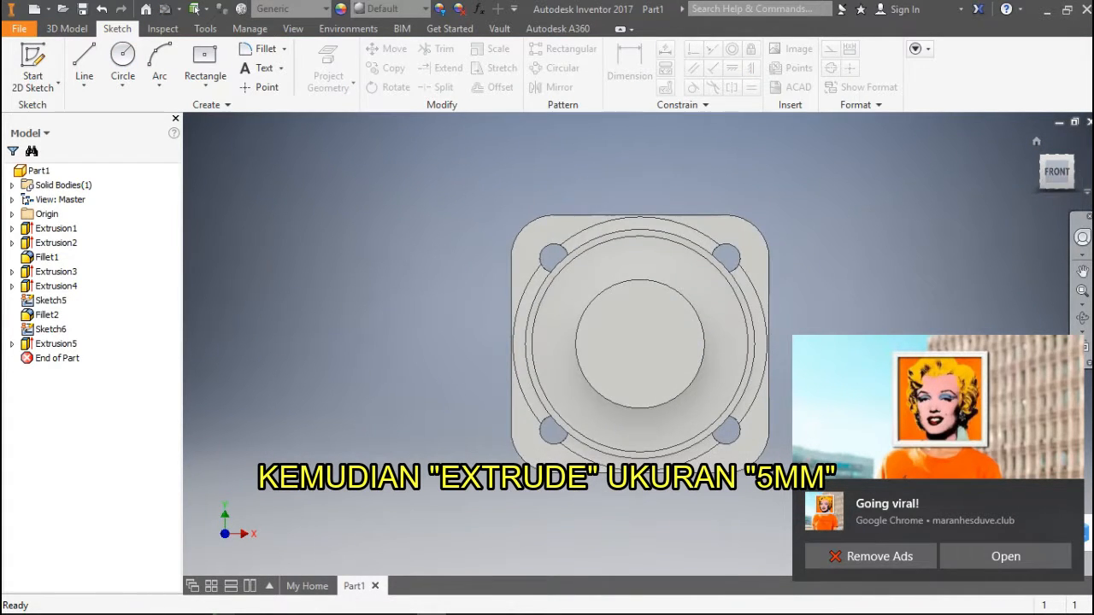
left_click(1057, 151)
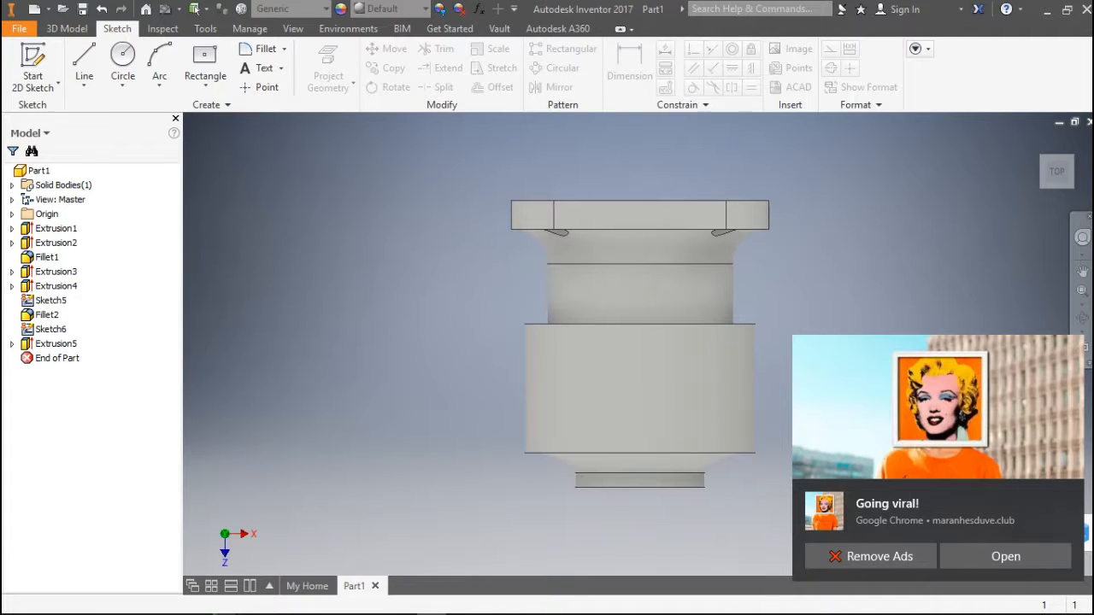
key("f")
key("Escape")
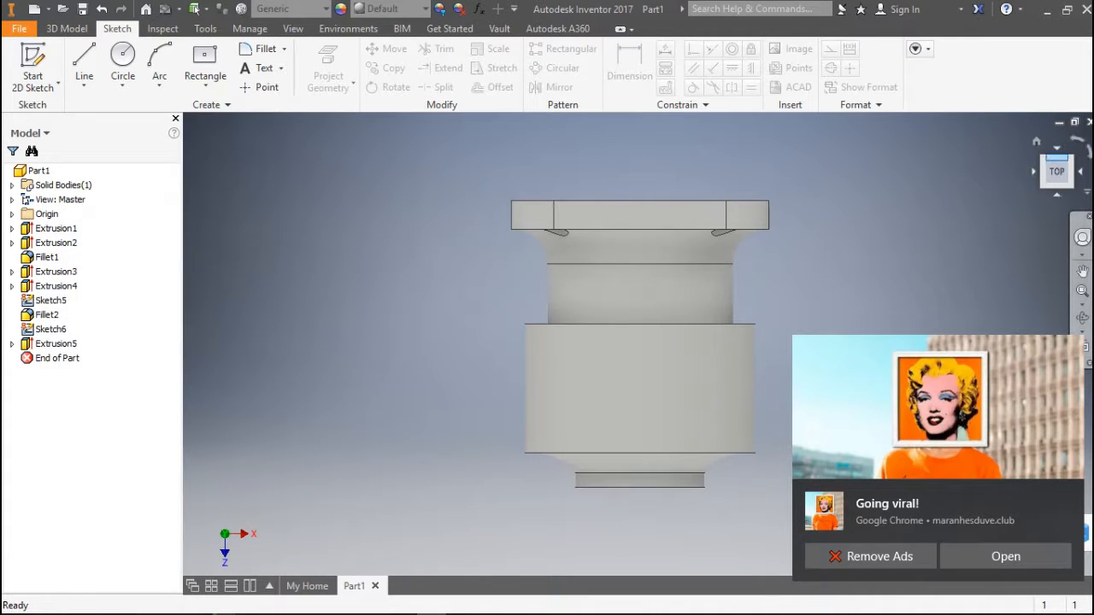
left_click(1057, 157)
key("f")
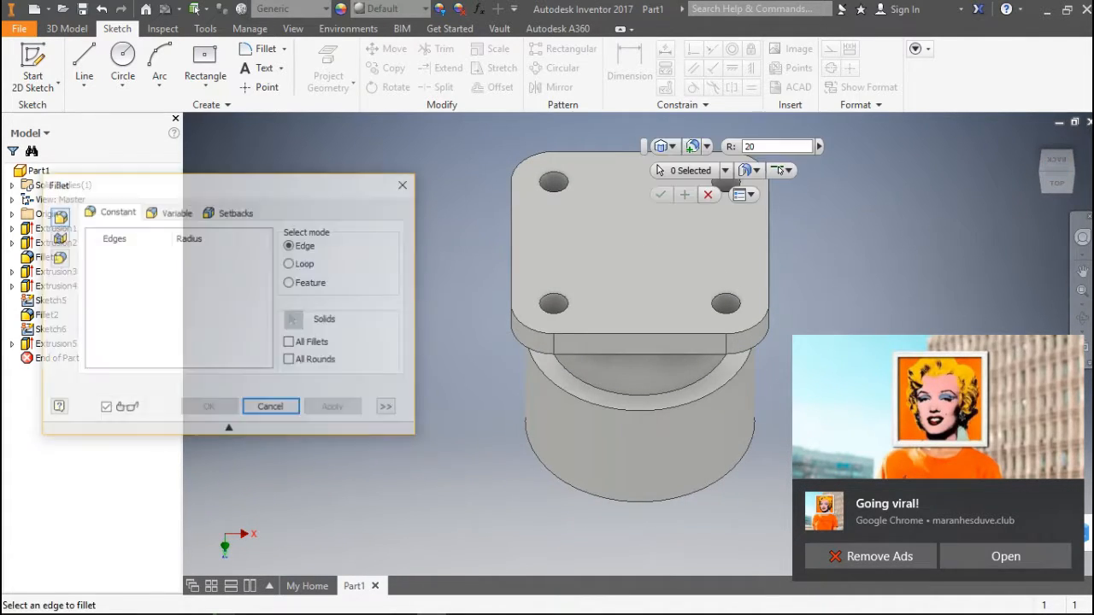
left_click(641, 395)
left_click(181, 255)
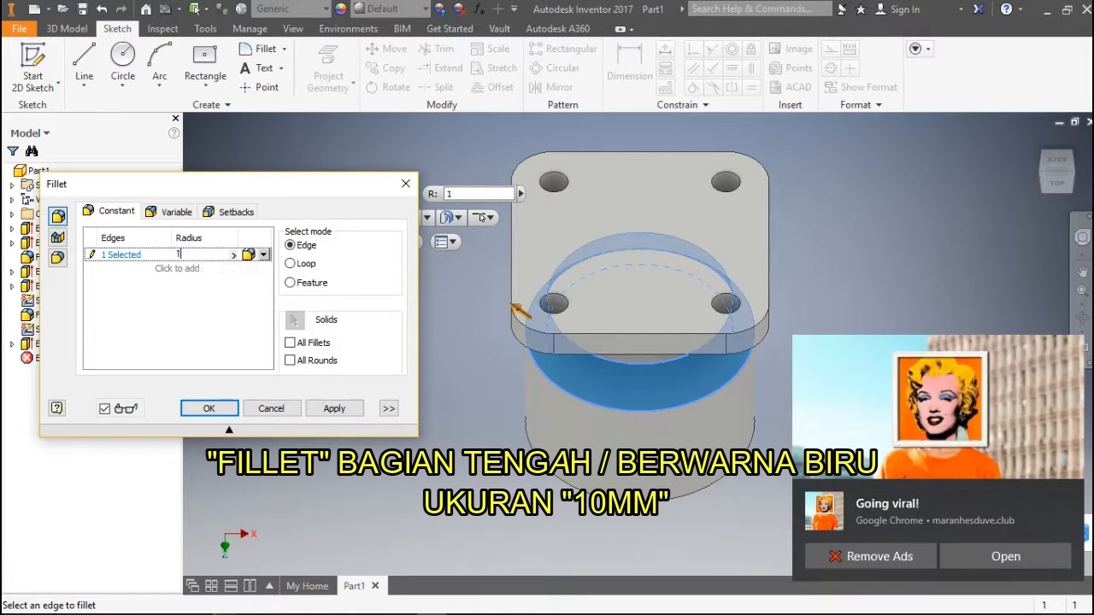
type("19")
key("BackSpace")
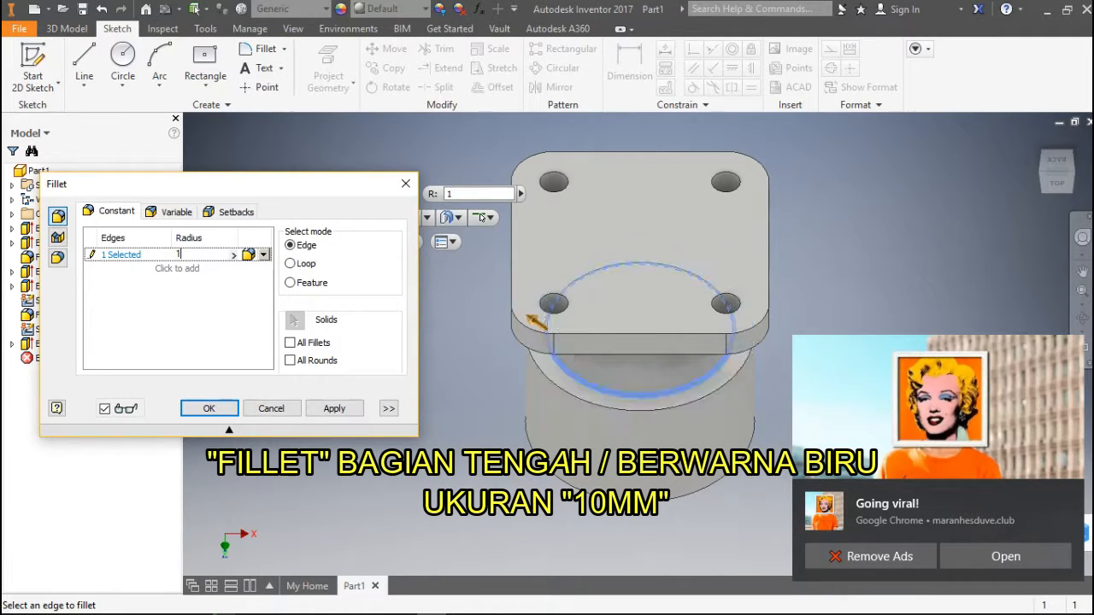
key("Return")
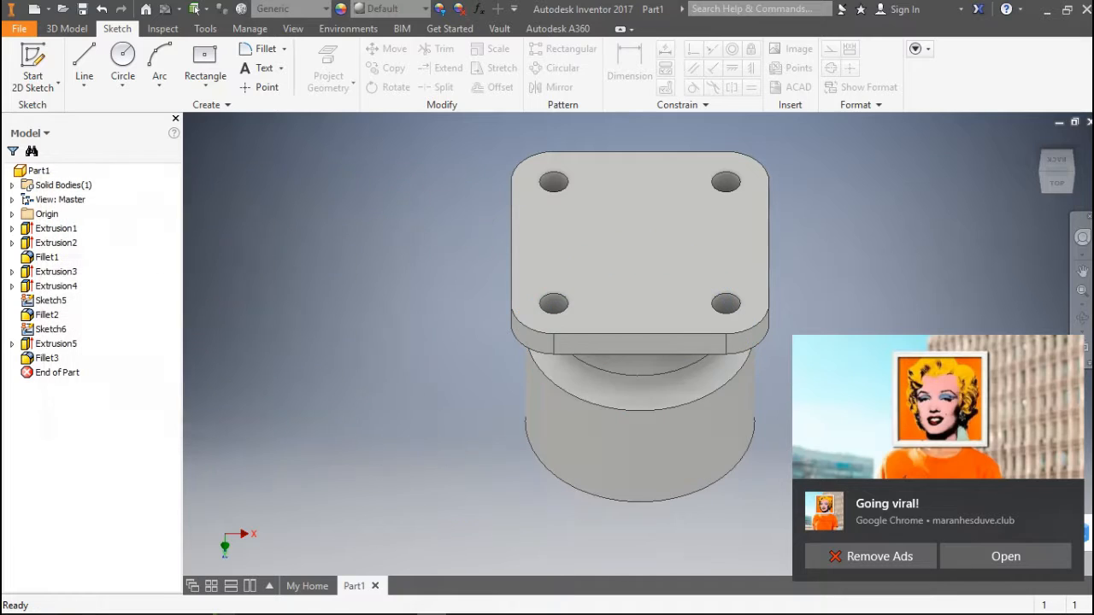
Fillet both outer circular edges of the large cylinder with a 39.999 mm radius
left_click(1058, 183)
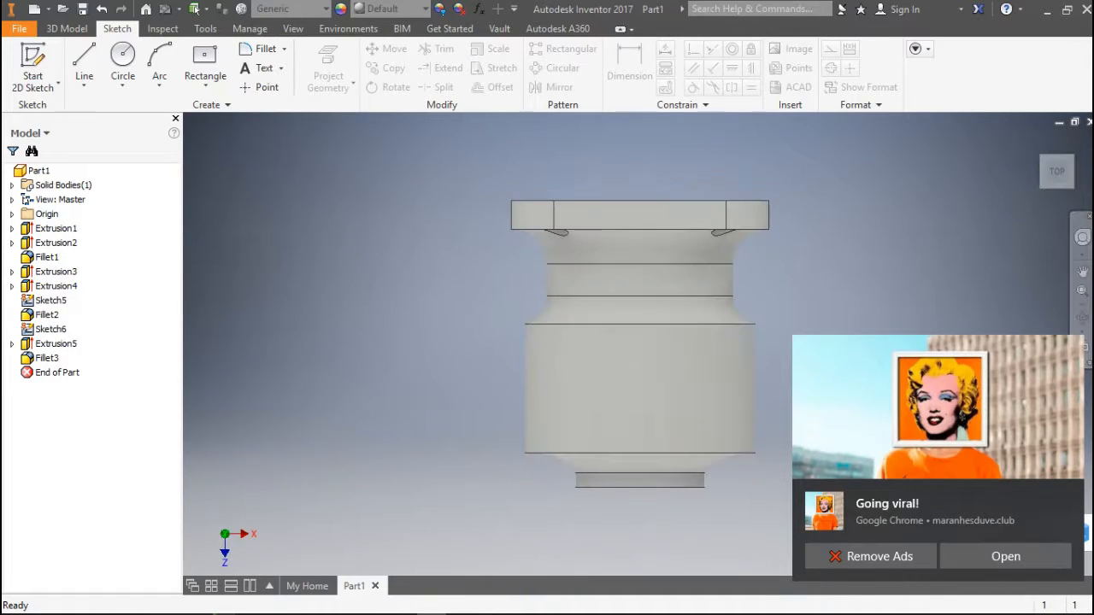
key("f")
left_click(640, 453)
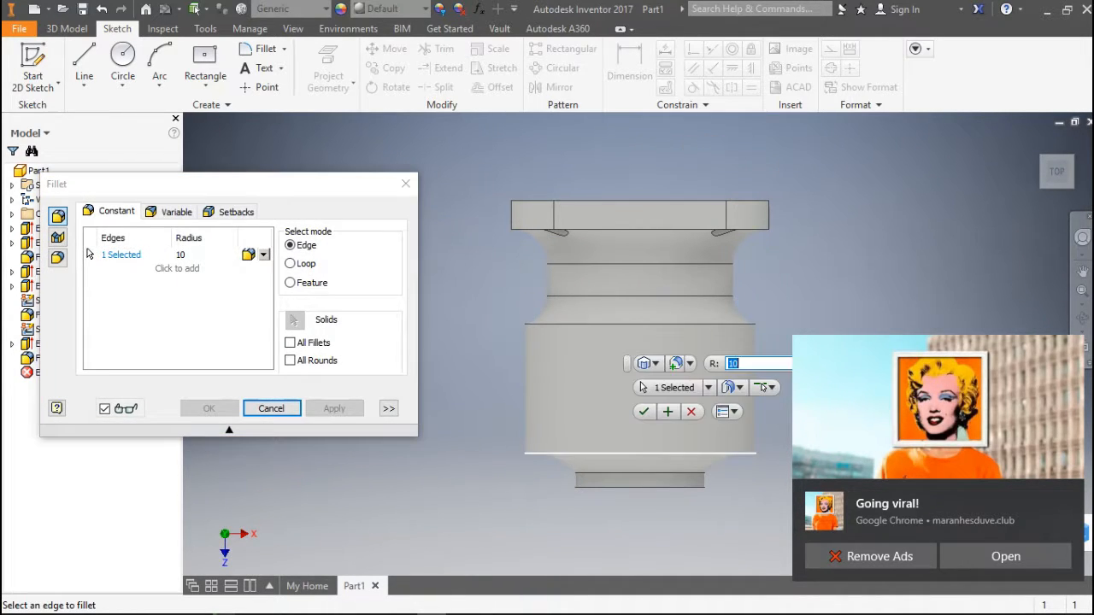
left_click(641, 324)
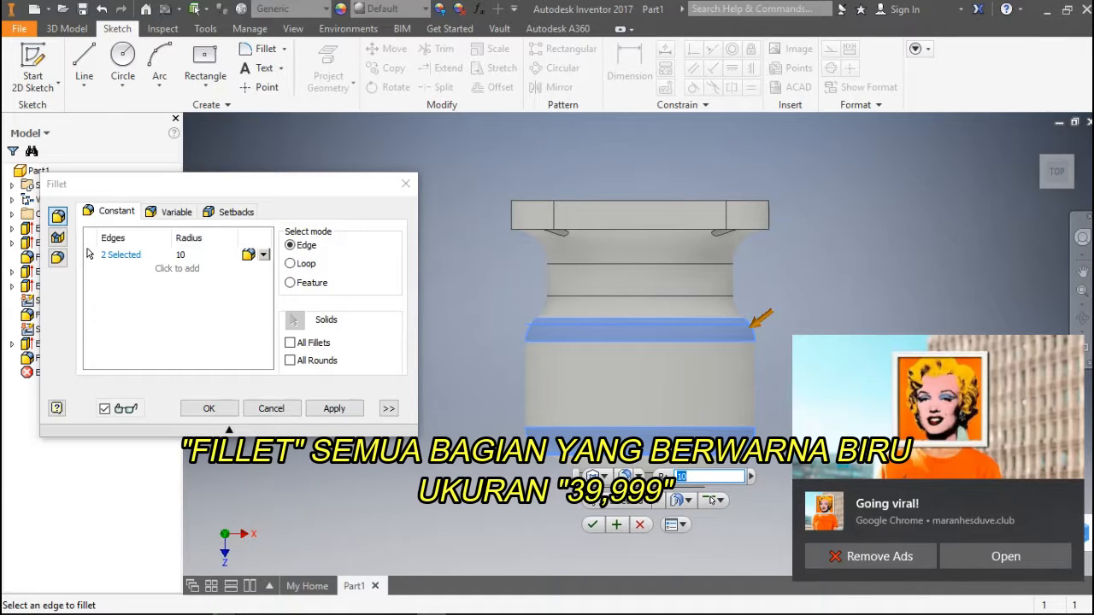
type(".999")
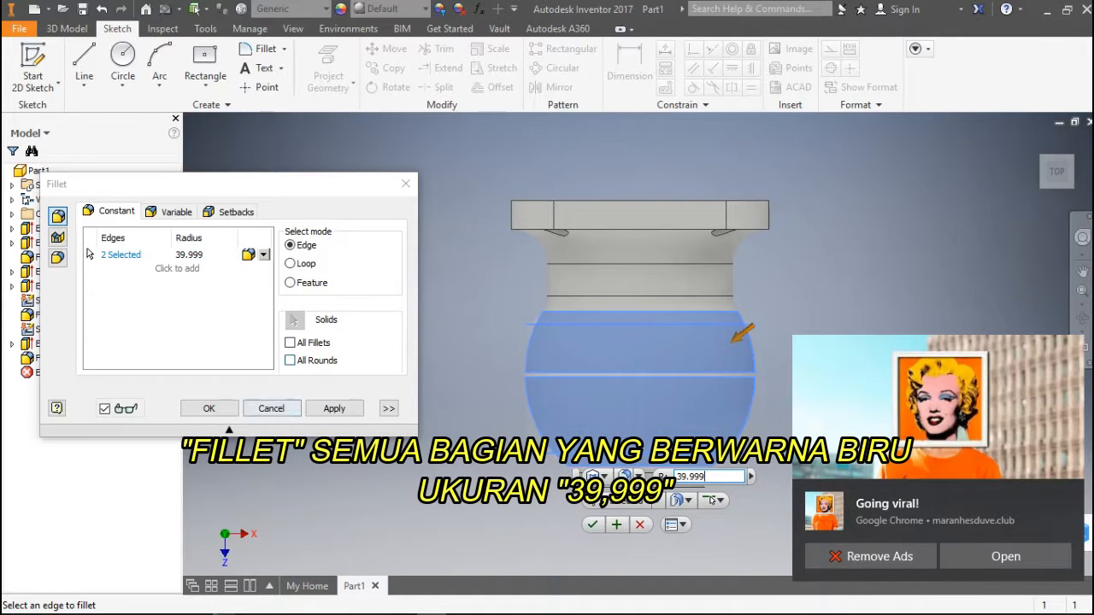
left_click(334, 409)
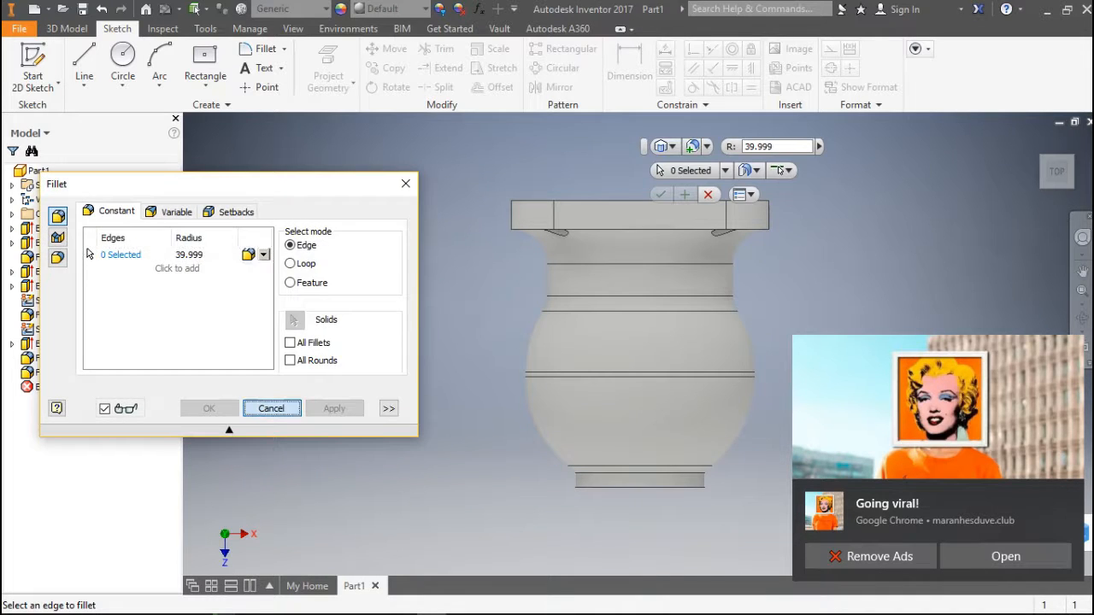
left_click(272, 408)
scroll(567, 394, "down", 8)
scroll(634, 454, "up", 12)
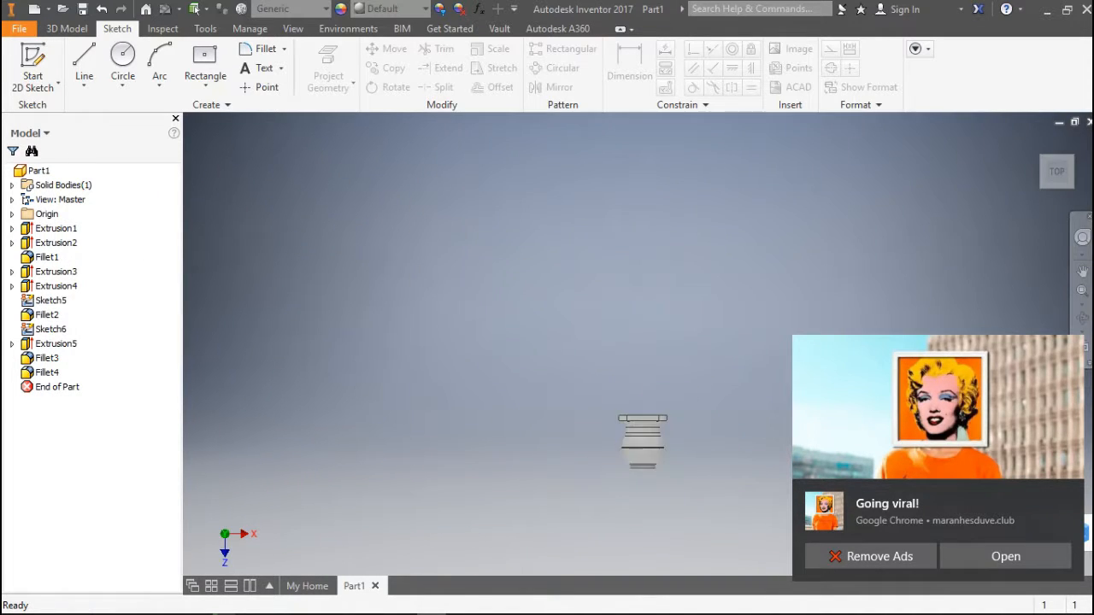
scroll(662, 410, "down", 6)
scroll(617, 520, "up", 8)
scroll(612, 547, "down", 6)
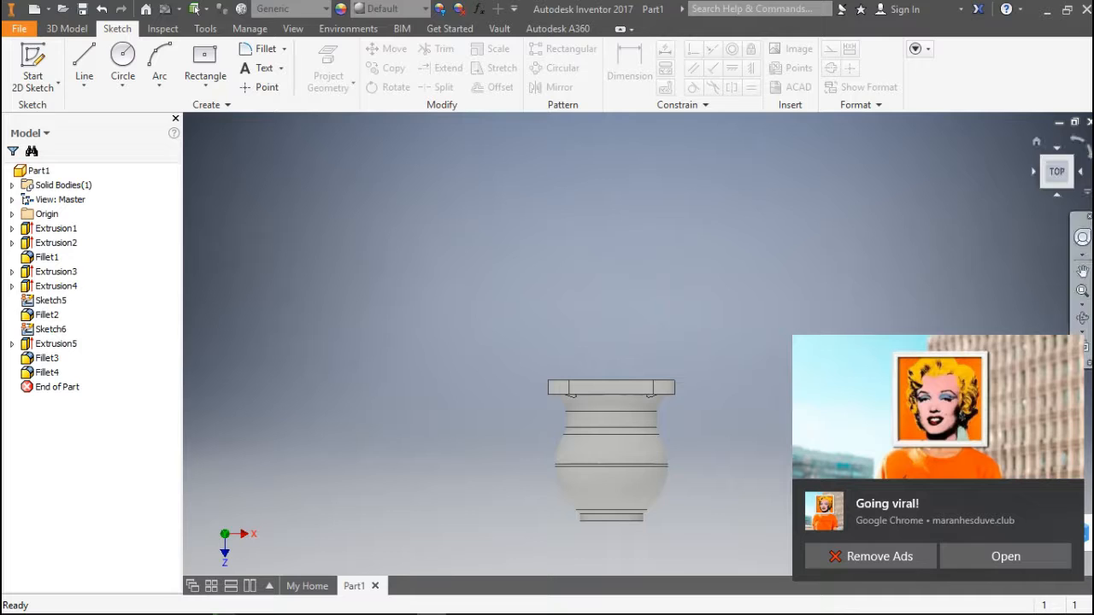
Create a work plane through the midpoint of the flange's vertical edge, parallel to the flange's flat side face
left_click(1033, 172)
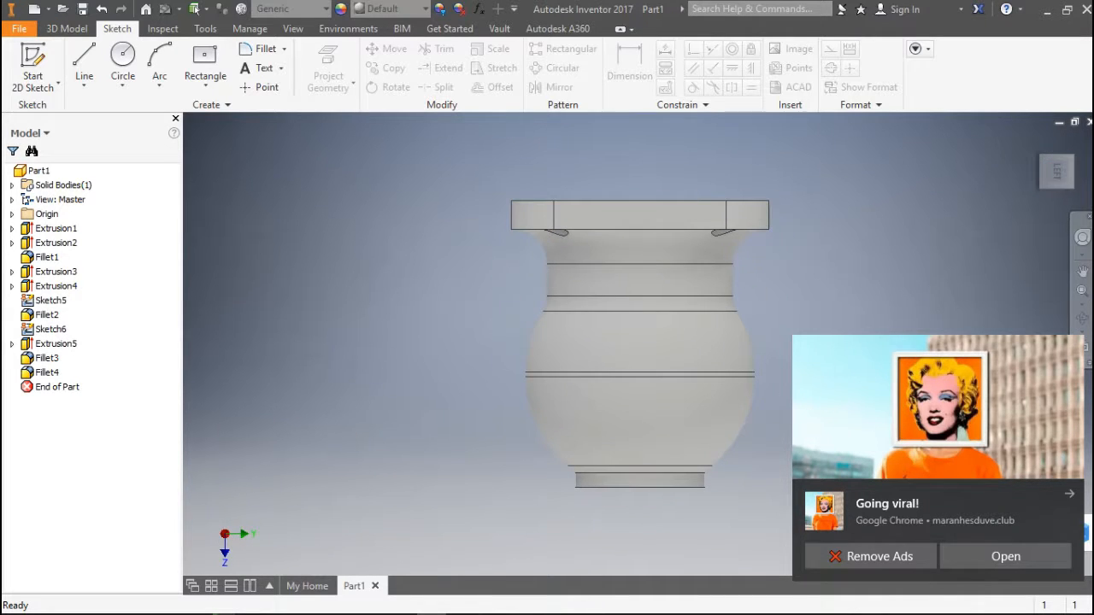
left_click(1069, 494)
scroll(626, 280, "down", 1)
left_click(67, 29)
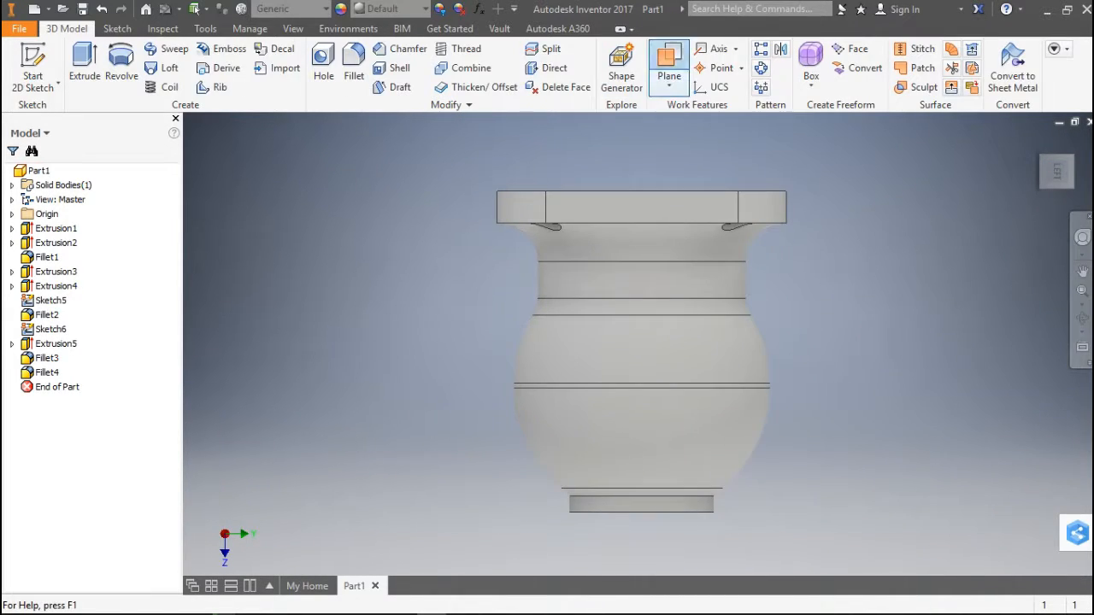
left_click(669, 58)
left_click(545, 207)
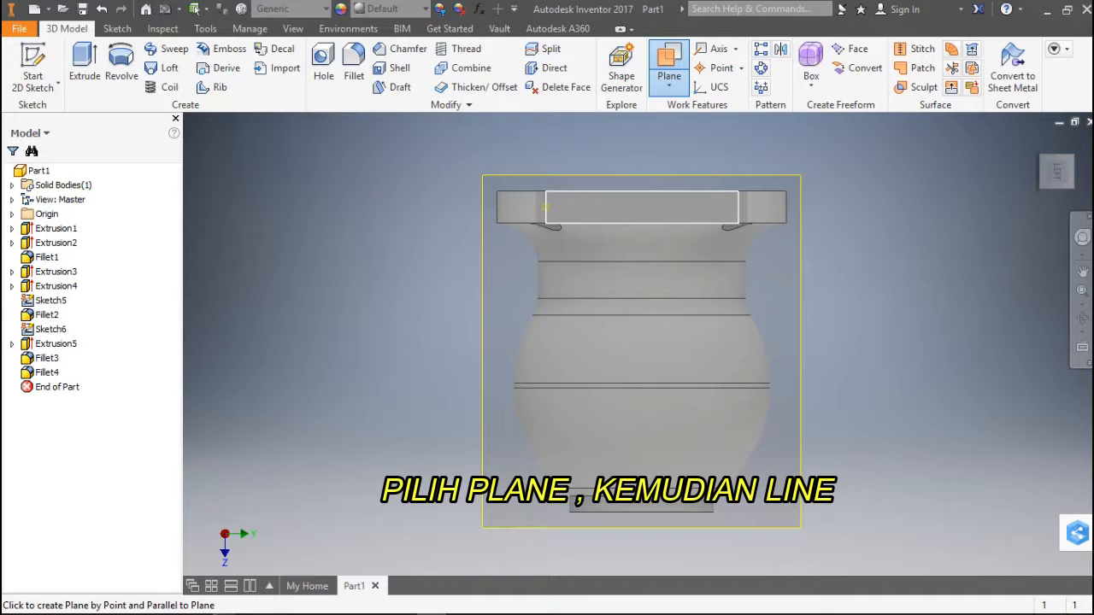
left_click(632, 208)
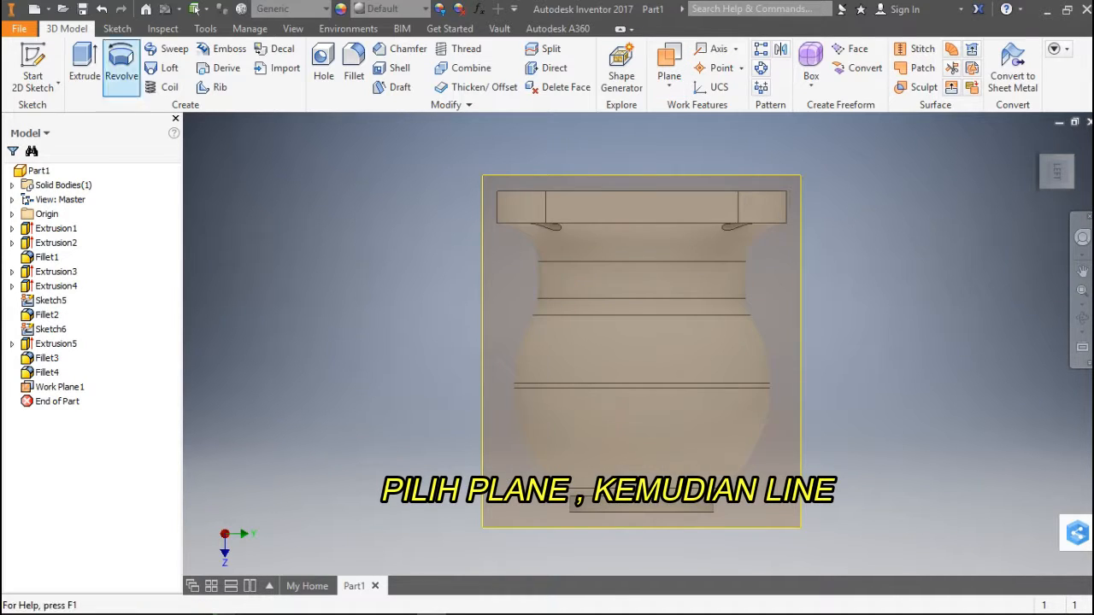
Start a sketch on the work plane and draw a short vertical line joining the ends of the two closely spaced edges at the body's widest part
left_click(117, 29)
left_click(84, 64)
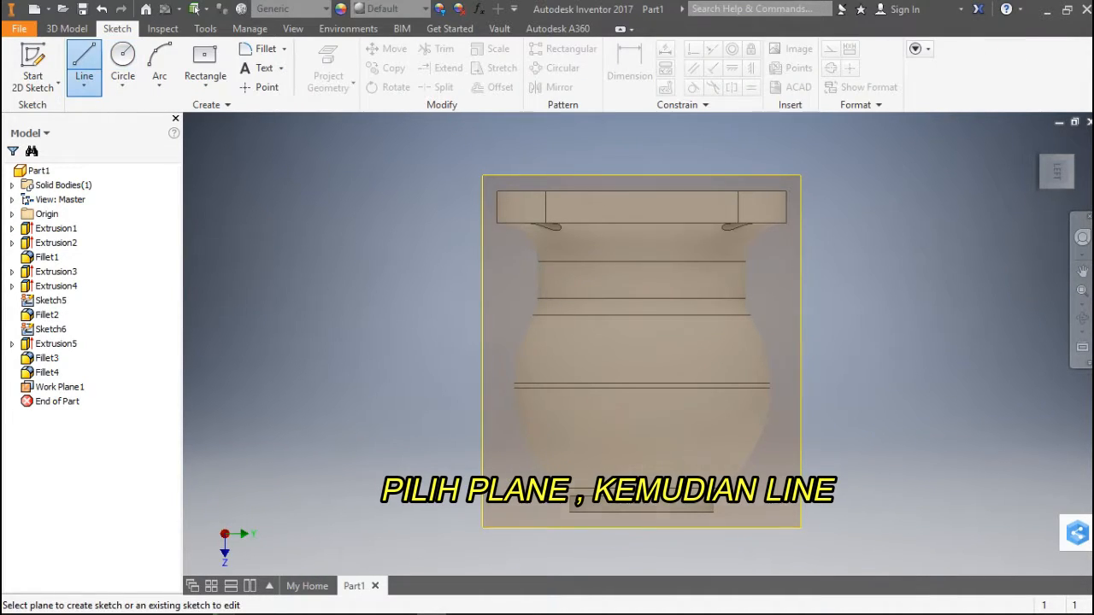
left_click(642, 208)
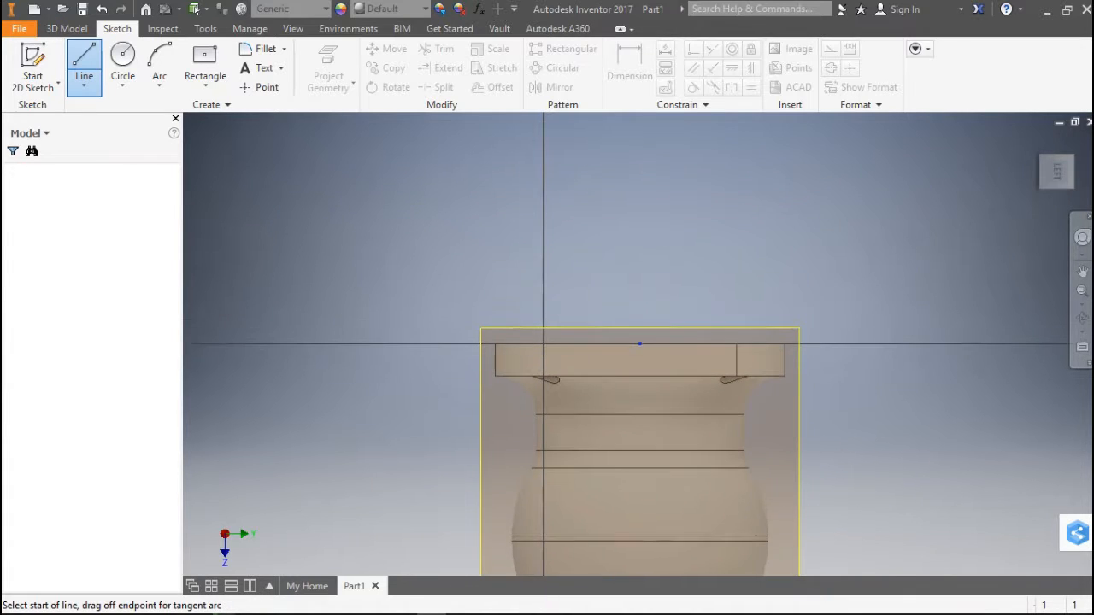
scroll(522, 561, "down", 5)
scroll(485, 454, "down", 2)
scroll(484, 454, "down", 3)
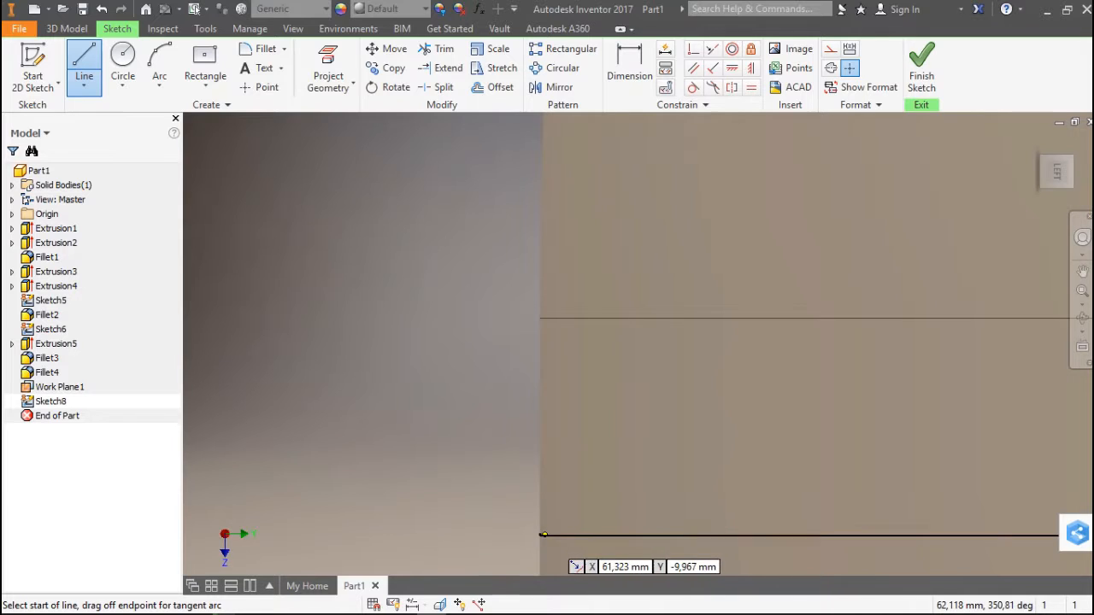
left_click(540, 535)
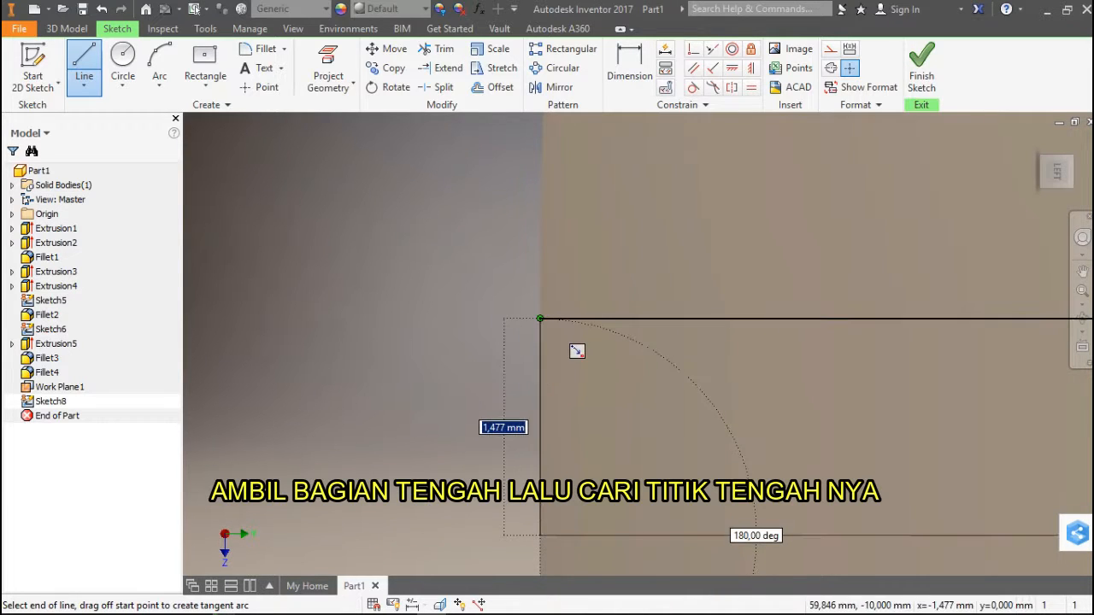
left_click(572, 352)
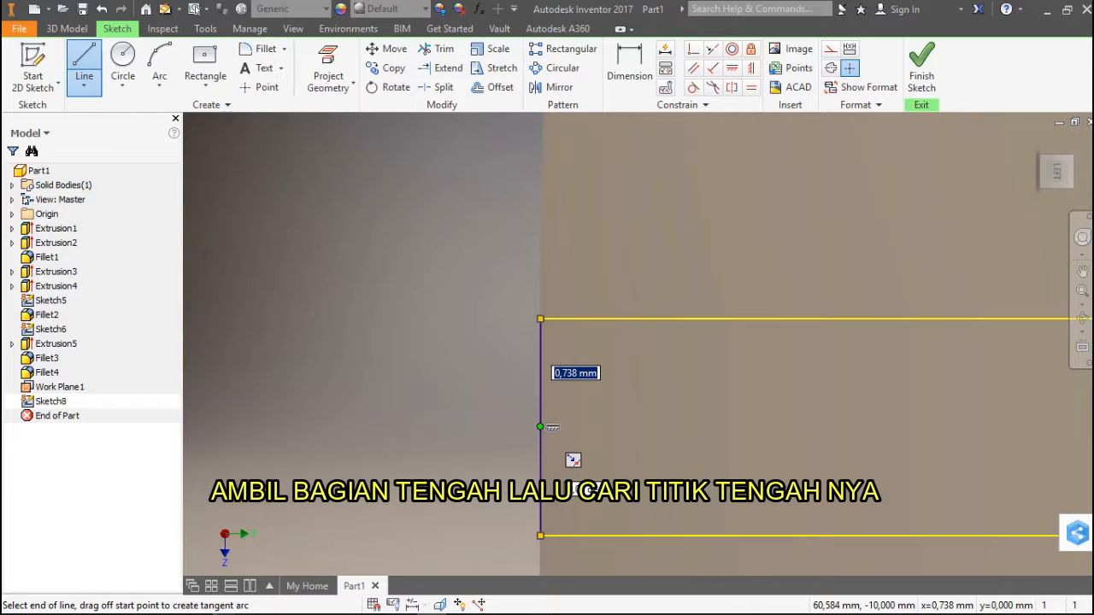
key("Escape")
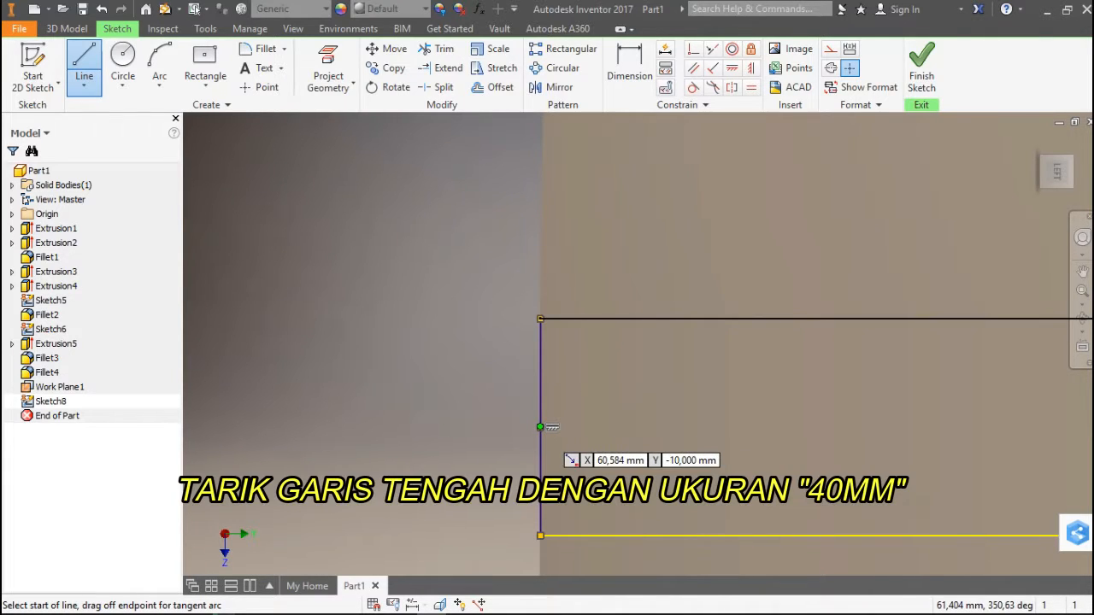
Draw a 40 mm horizontal line from the midpoint of the short vertical line inward to the body's centre
left_click(541, 426)
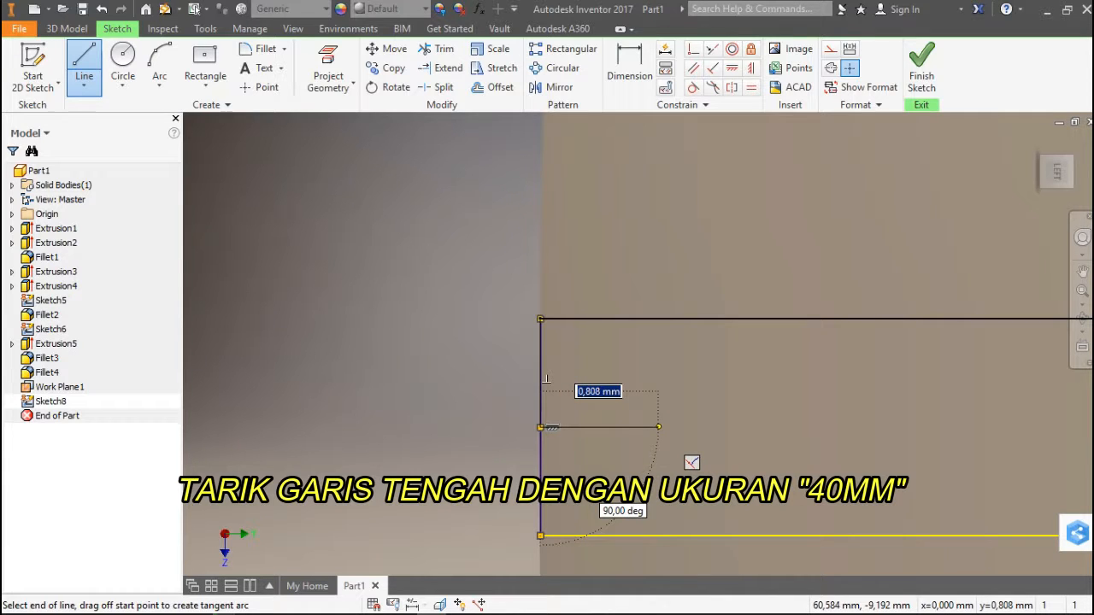
type("40")
key("Return")
scroll(693, 429, "up", 10)
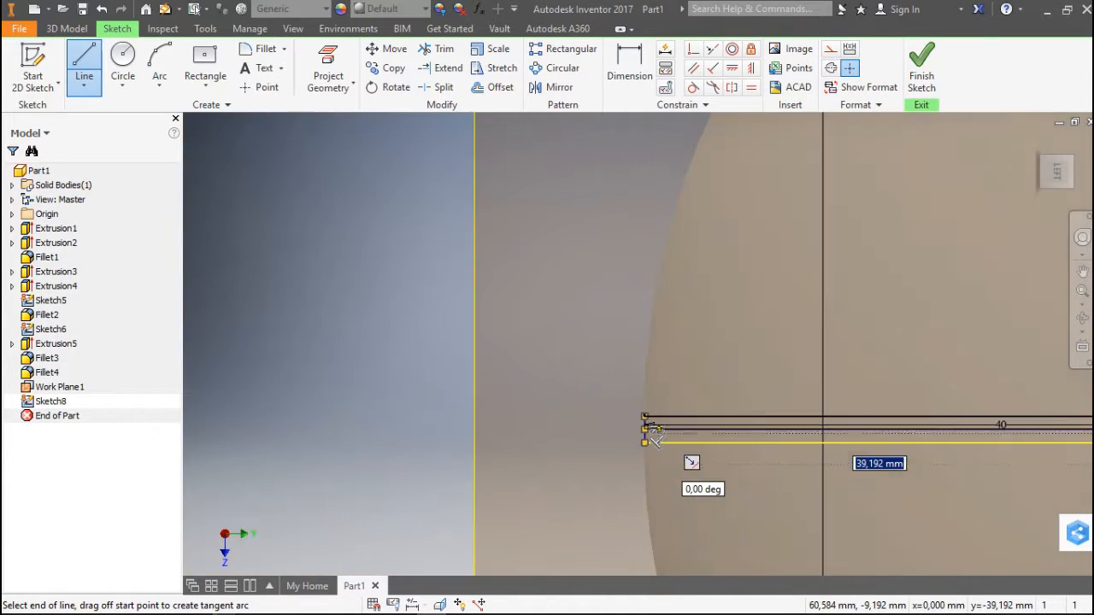
Sketch a 49.51 mm diameter circle centred on the inner end of the 40 mm line
scroll(671, 434, "down", 5)
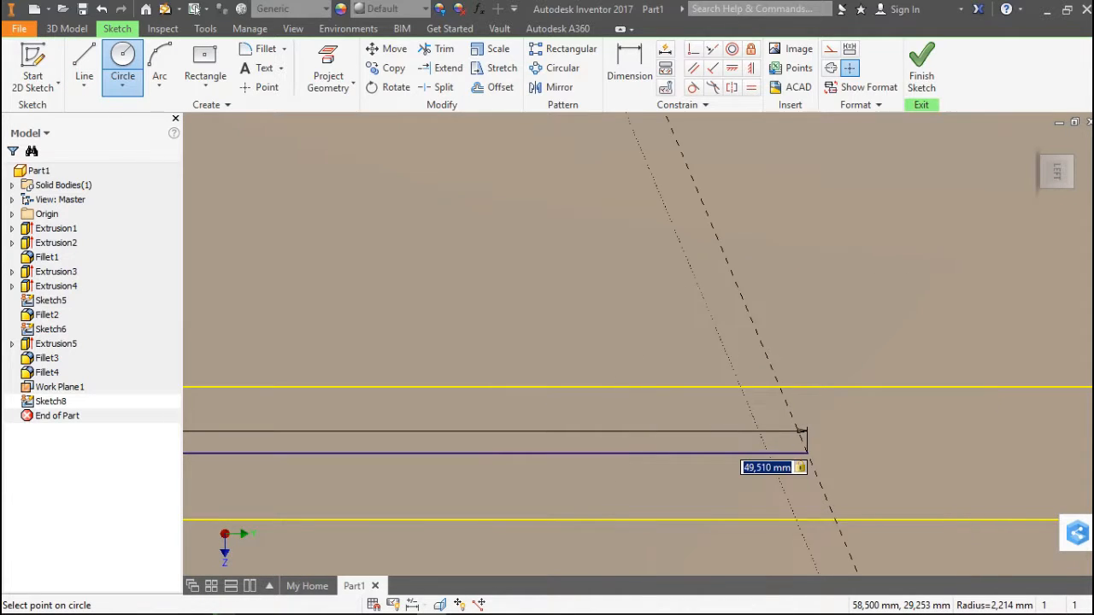
key("Return")
scroll(670, 297, "up", 3)
scroll(669, 297, "up", 3)
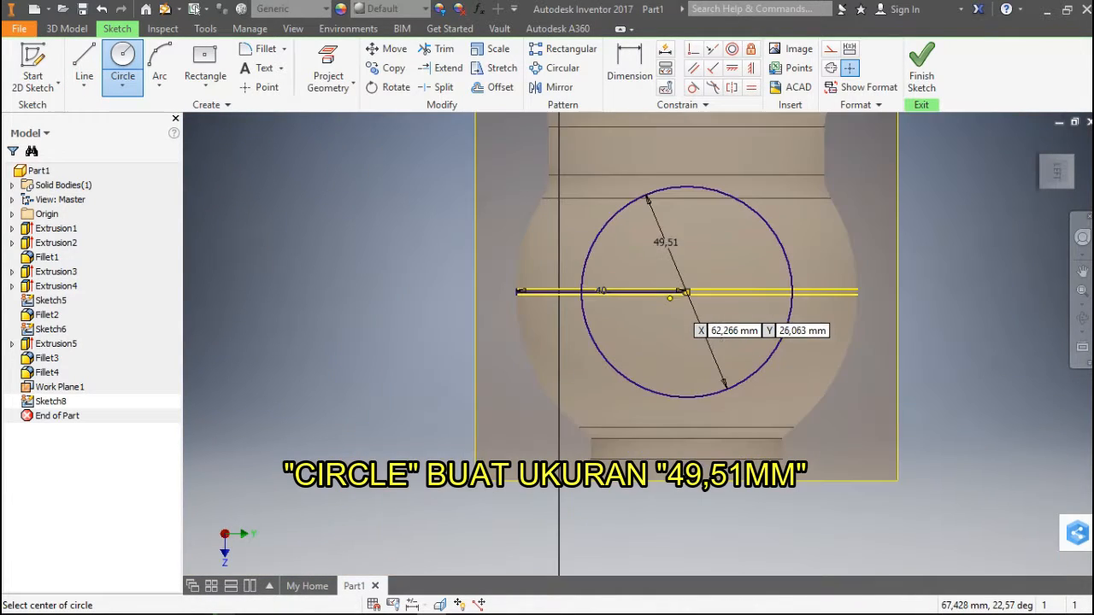
Extrude the 49.51 mm circle asymmetrically, 15.125 mm away from the body and 14.9 mm into it, joining the solid
key("e")
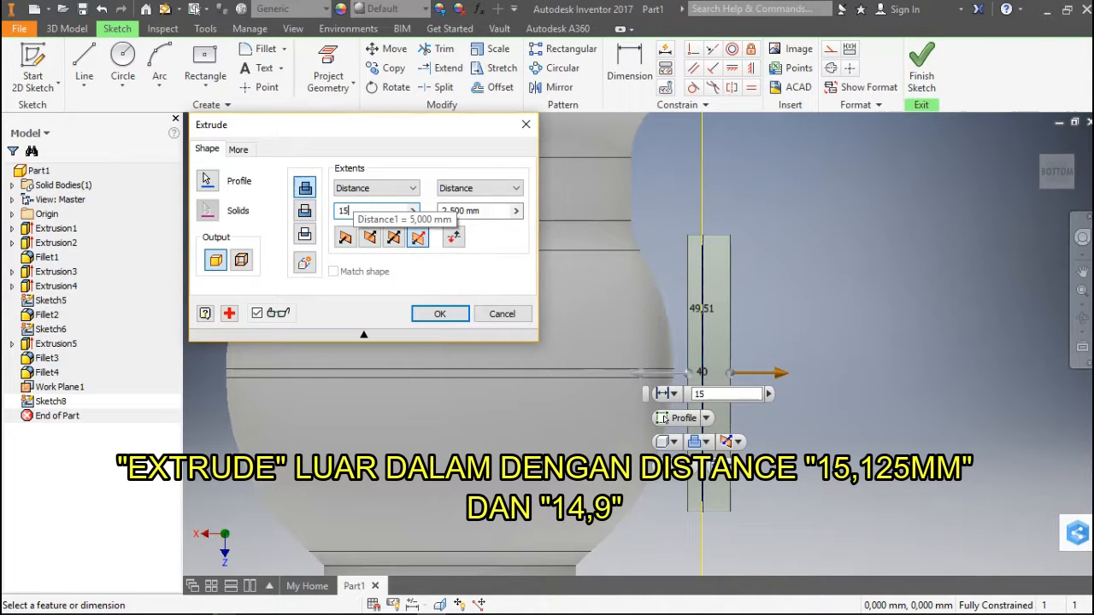
type(",")
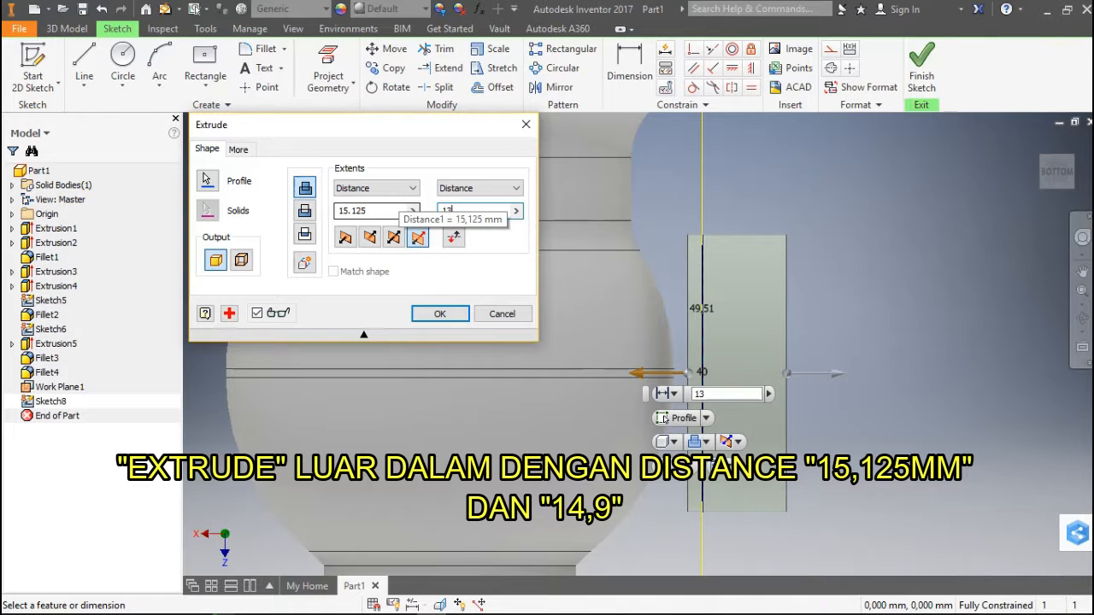
type("14")
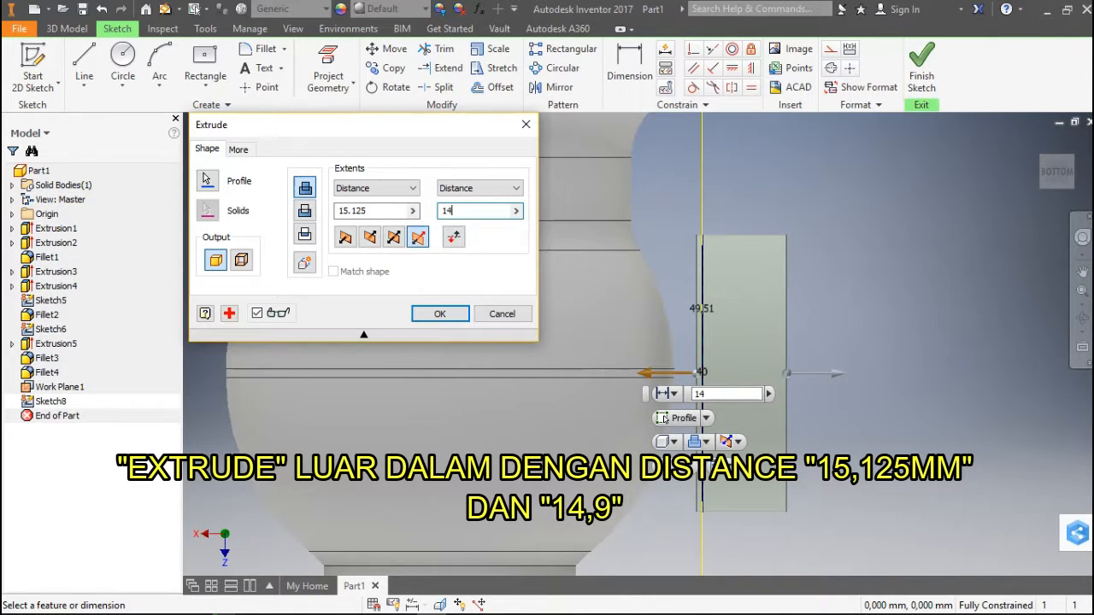
type(".9")
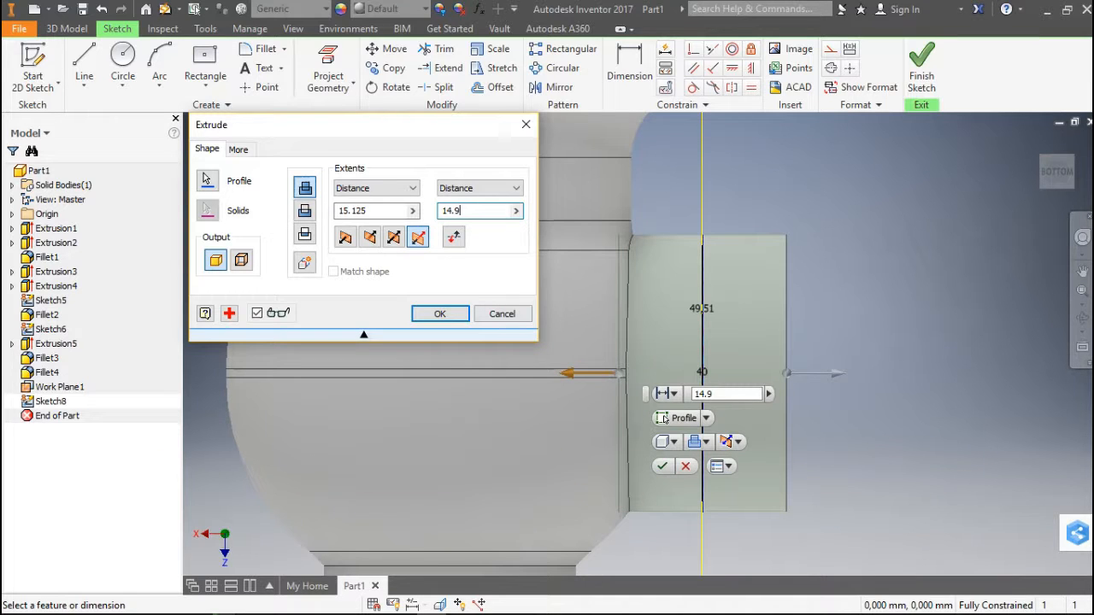
left_click(440, 313)
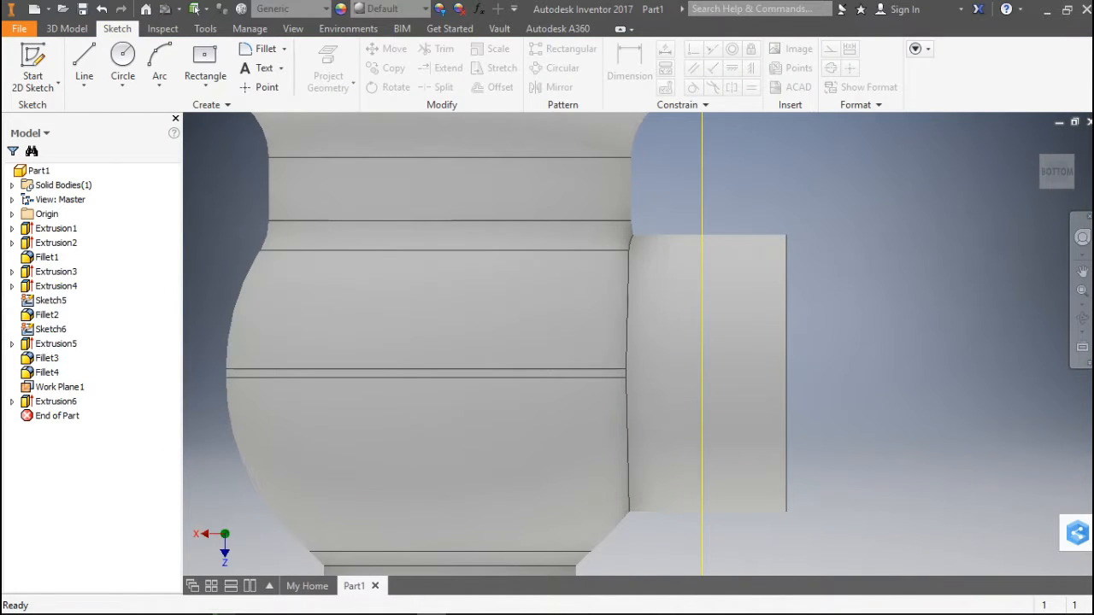
Fillet the edges where the side branch meets the bulbous body with a 7 mm radius
key("f")
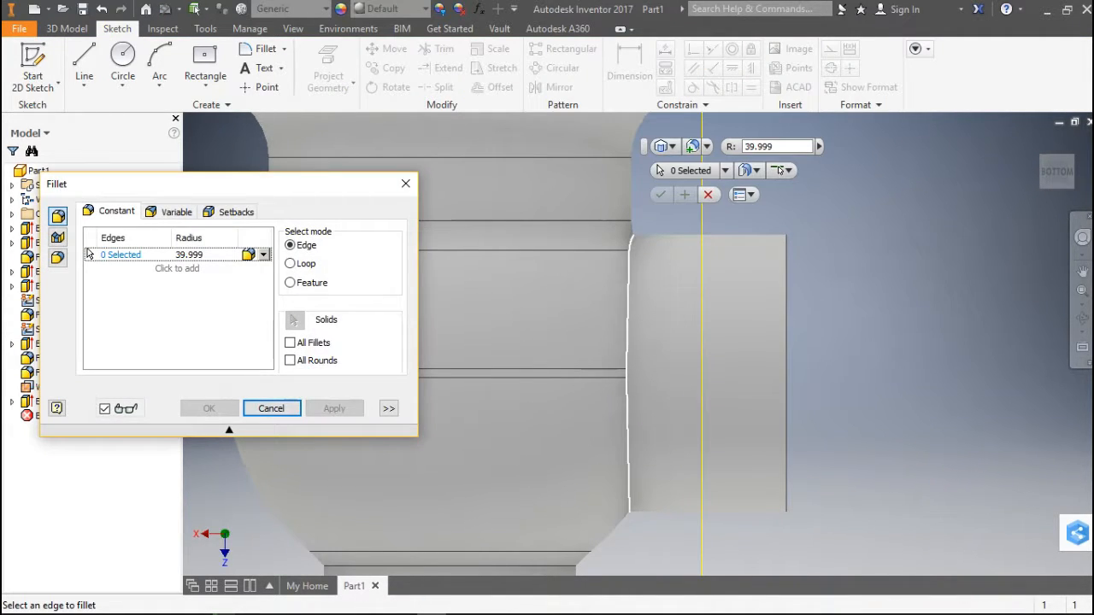
left_click(627, 359)
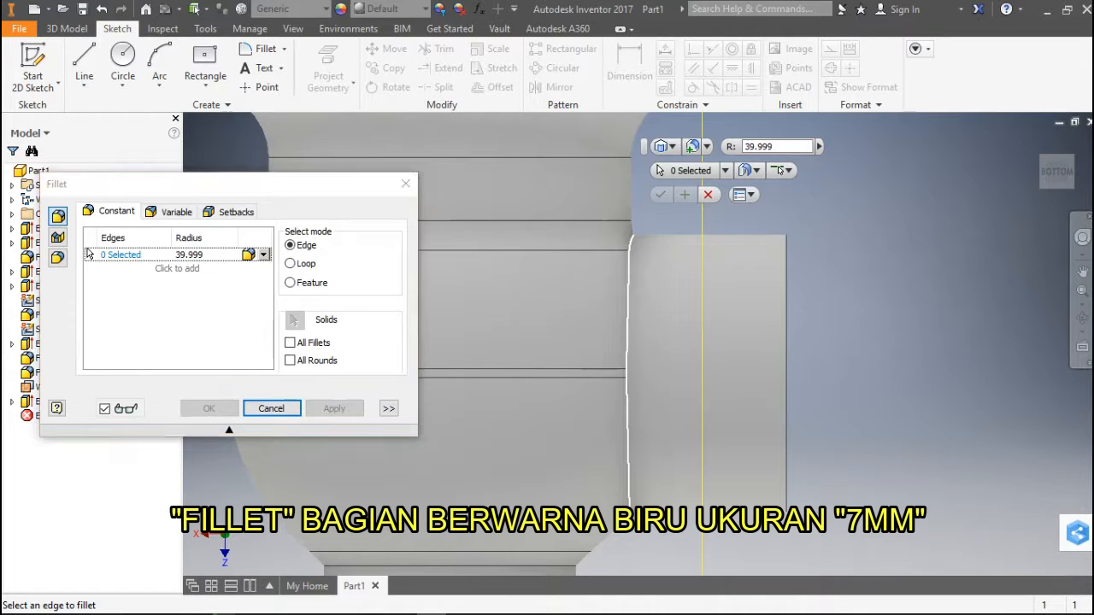
left_click(189, 255)
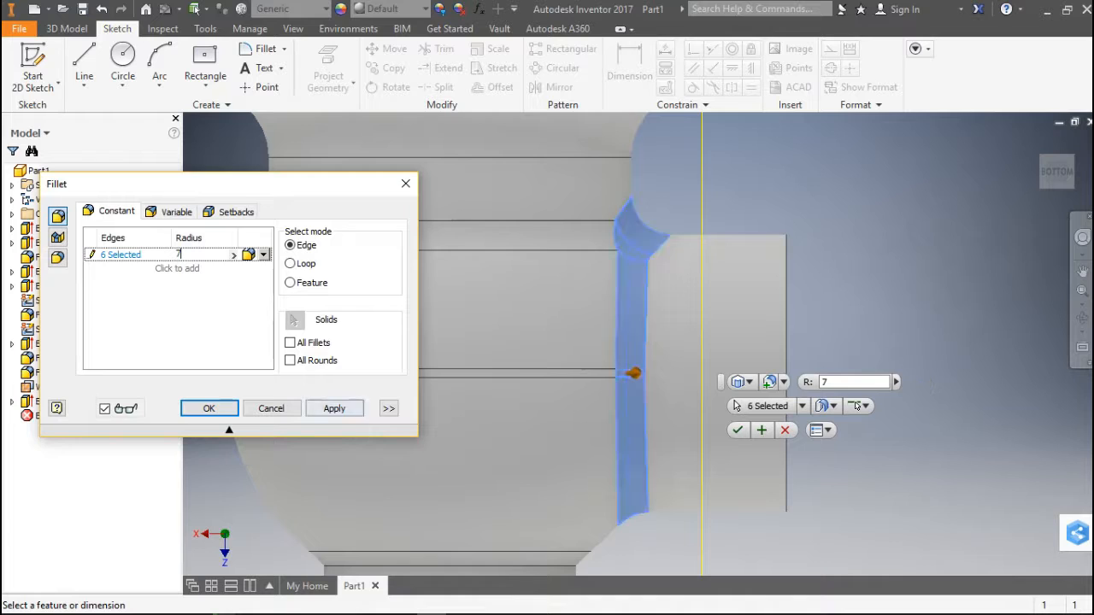
left_click(334, 408)
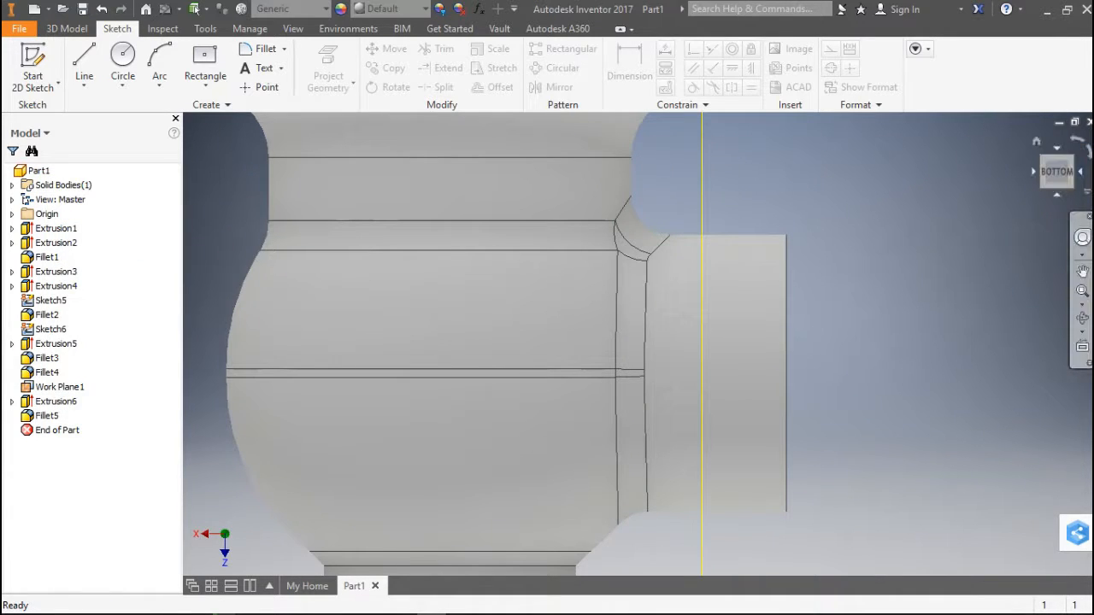
Start a sketch on the side branch's end face and draw a 63.51 mm diameter circle concentric with it
left_click(1083, 172)
left_click(634, 379)
left_click(715, 361)
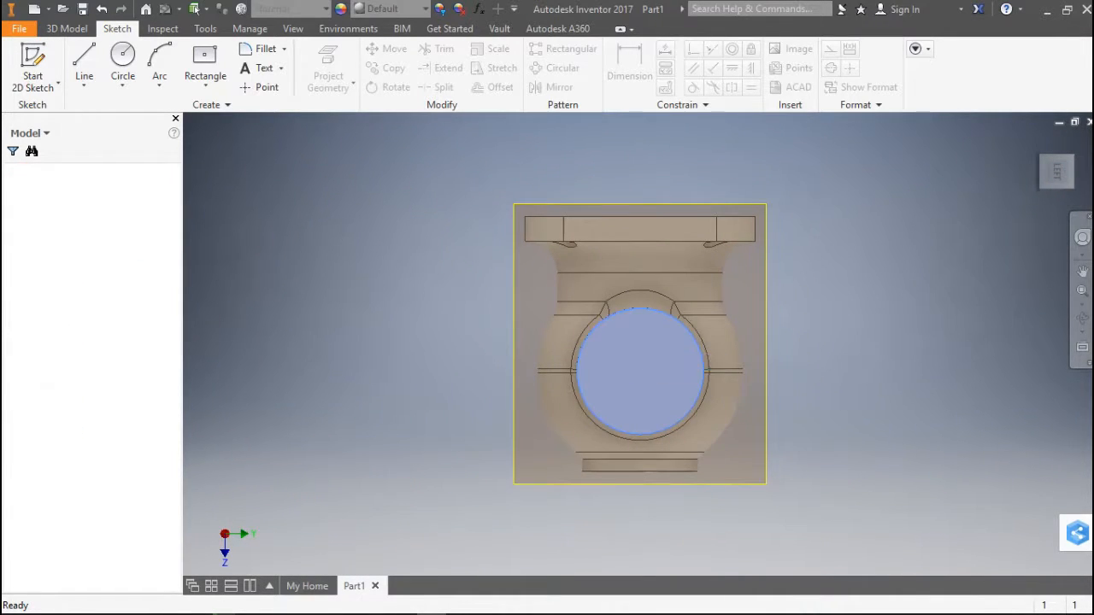
key("c")
scroll(642, 373, "down", 6)
left_click(636, 363)
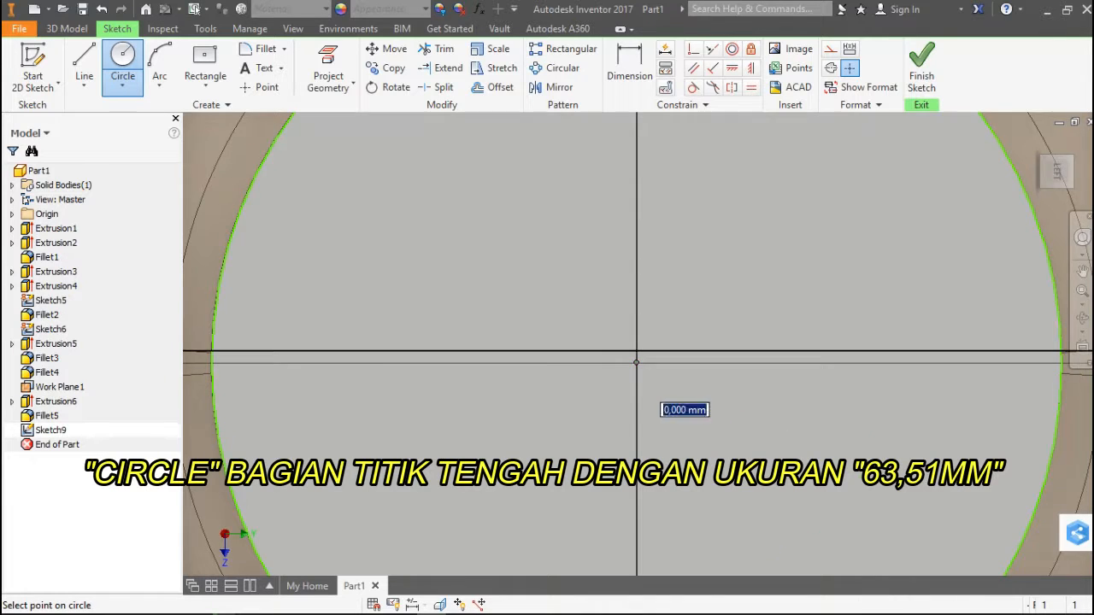
scroll(663, 402, "up", 6)
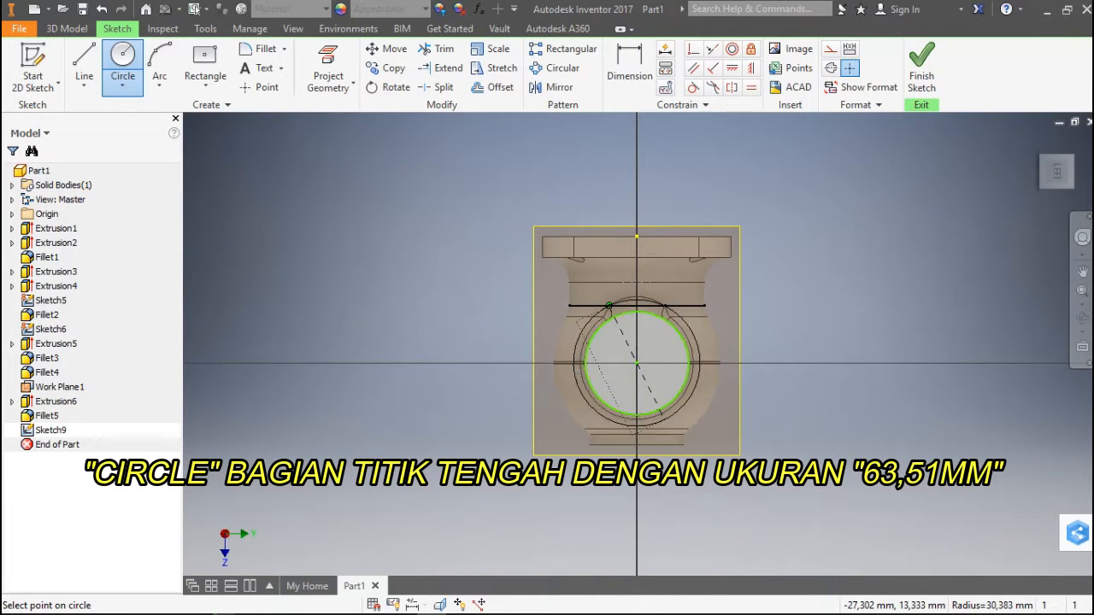
type("63,5")
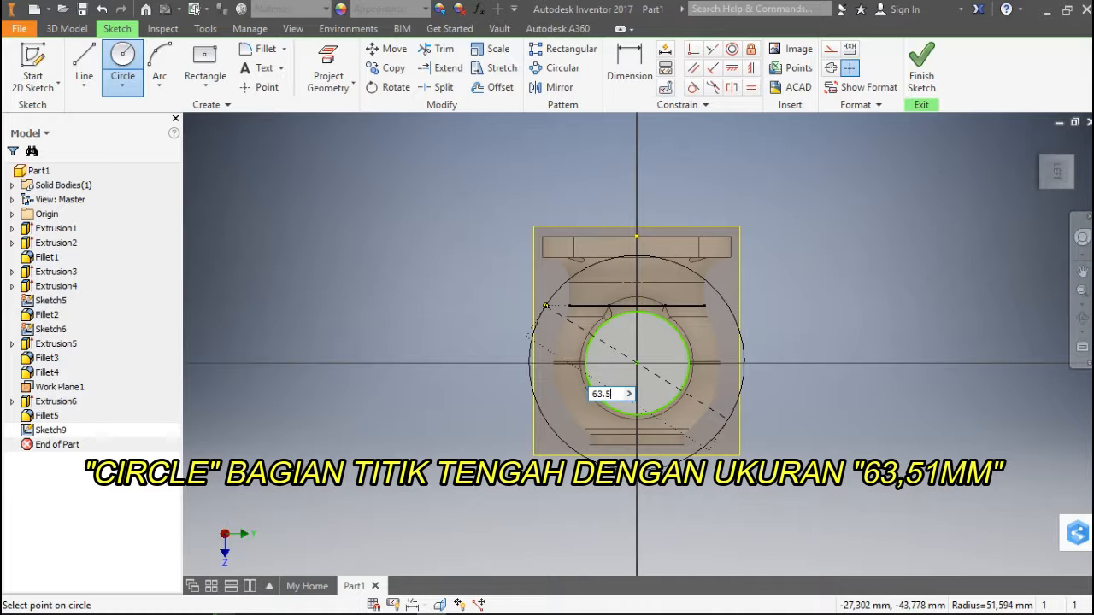
type("3.51")
key("Return")
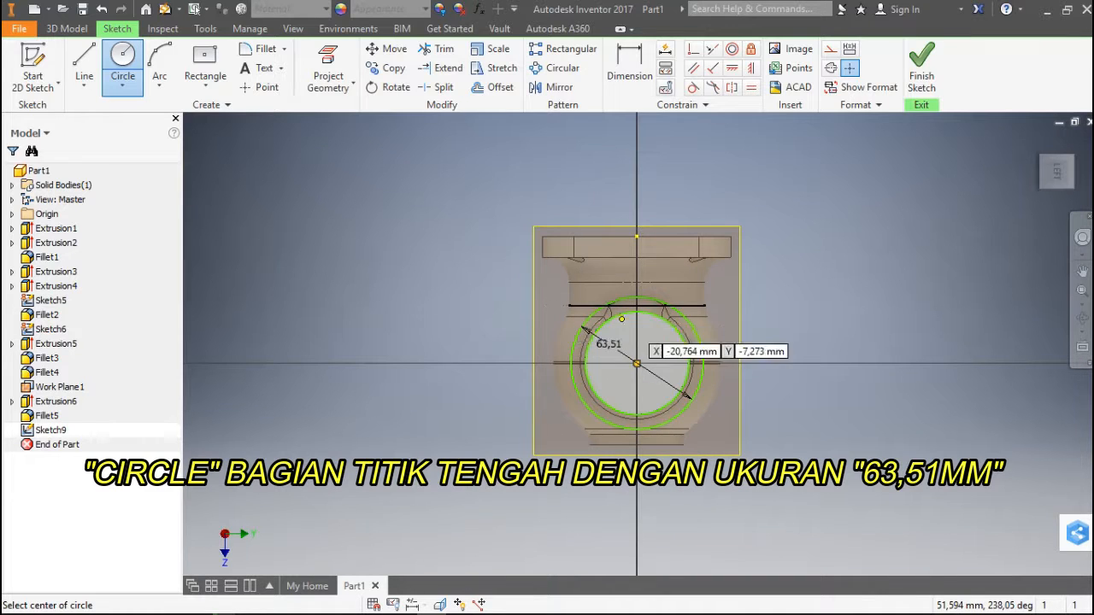
Extrude the ring between the 63.51 mm circle and the branch's edge outward by 20 mm
key("F6")
key("e")
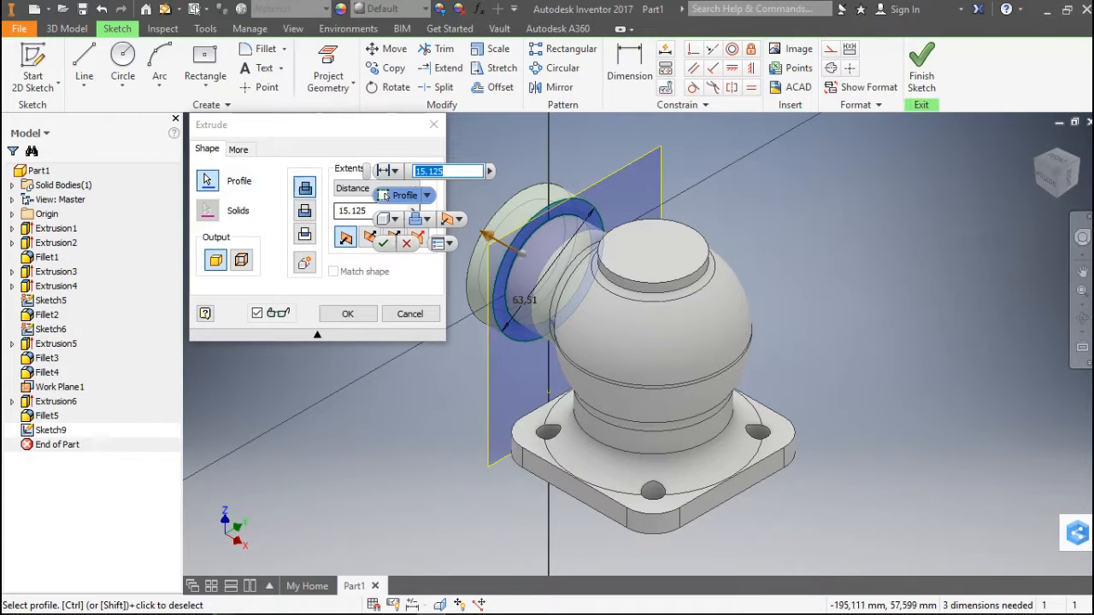
type("20")
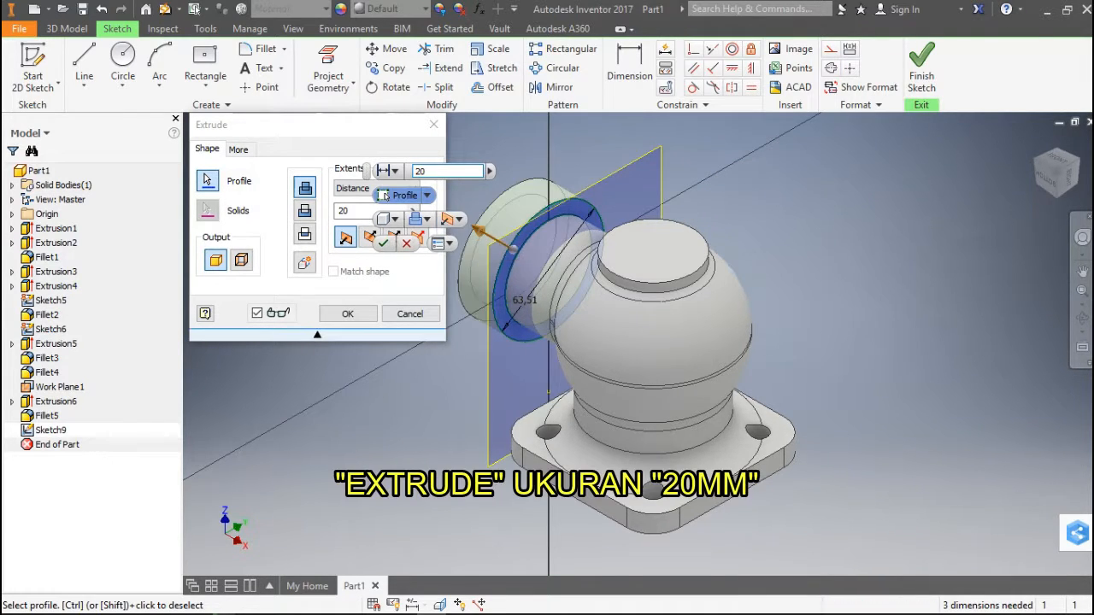
key("Return")
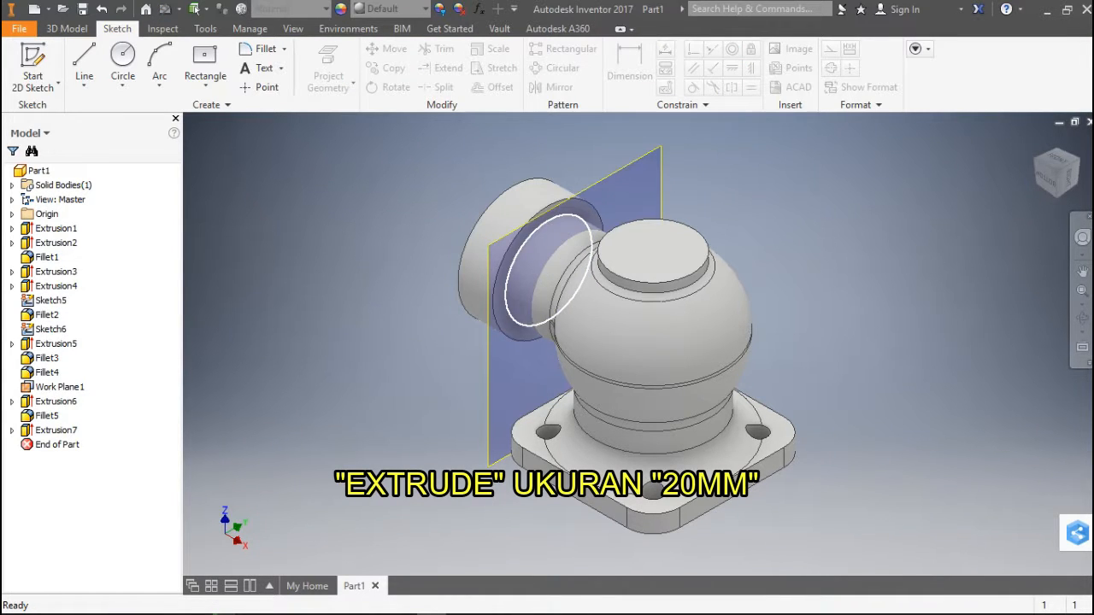
key("f")
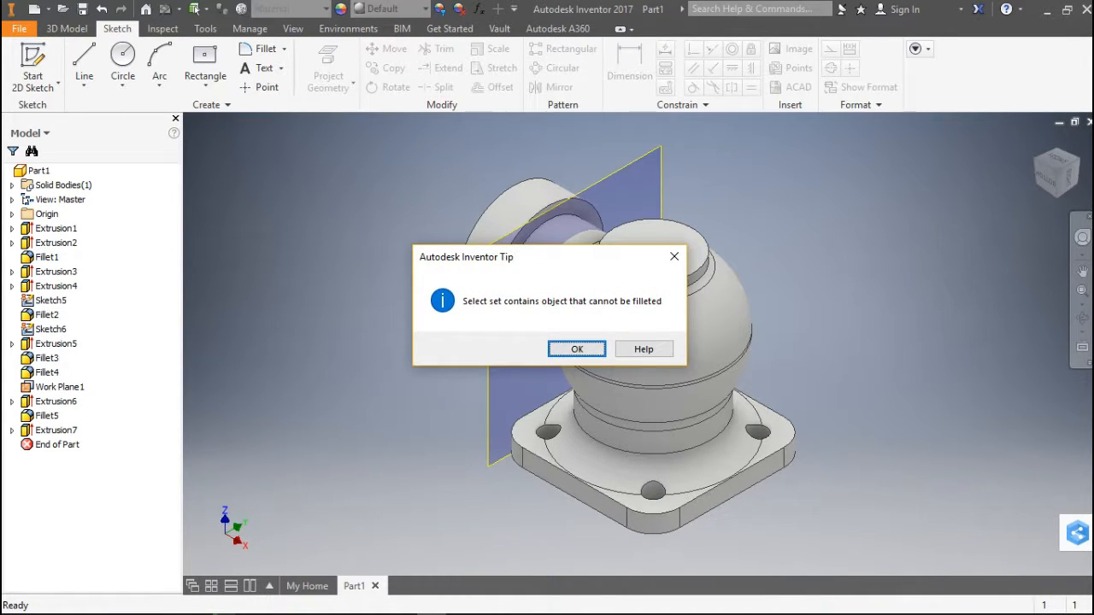
key("Return")
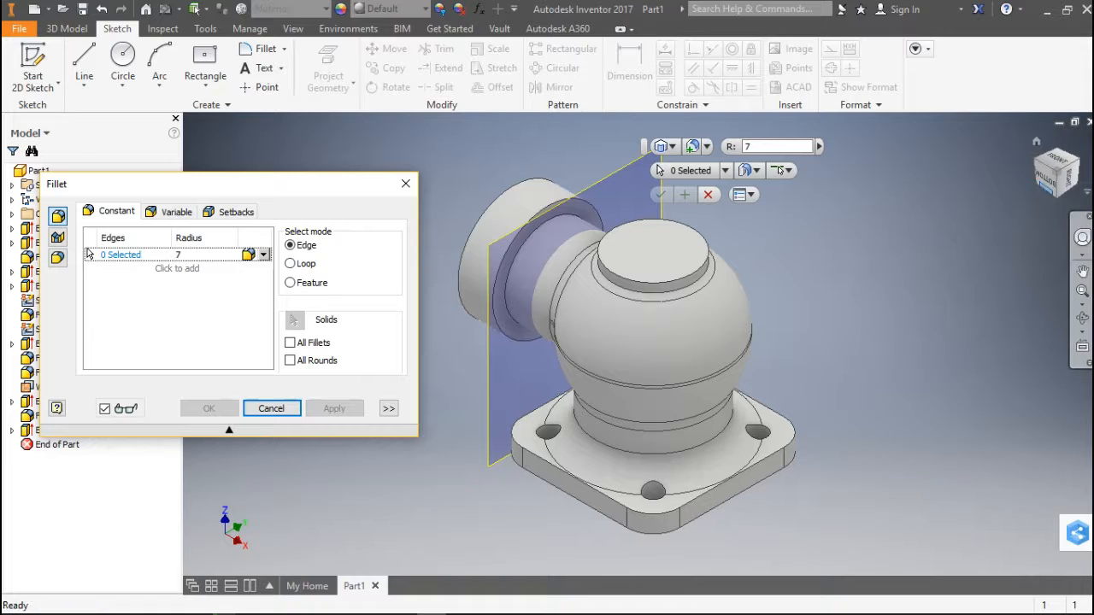
left_click(1037, 174)
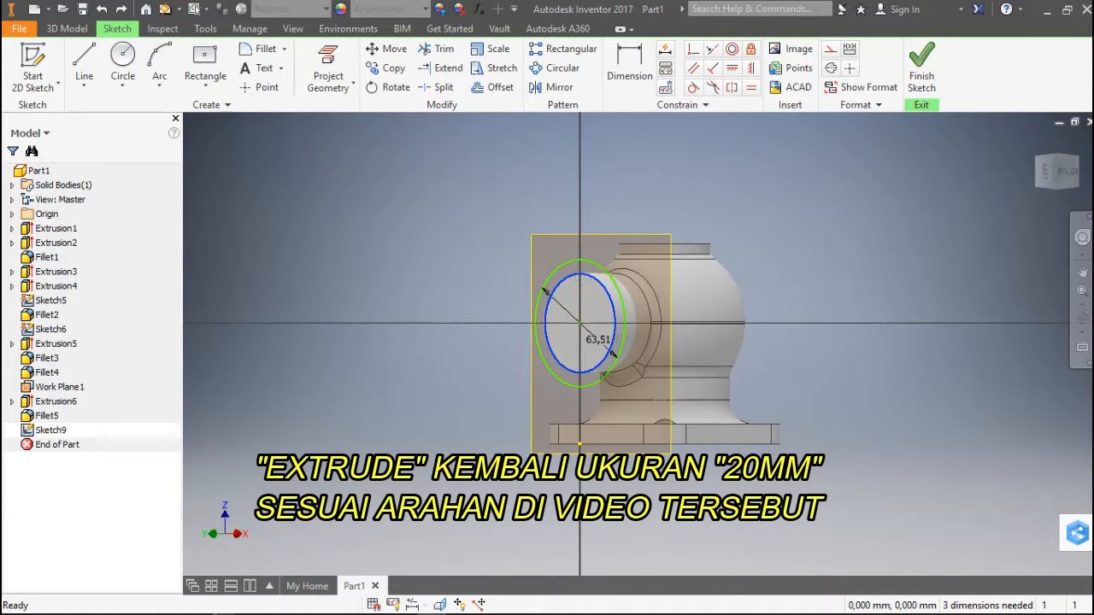
Extrude both the outer ring and the inner disc of the 63.51 mm circle sketch outward by 20 mm
key("e")
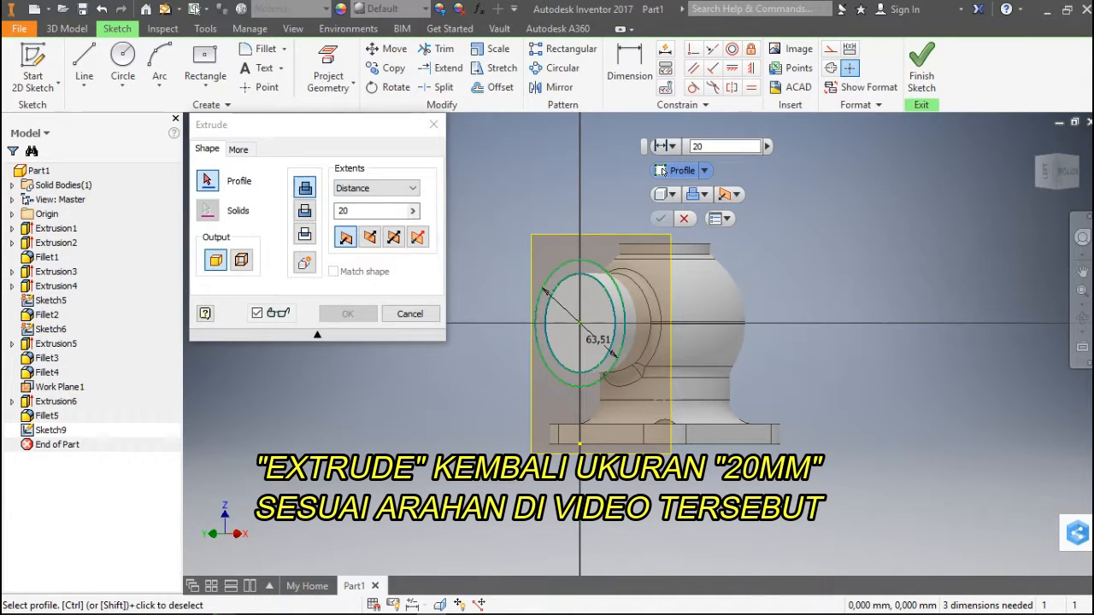
left_click(604, 377)
left_click(575, 342)
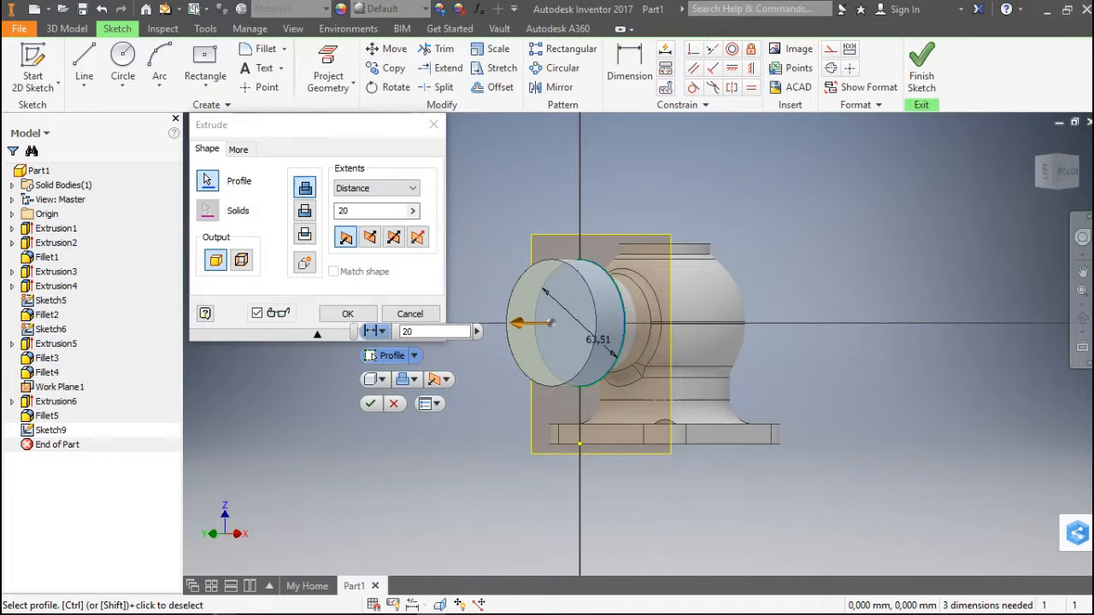
key("Return")
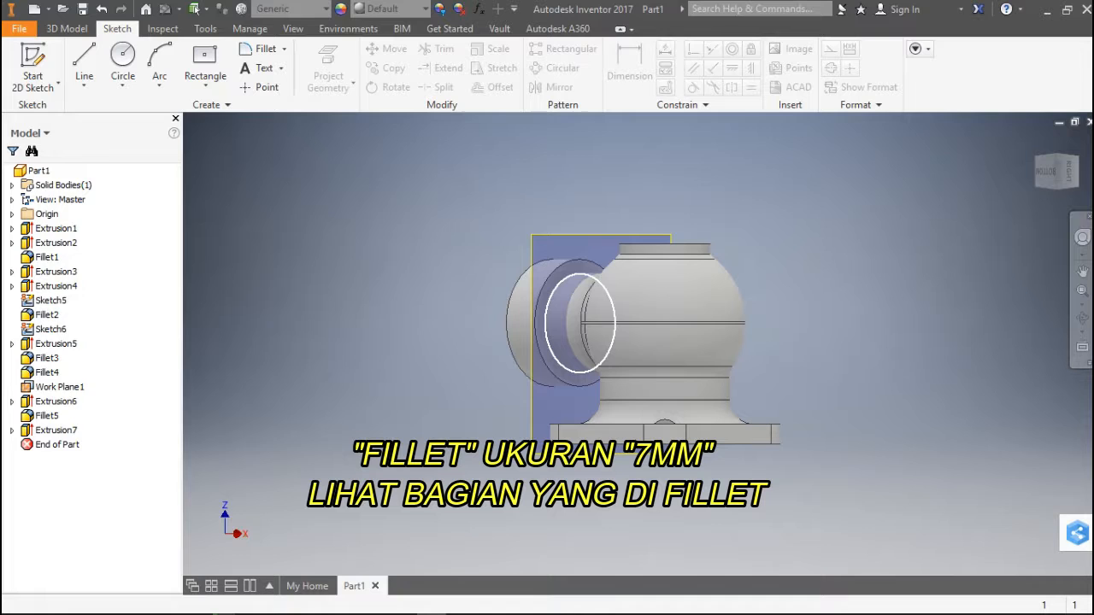
Fillet the edge where the side branch meets the back face of the 63.51 mm collar with a 7 mm radius
key("f")
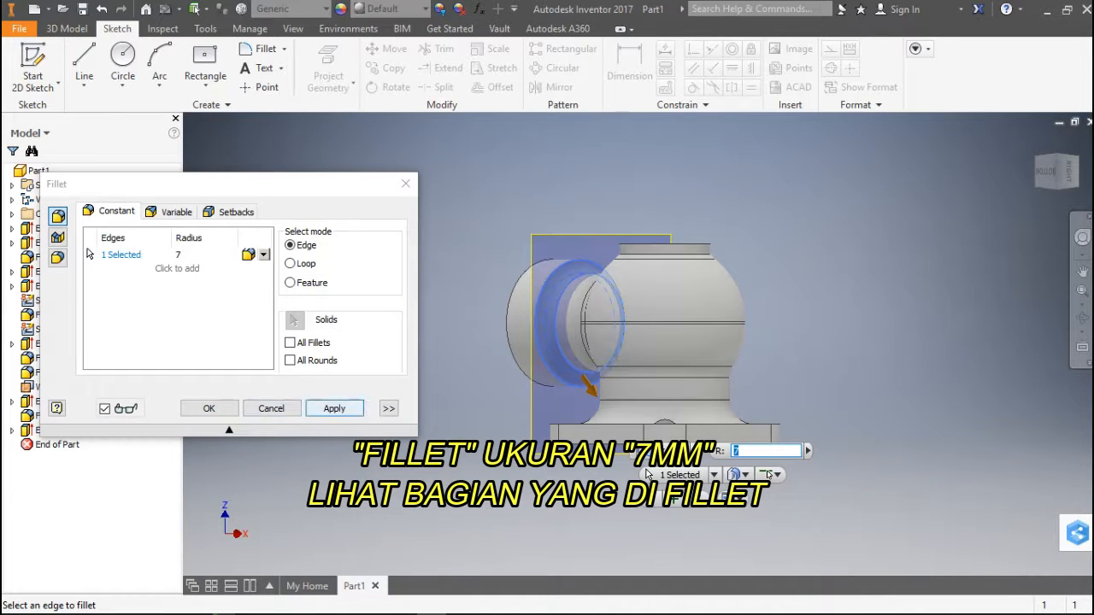
left_click(672, 498)
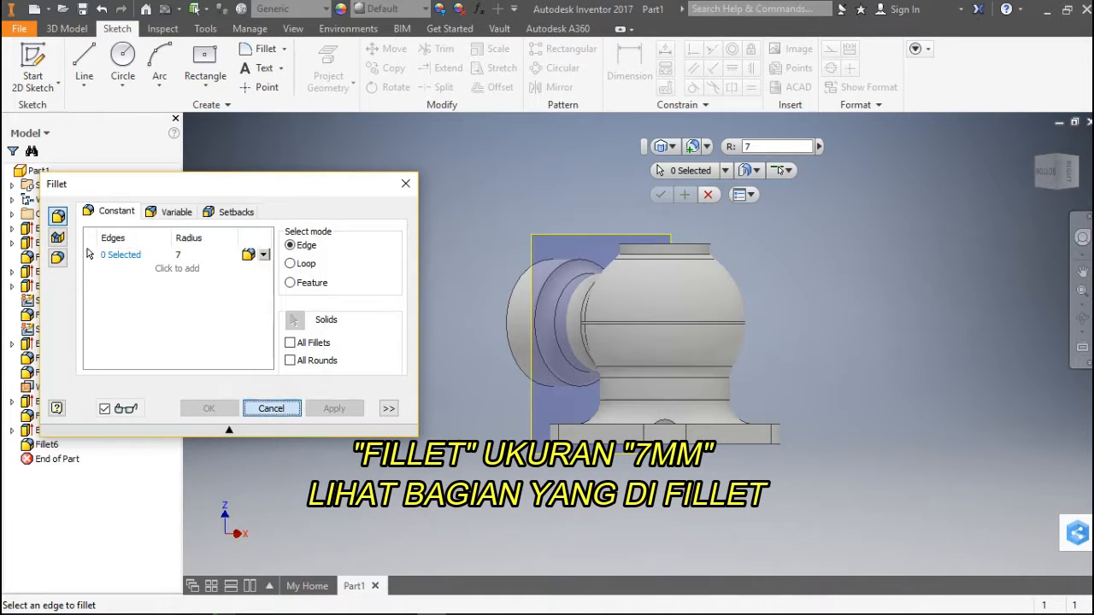
Fillet both outer circular edges of the side branch's collar with a 4.5 mm radius
key("Escape")
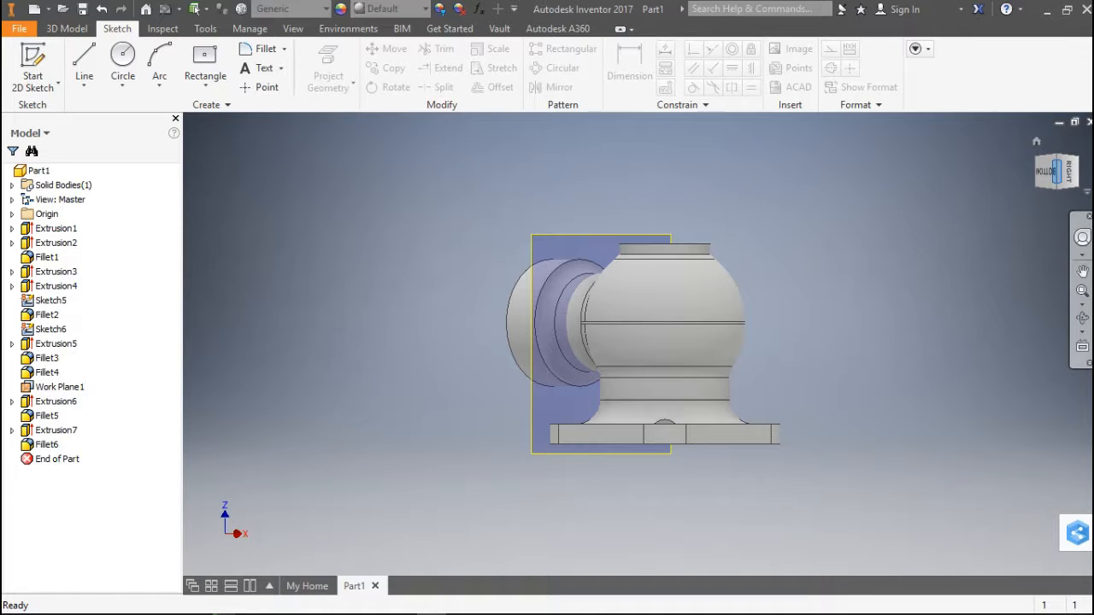
left_click(1044, 171)
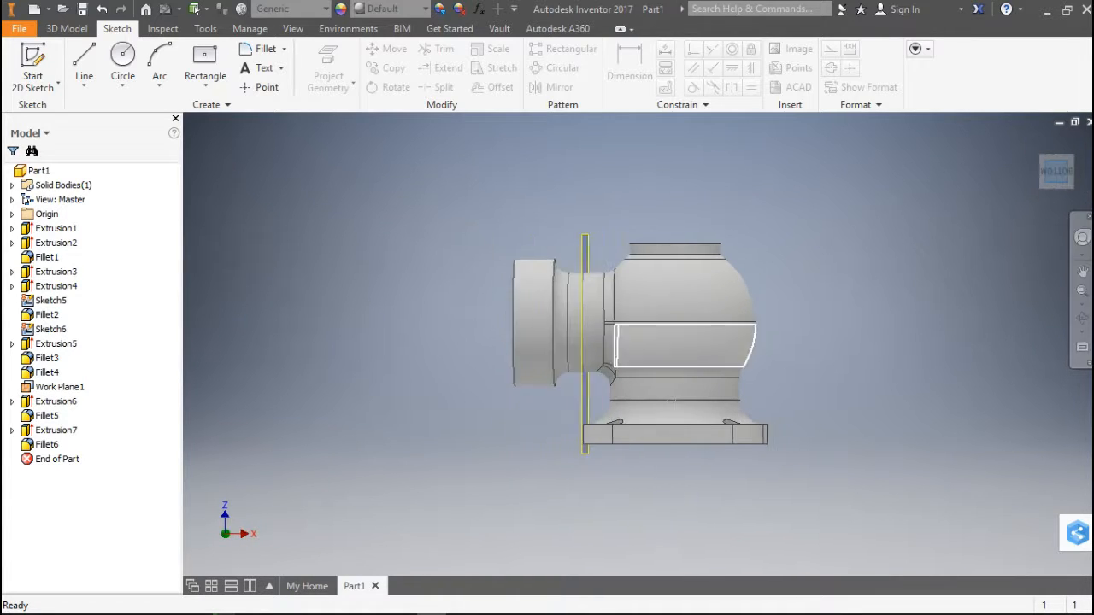
key("f")
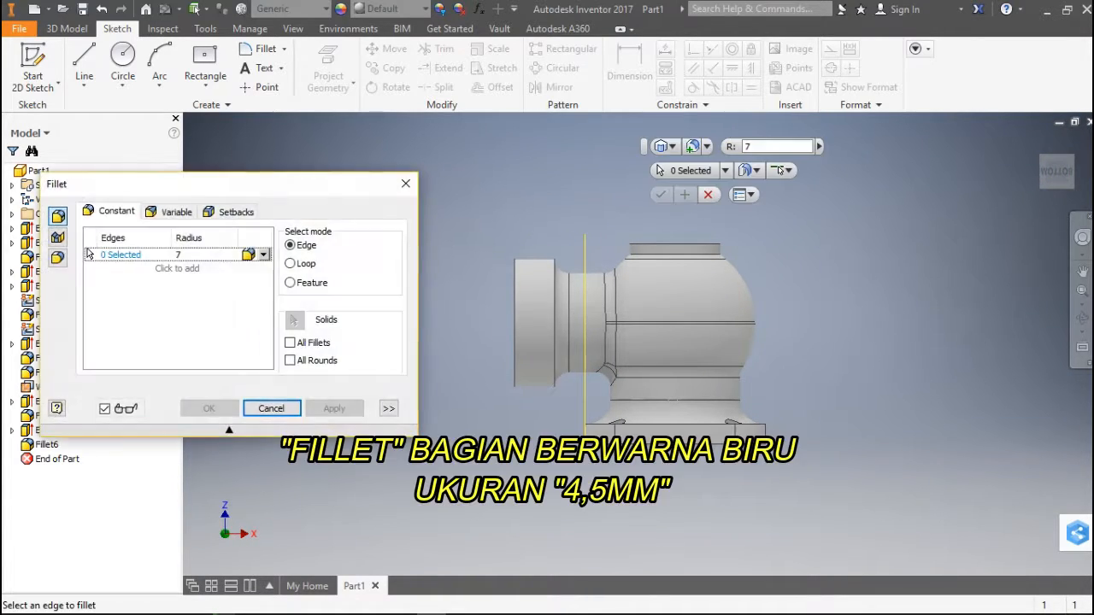
left_click(520, 367)
left_click(554, 385)
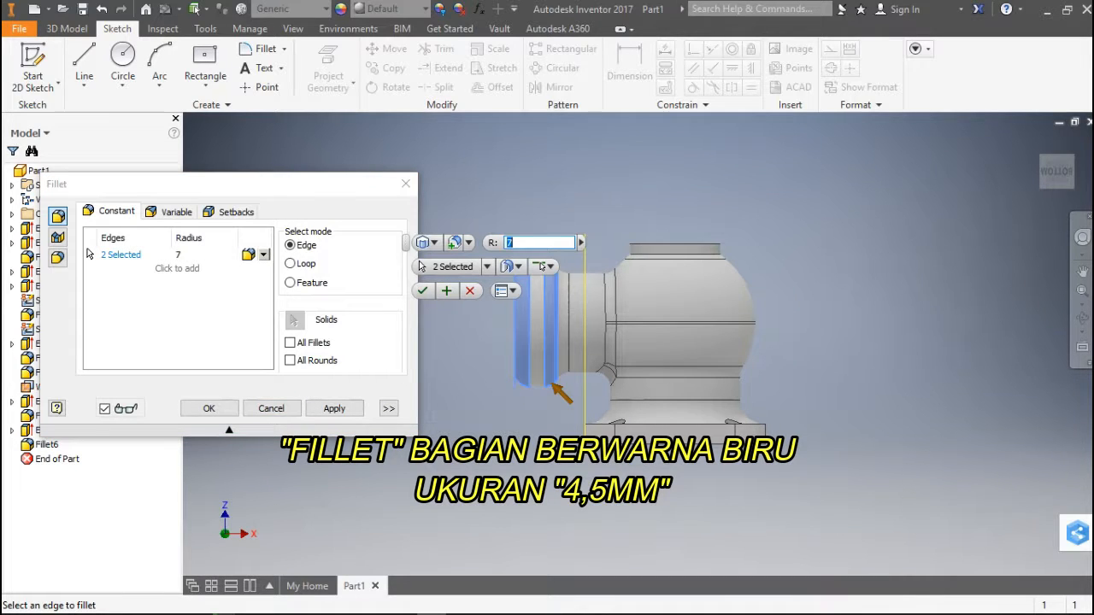
left_click(177, 254)
type("4.")
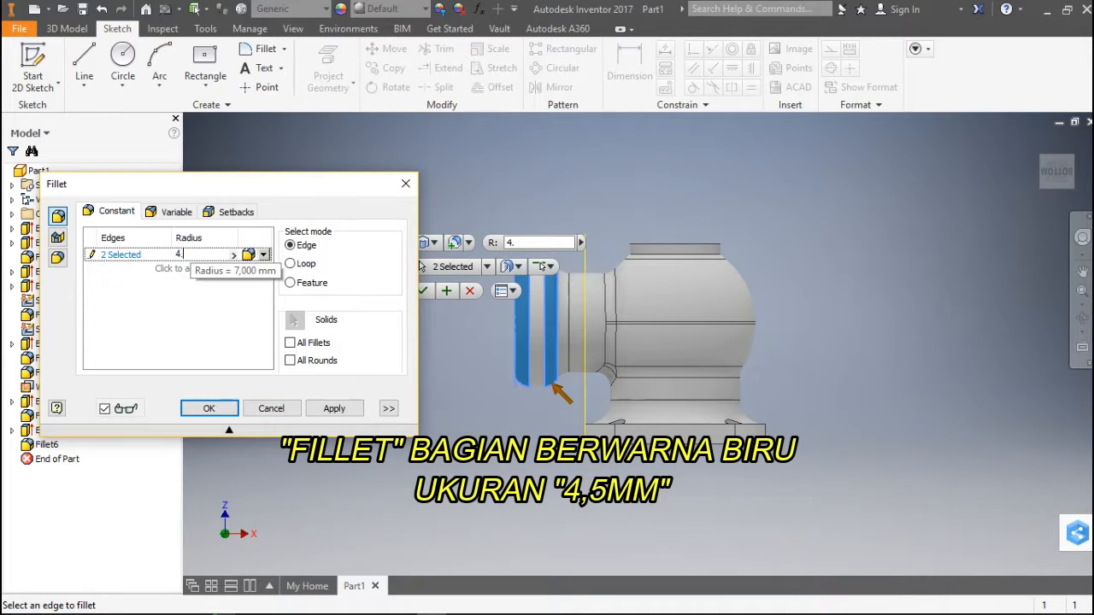
type("5")
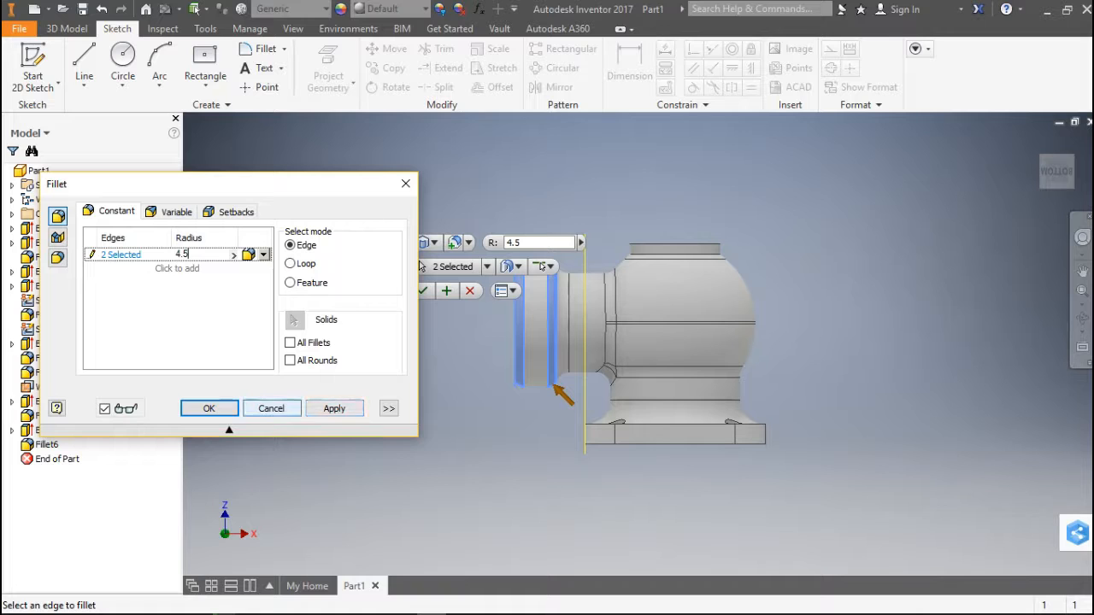
left_click(335, 408)
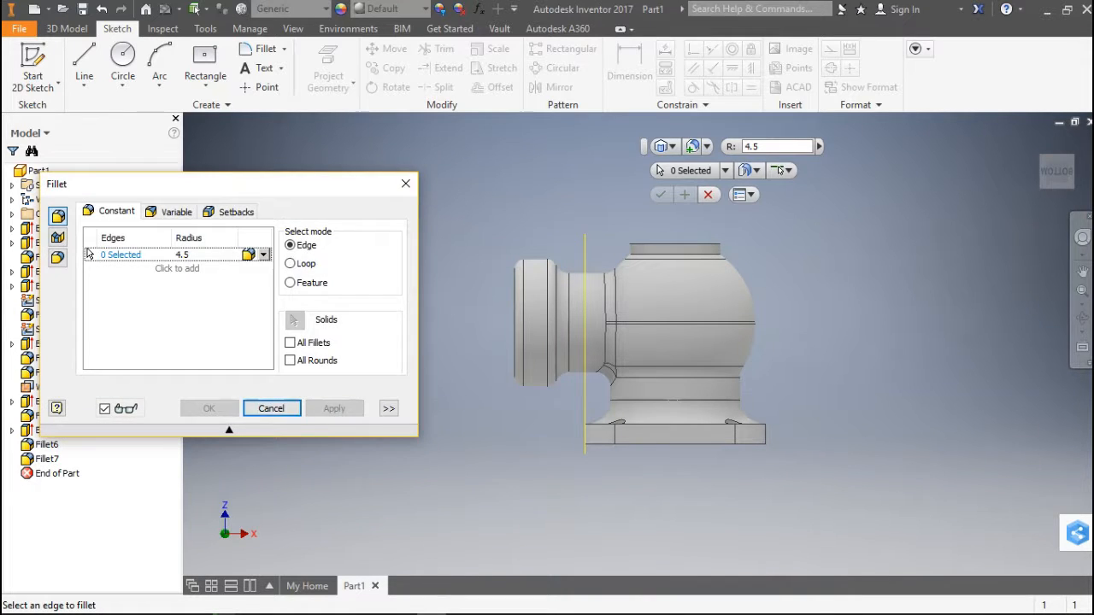
key("Escape")
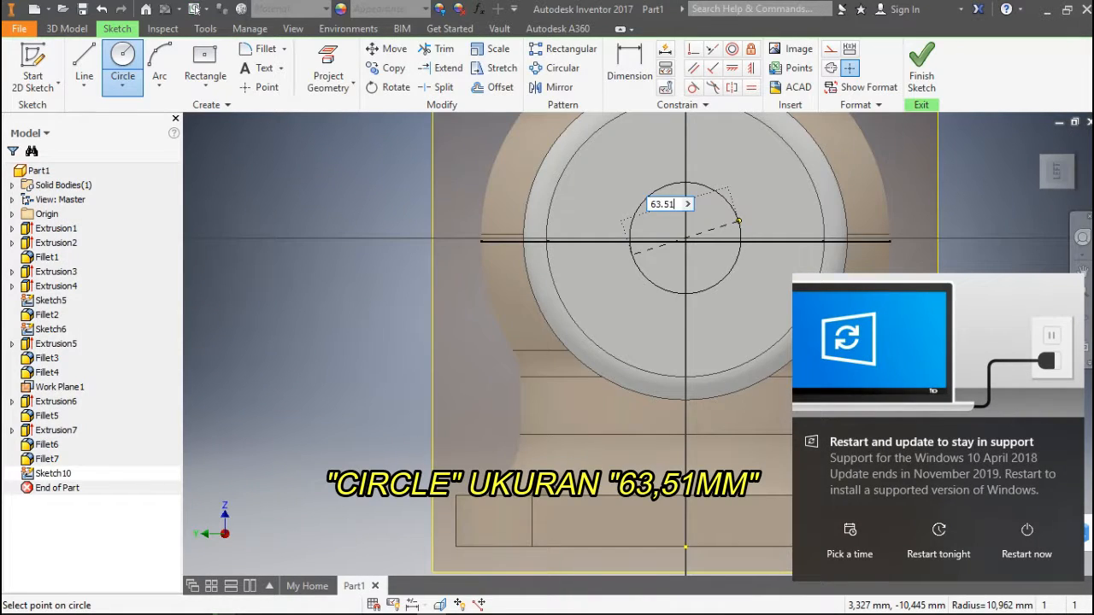
Draw a 63.51 mm diameter circle on the collar's end face and inscribe a concentric six-sided polygon in it
key("Return")
scroll(684, 240, "down", 5)
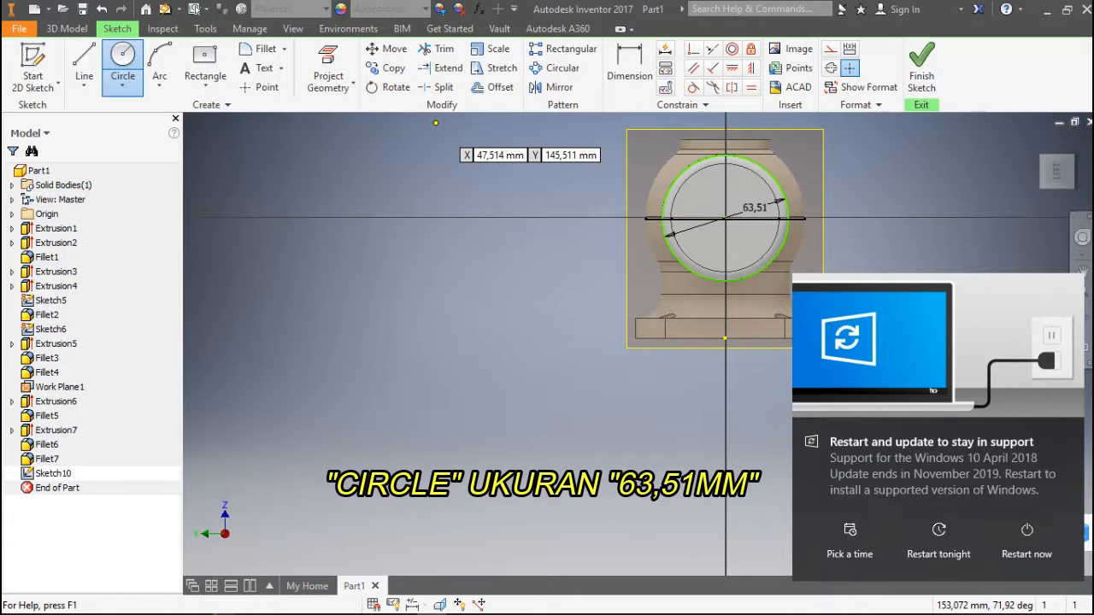
left_click(205, 86)
left_click(209, 409)
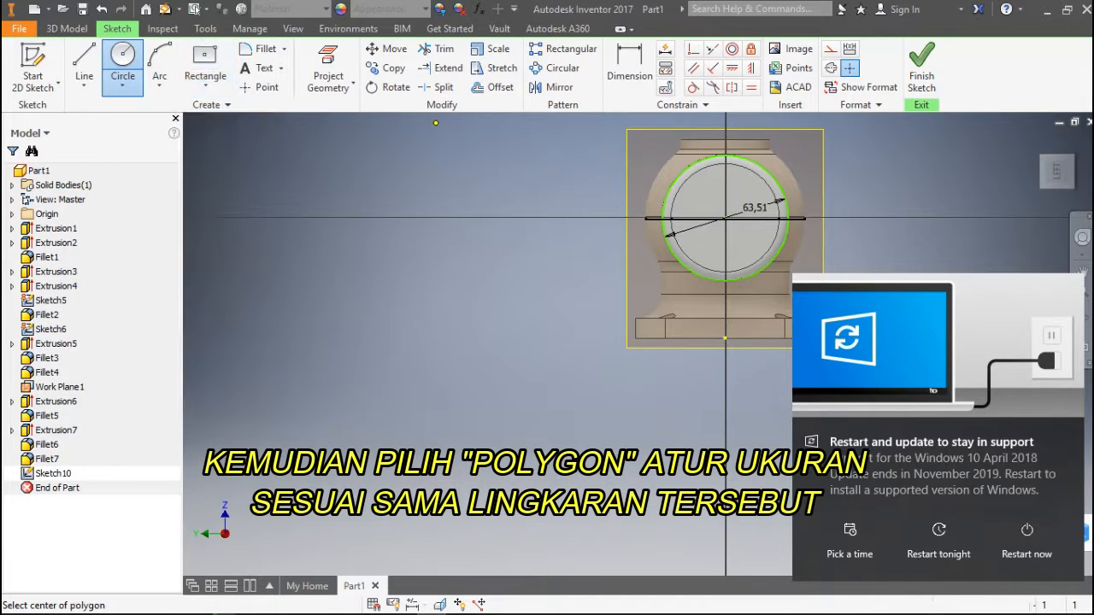
scroll(731, 218, "up", 5)
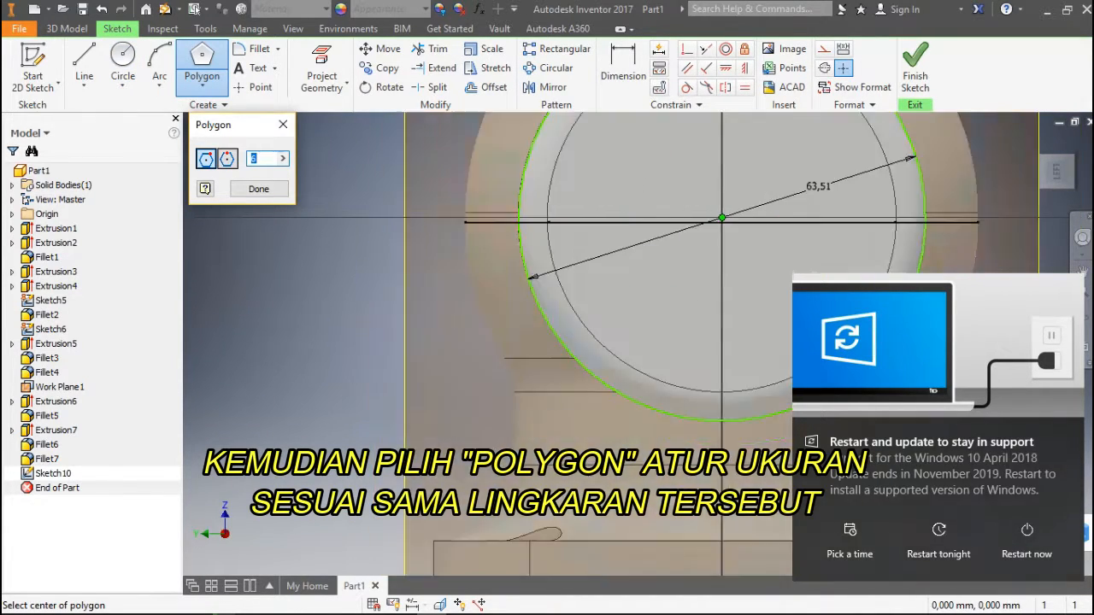
left_click(715, 217)
scroll(717, 216, "down", 5)
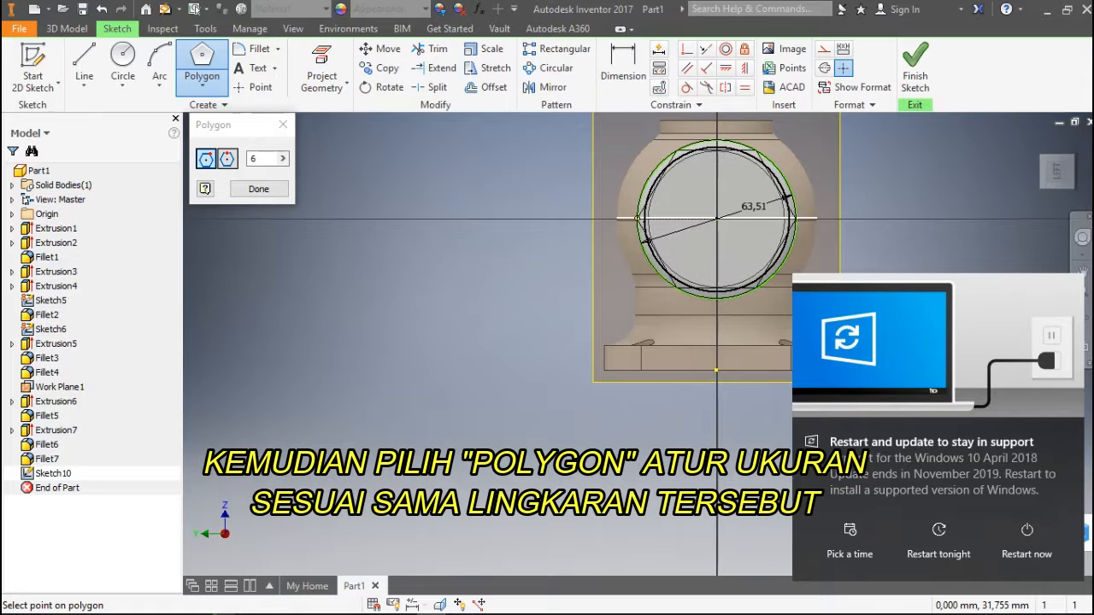
scroll(639, 218, "down", 3)
scroll(639, 218, "up", 8)
left_click(645, 226)
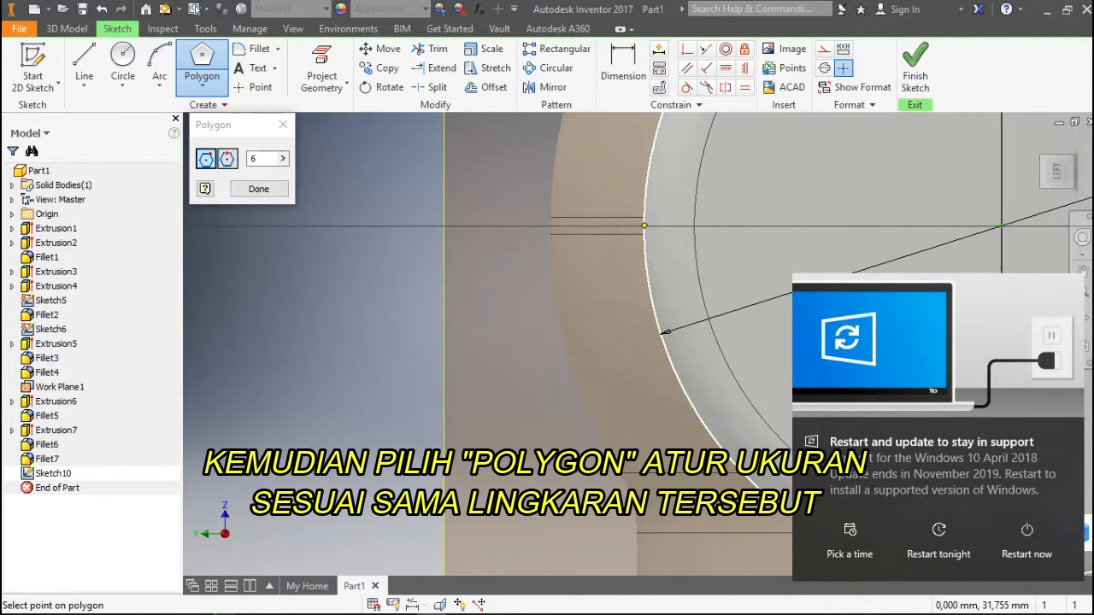
scroll(705, 224, "down", 8)
scroll(752, 196, "up", 5)
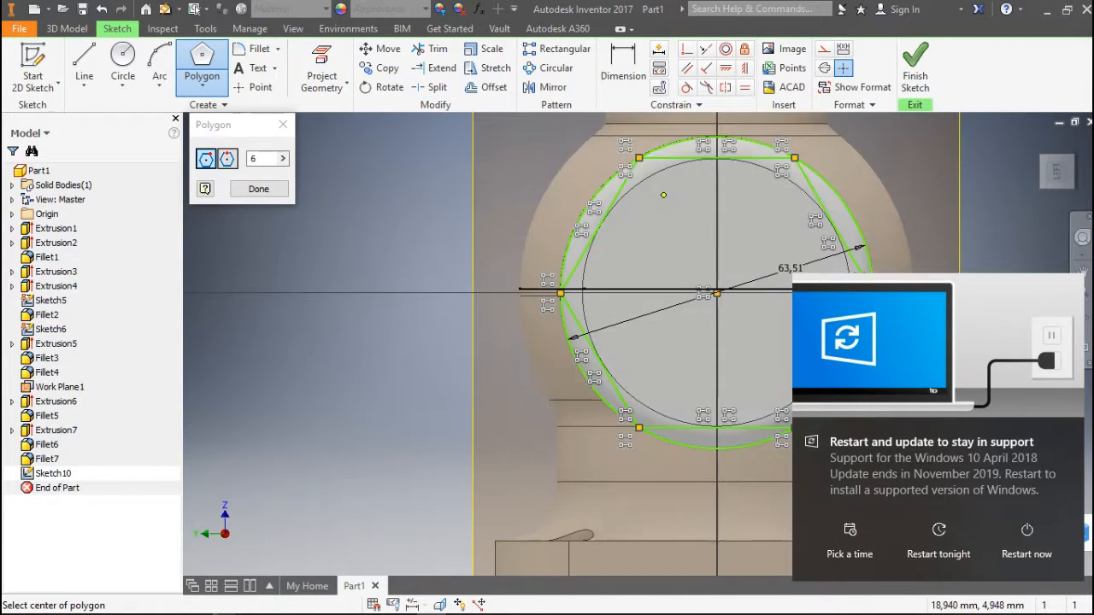
Extrude the regions between the hexagon and the 63.51 mm circle as a 20 mm cut into the collar
middle_click_drag(679, 197, 631, 274)
scroll(631, 273, "down", 3)
key("e")
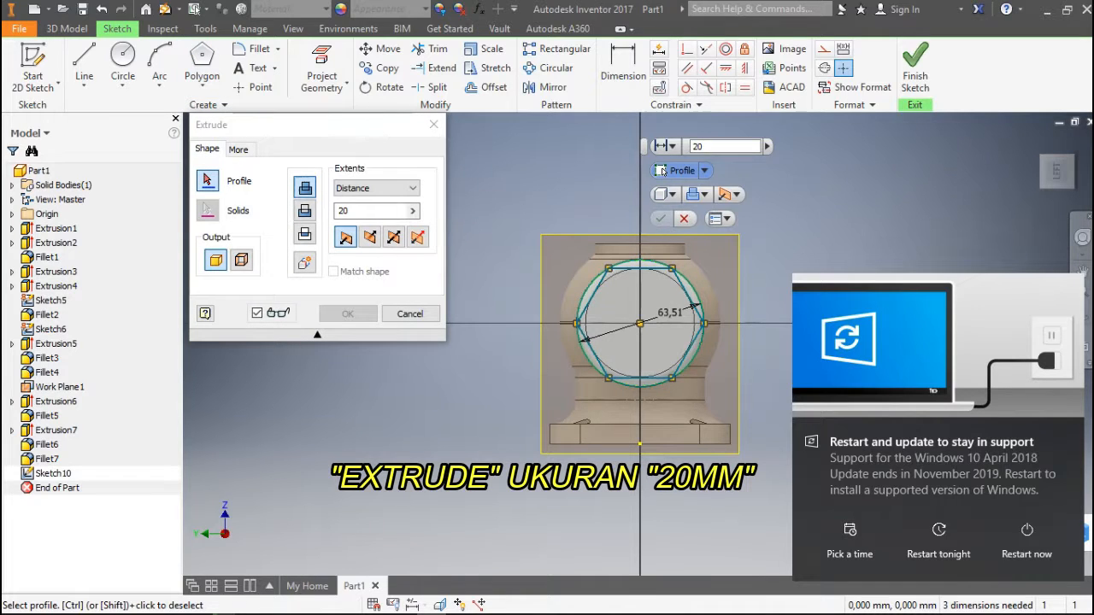
left_click(664, 356)
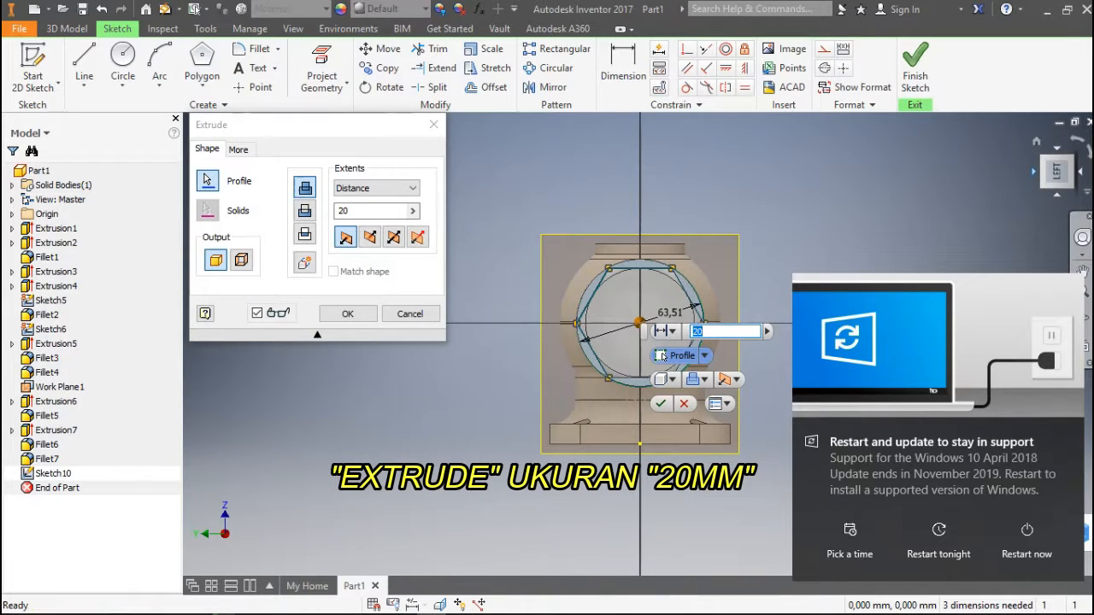
left_click(1034, 171)
left_click(304, 211)
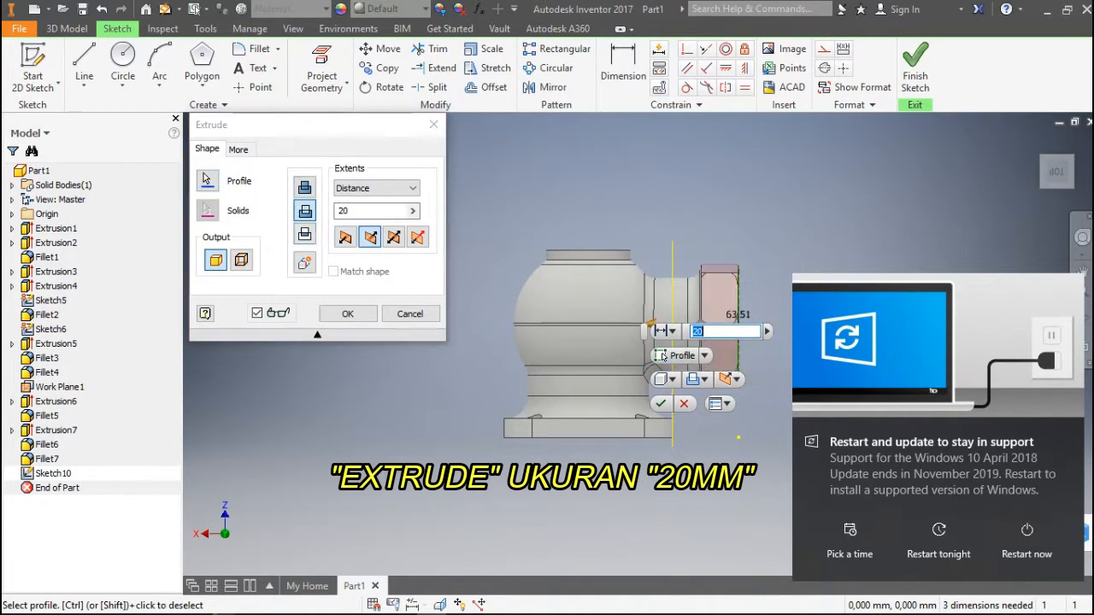
left_click(348, 314)
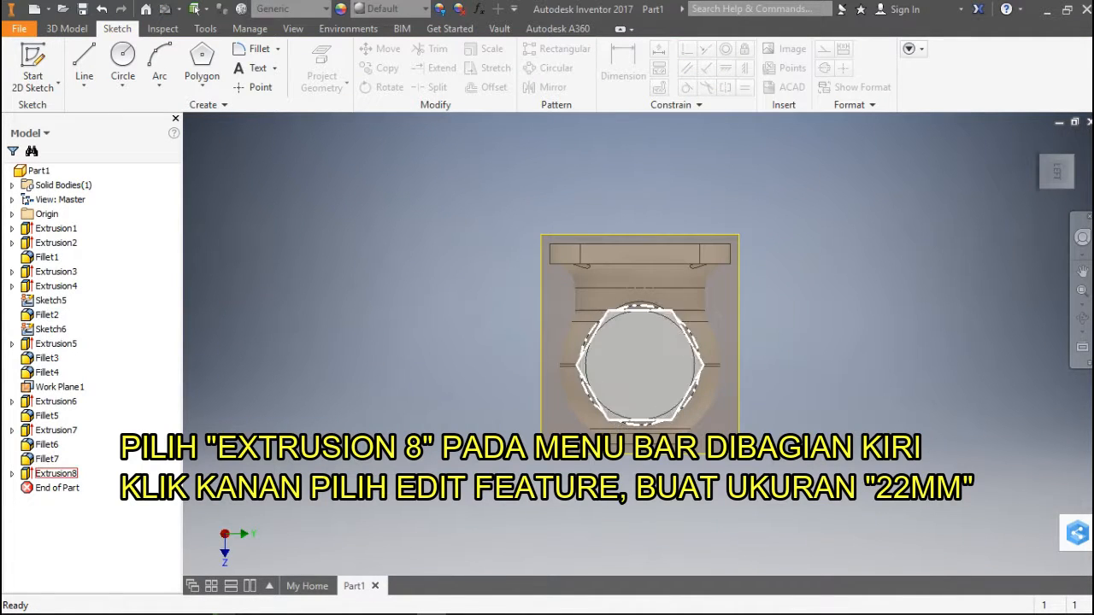
Edit the collar's hexagonal cut extrusion and set its distance to 22 mm
left_click(53, 474)
right_click(53, 474)
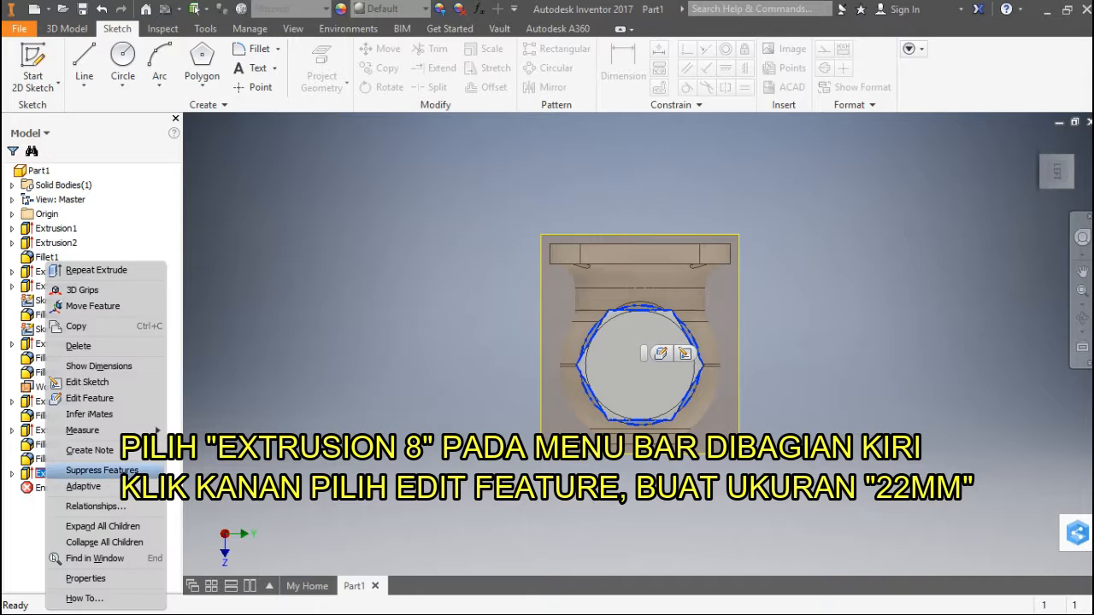
left_click(89, 399)
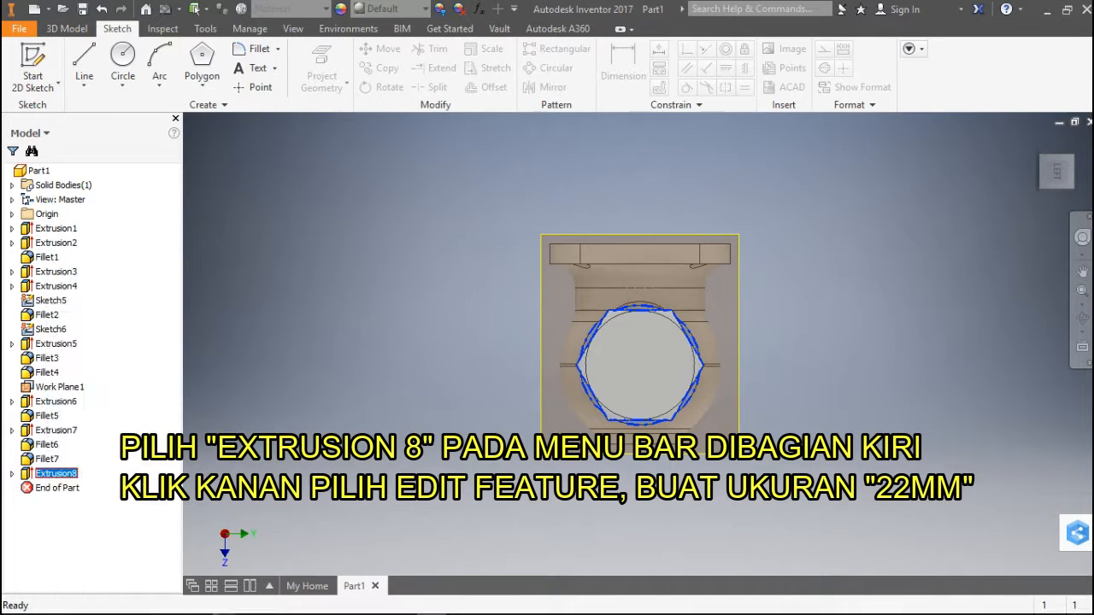
left_click(342, 210)
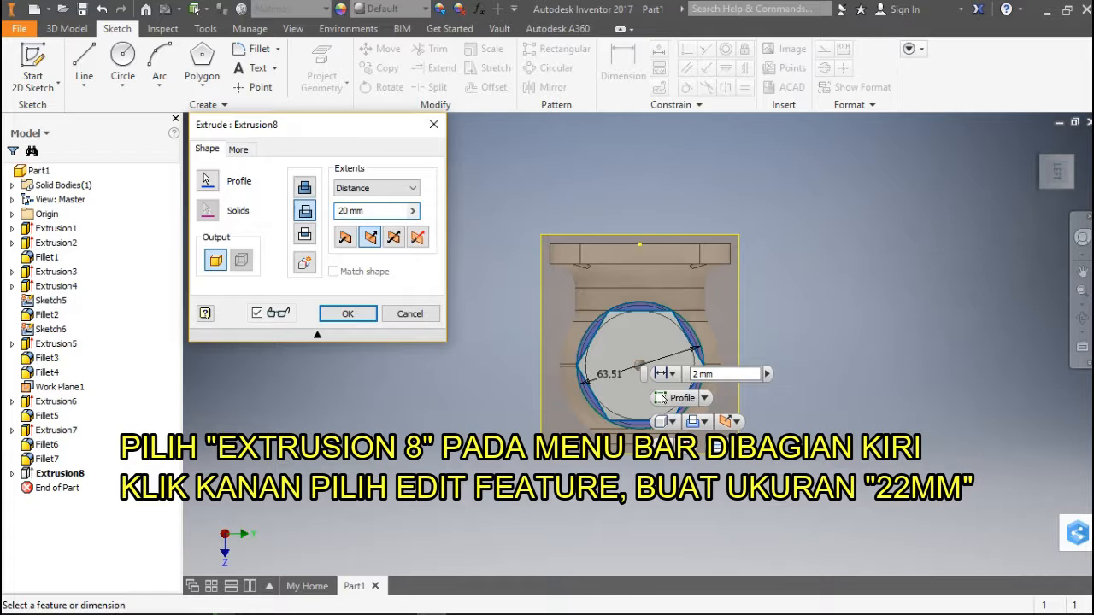
left_click(348, 314)
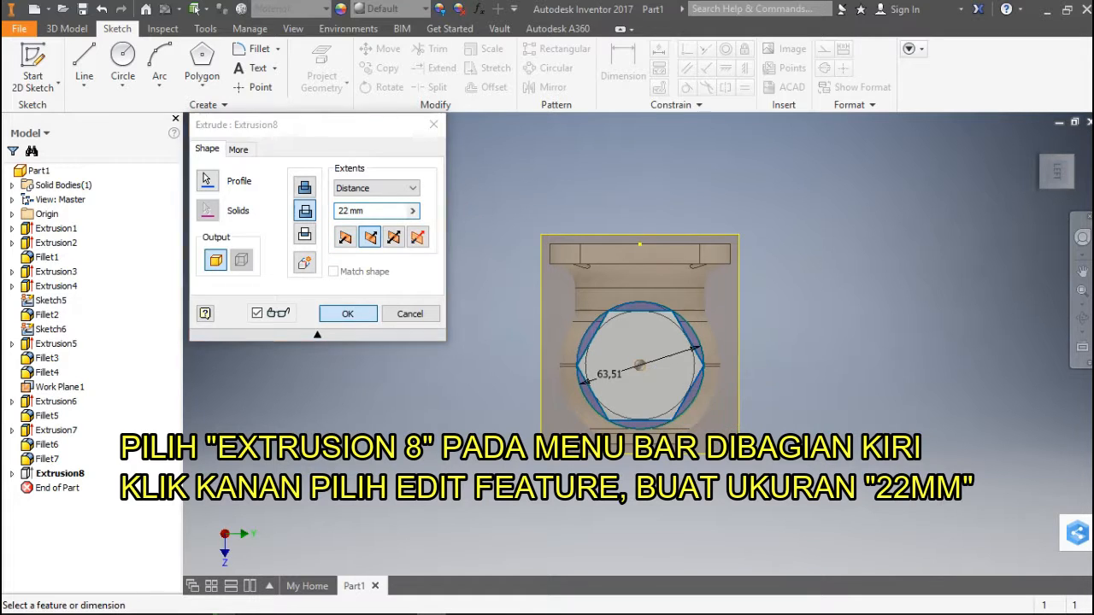
Start a sketch on the new work plane opposite the side branch and draw a short line joining the ends of the body's two middle edges
left_click(1034, 172)
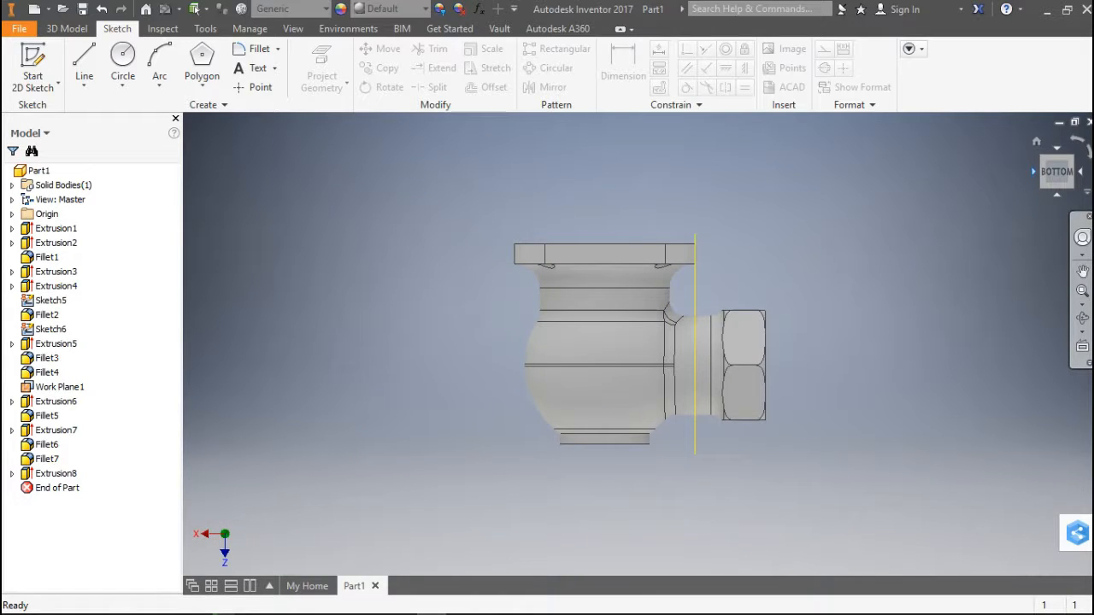
left_click(1033, 172)
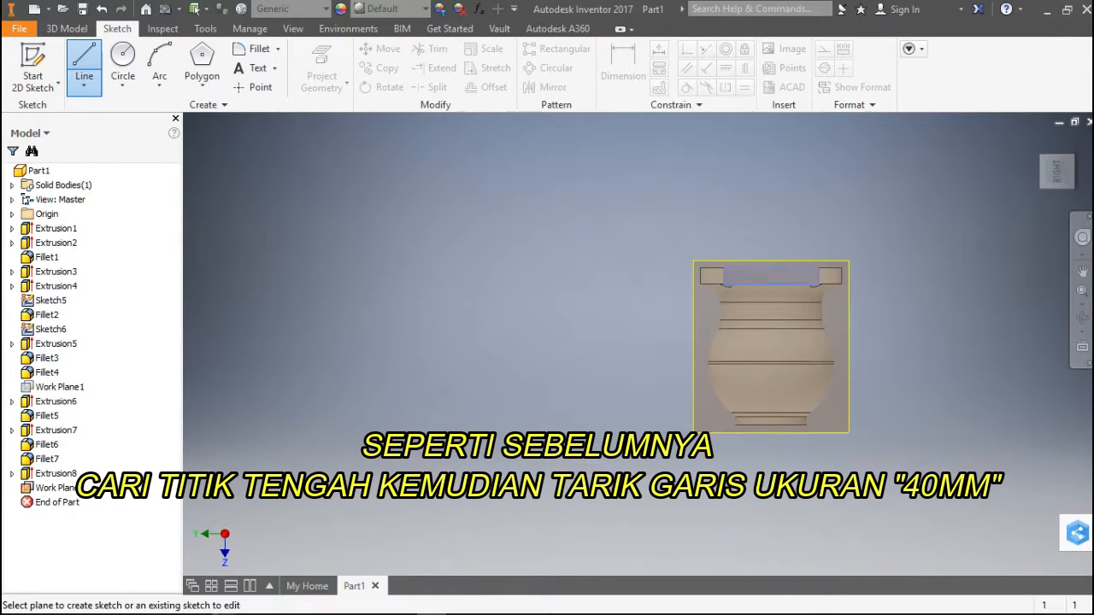
left_click(762, 342)
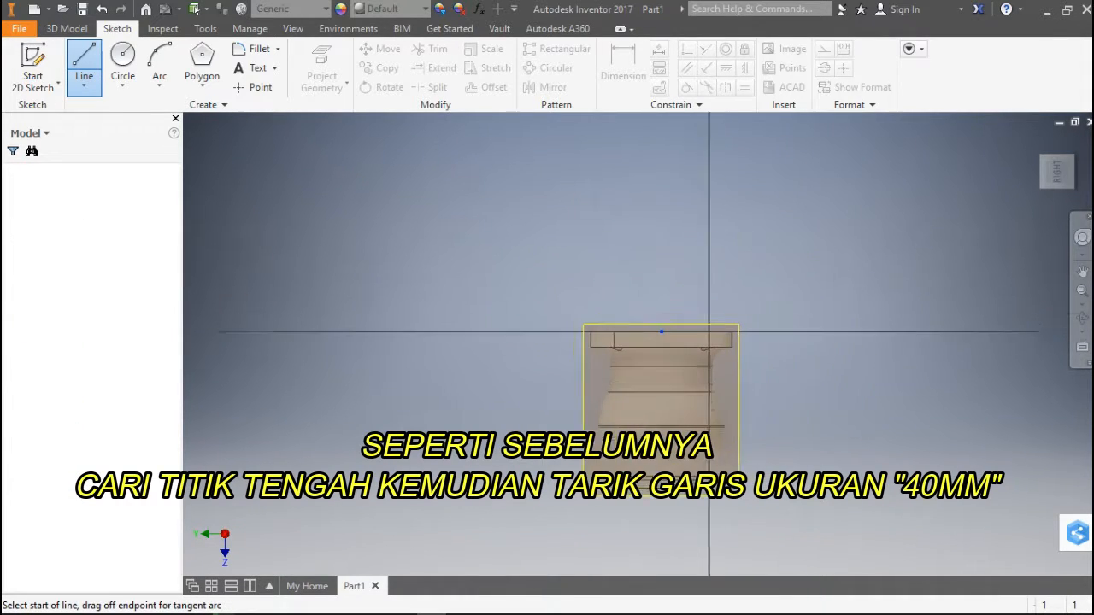
scroll(580, 437, "down", 6)
scroll(737, 309, "down", 6)
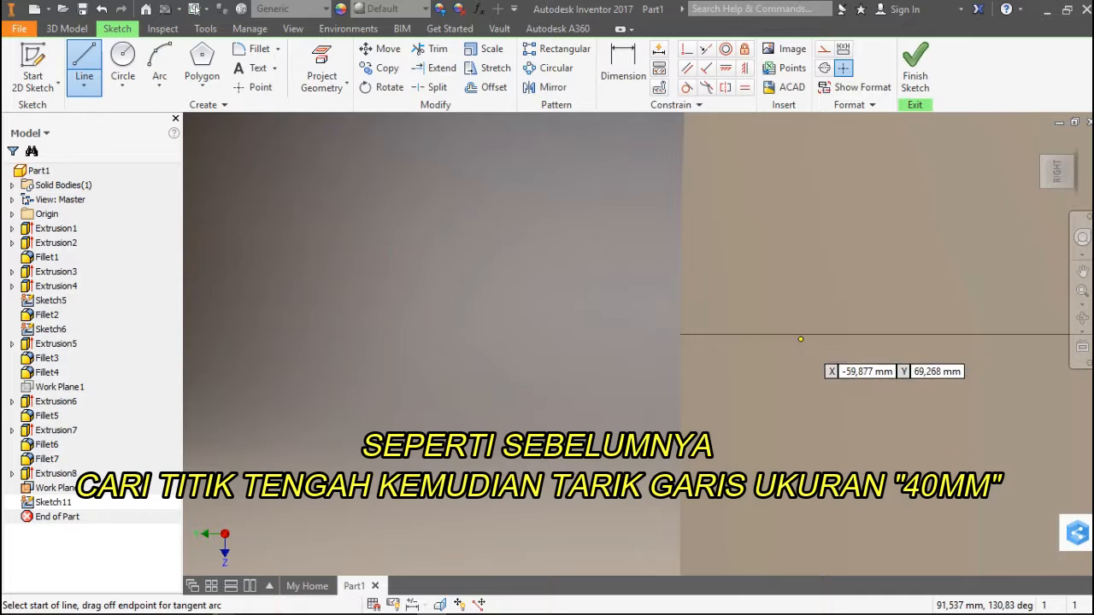
scroll(710, 368, "up", 5)
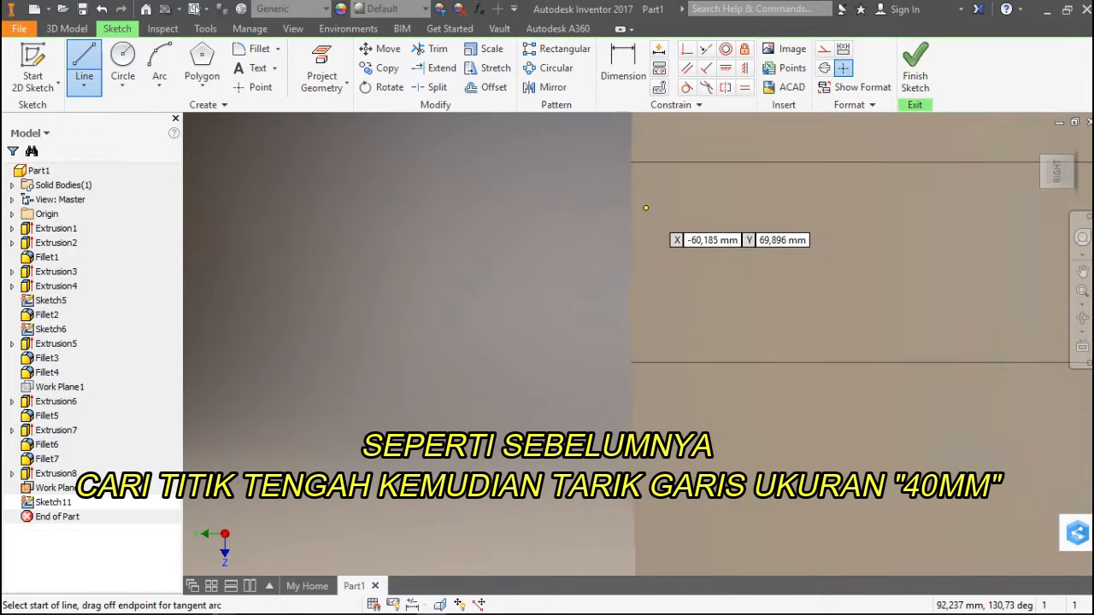
left_click(633, 162)
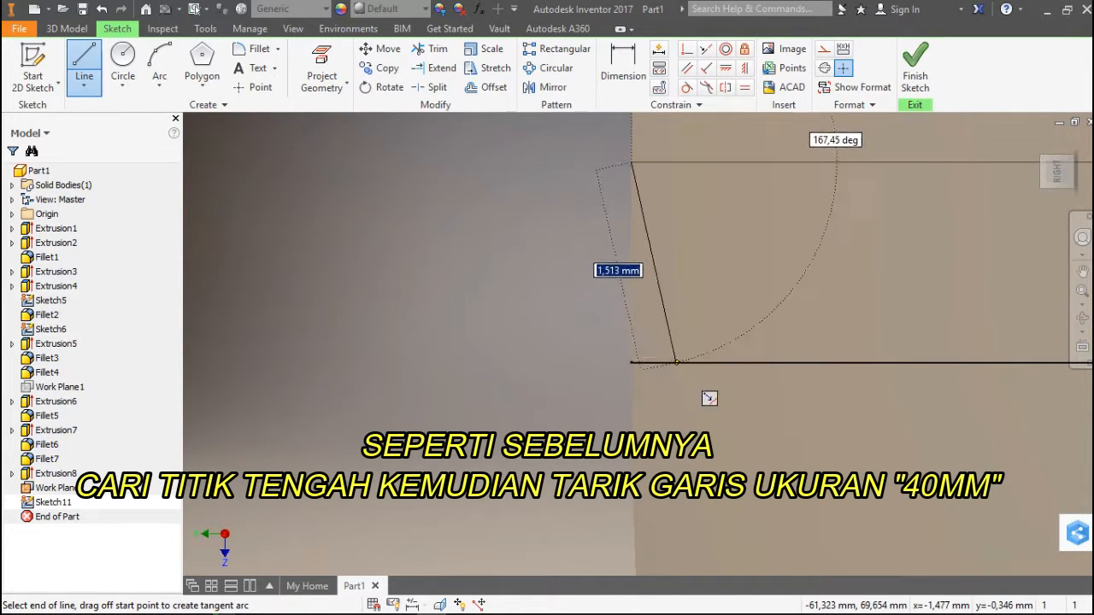
left_click(632, 363)
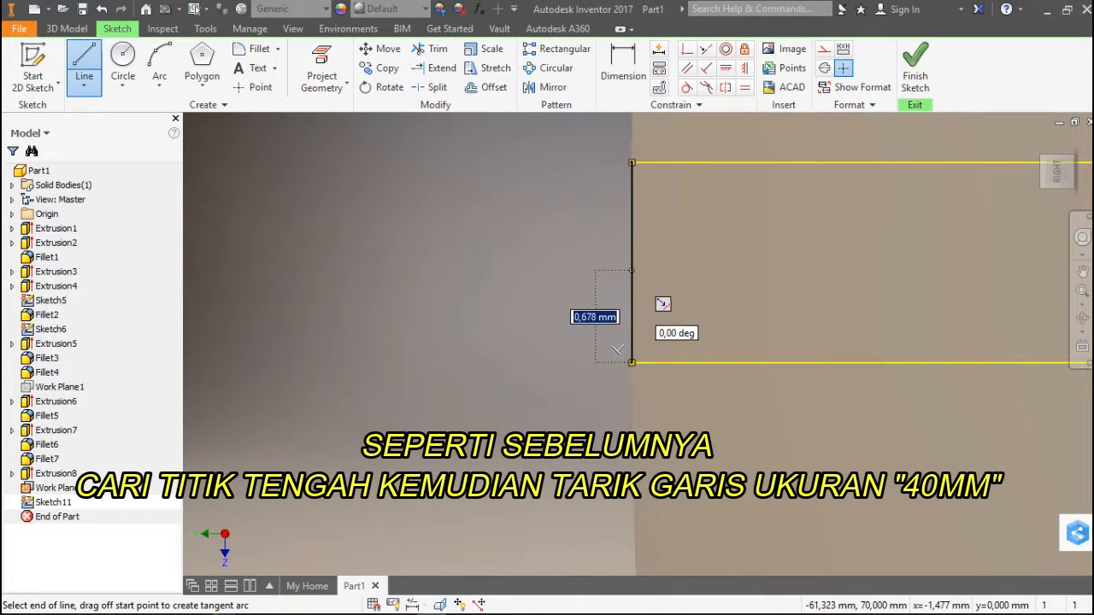
key("Escape")
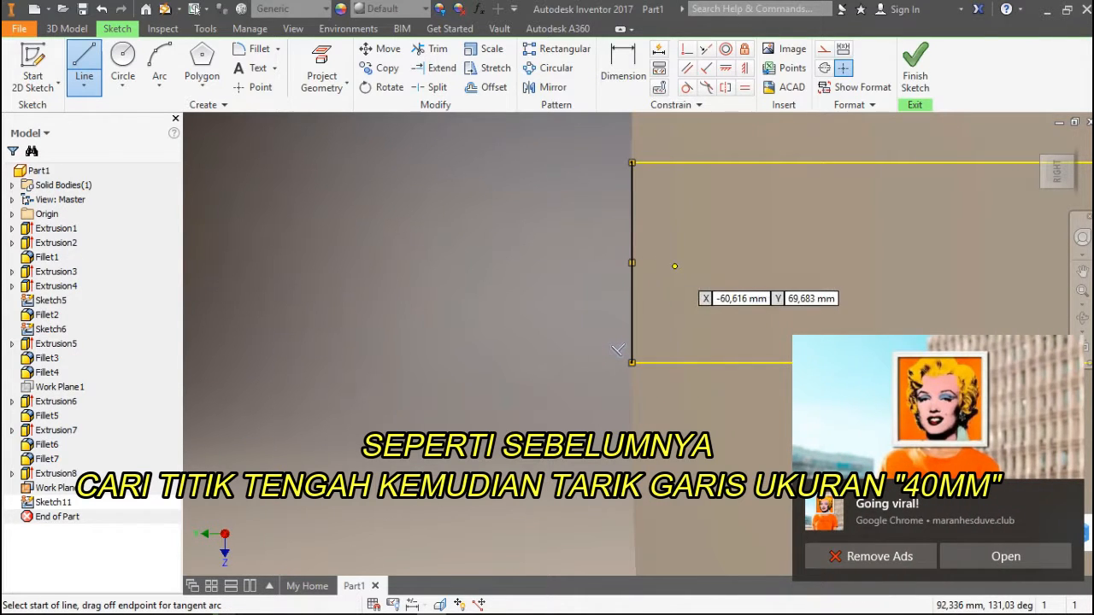
Draw a 40 mm line from the short line's midpoint, perpendicular to it, toward the body's centre
left_click(632, 262)
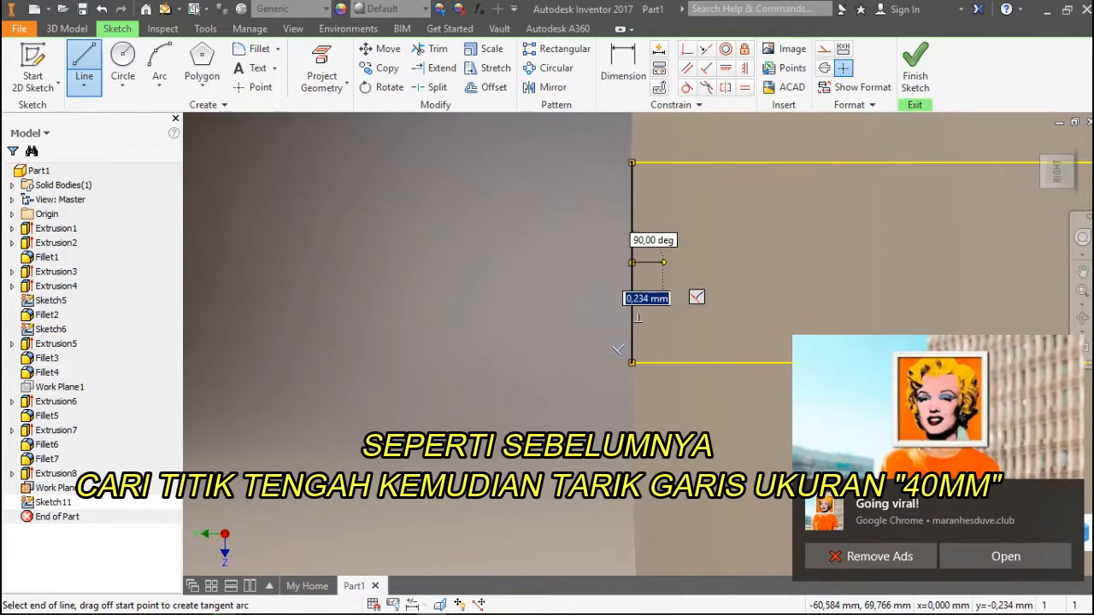
type("40")
key("Return")
scroll(661, 245, "down", 15)
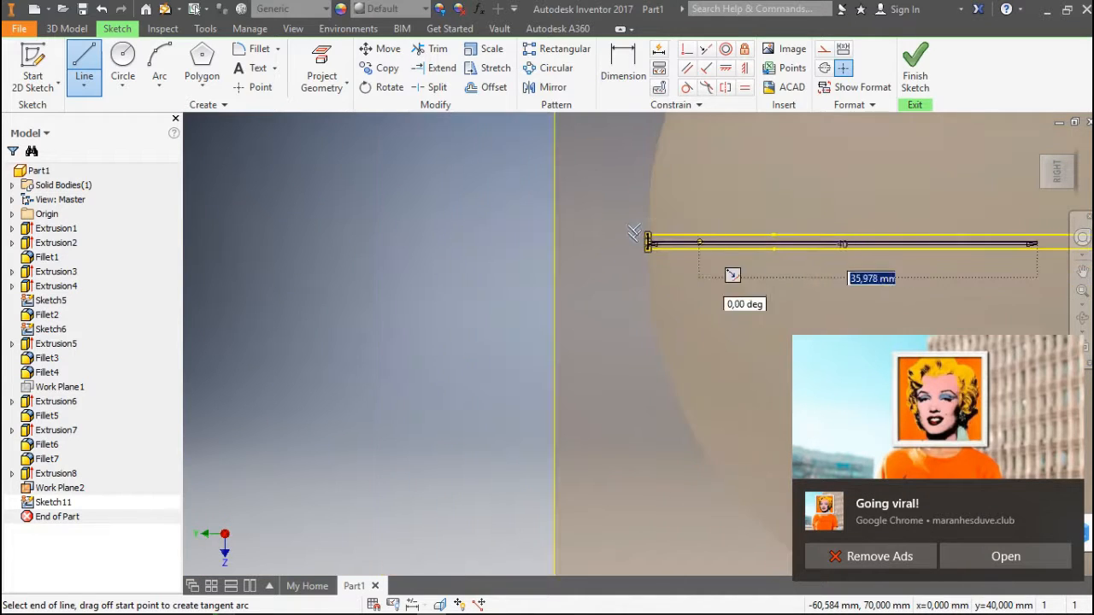
scroll(896, 232, "up", 6)
scroll(851, 195, "up", 6)
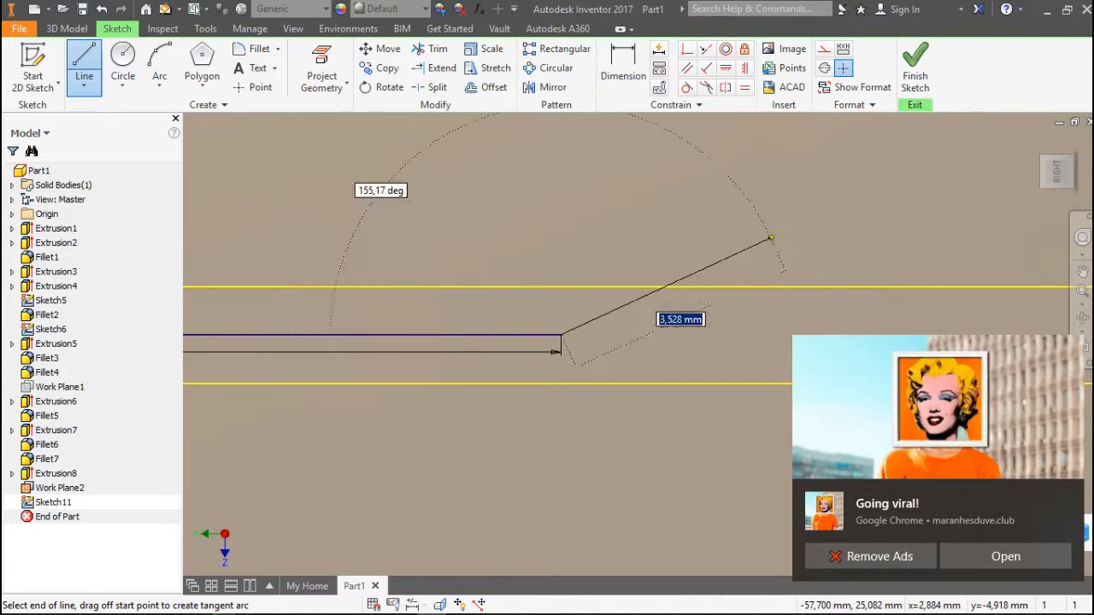
key("Escape")
Draw a 41.59 mm diameter circle centred on the inner end of the 40 mm line
left_click(122, 68)
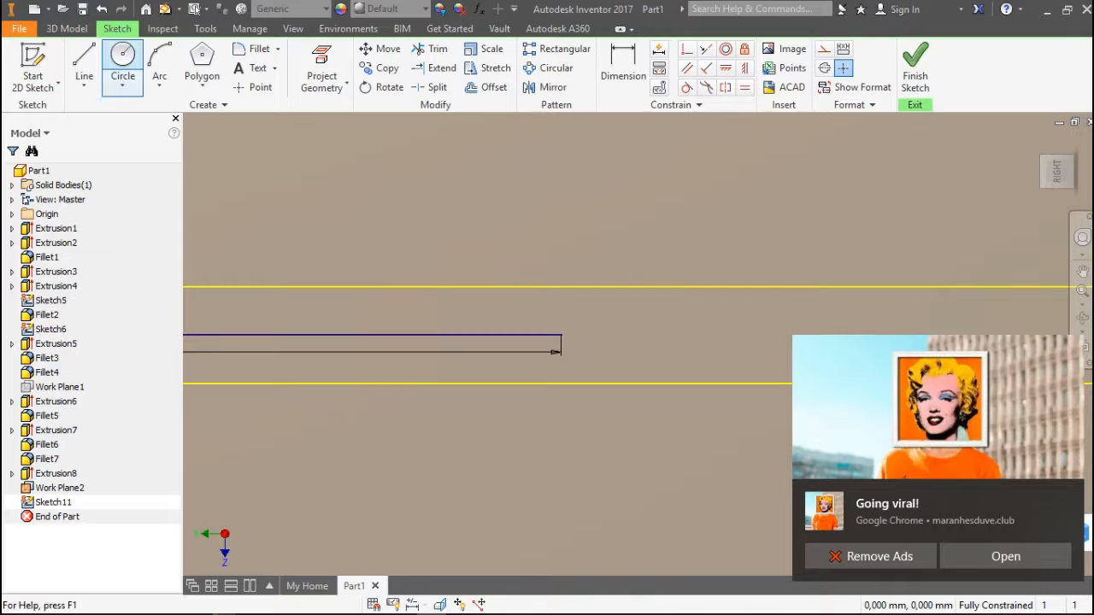
left_click(561, 335)
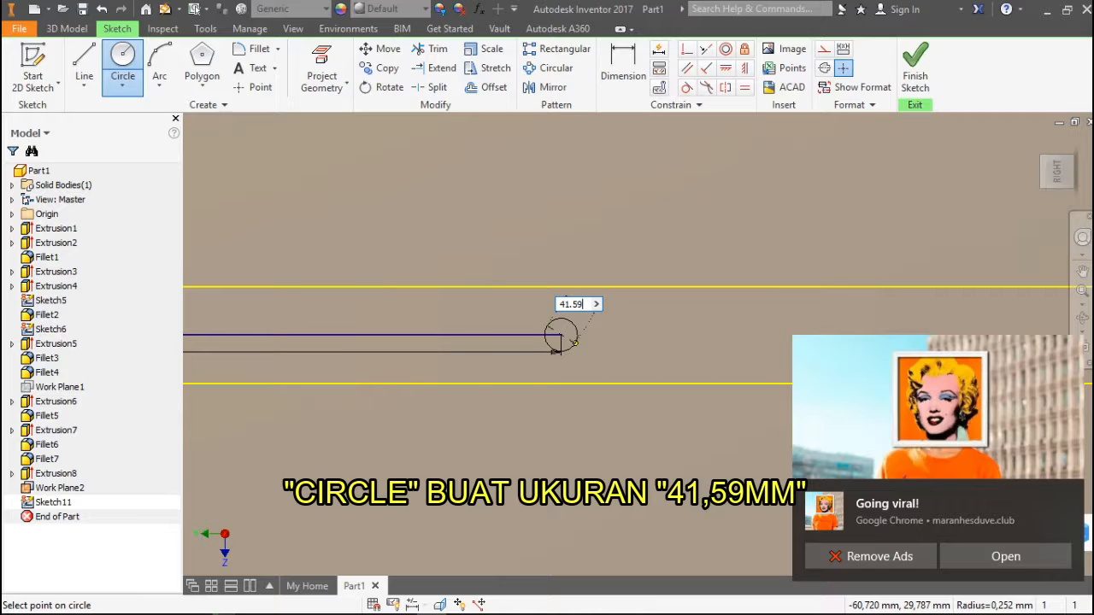
scroll(571, 344, "up", 3)
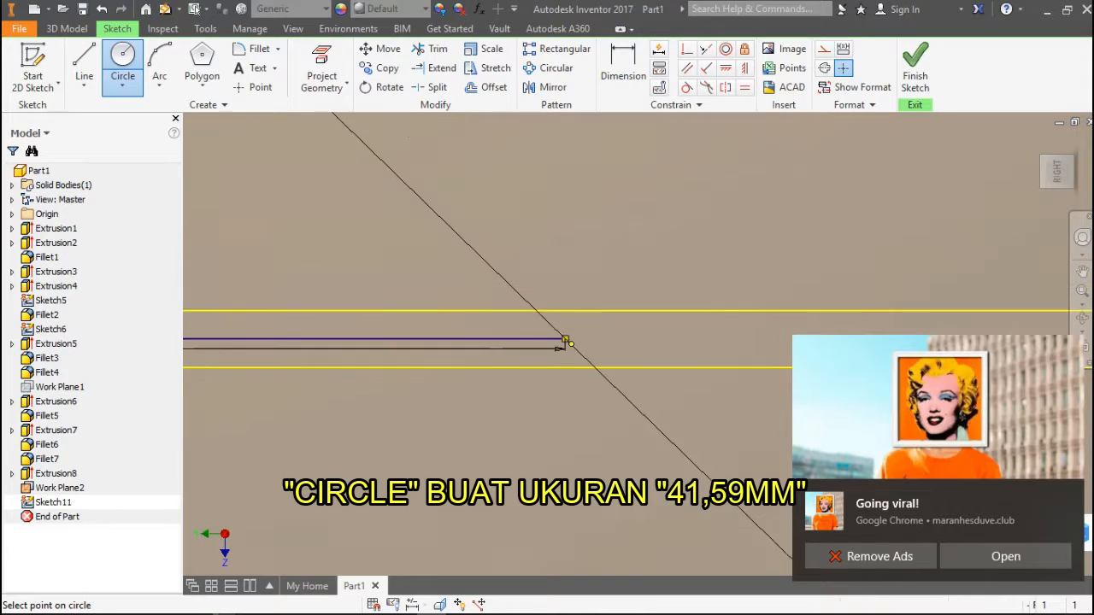
scroll(571, 344, "up", 8)
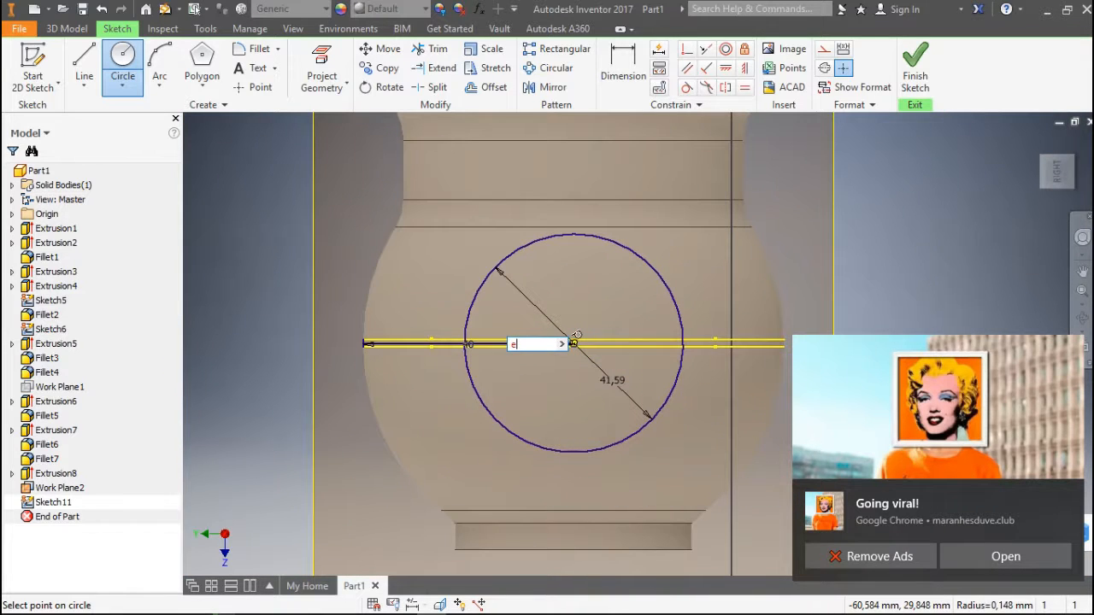
left_click(573, 341)
key("Escape")
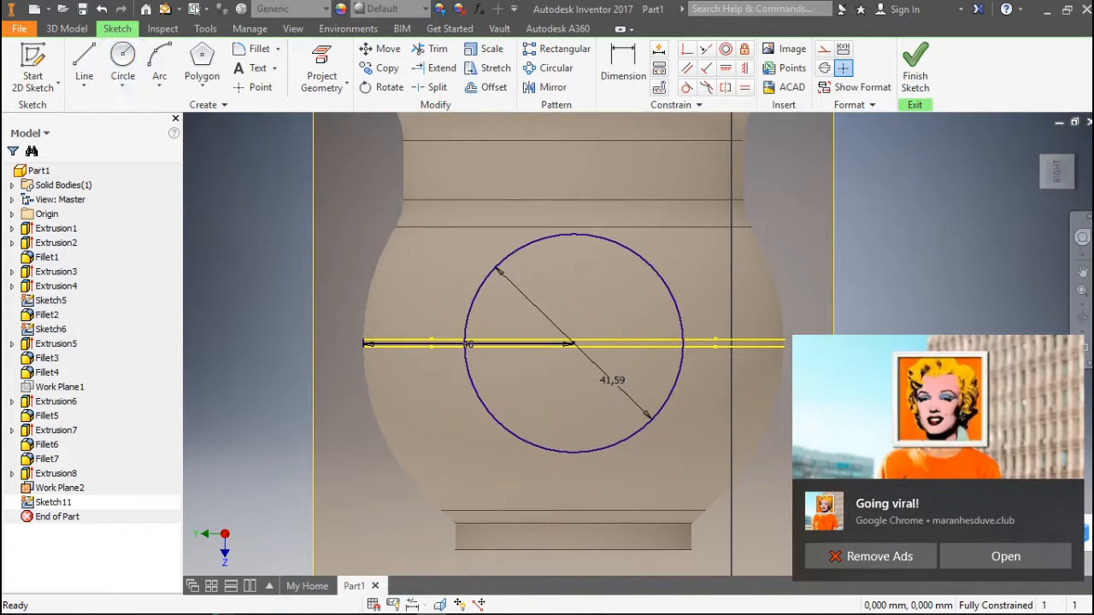
Extrude the 41.59 mm circle asymmetrically, 15.125 mm outward and 14.9 mm inward, and fillet its junction with the body at 7 mm
key("e")
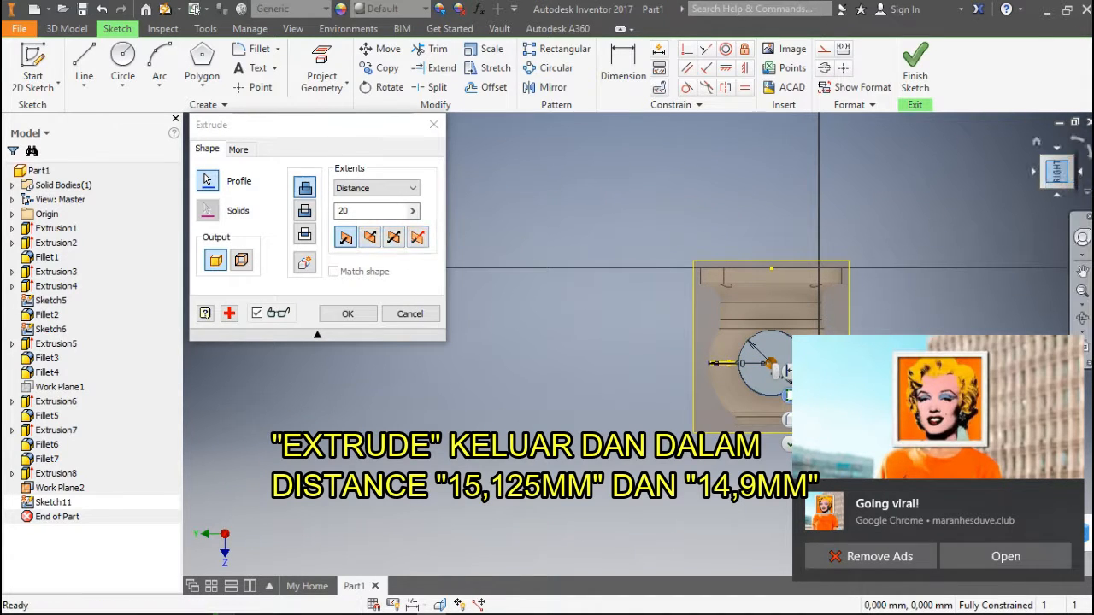
left_click(1032, 172)
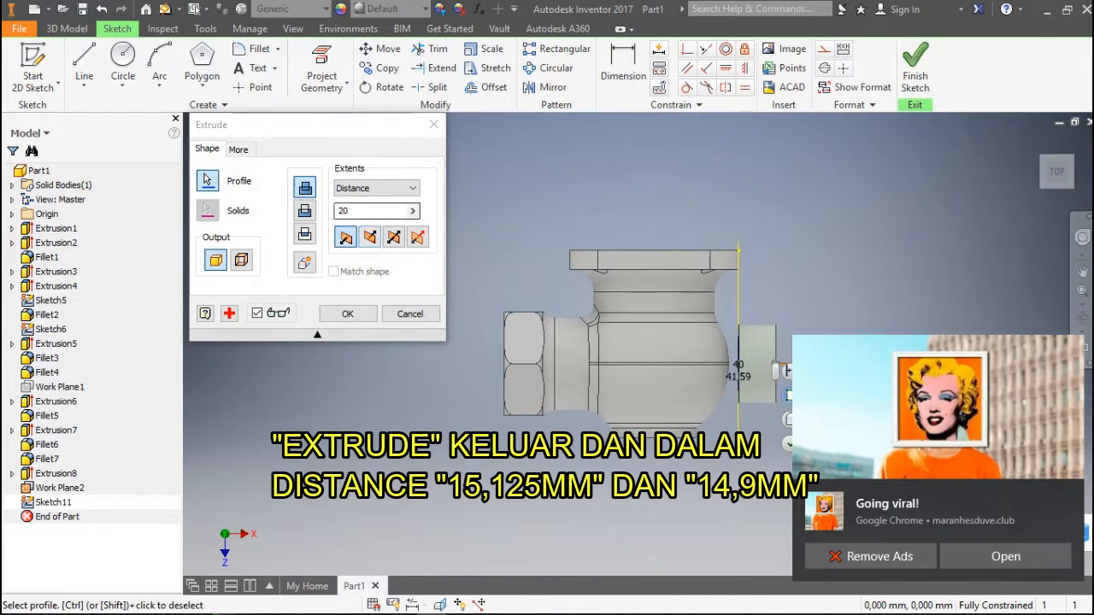
left_click(417, 236)
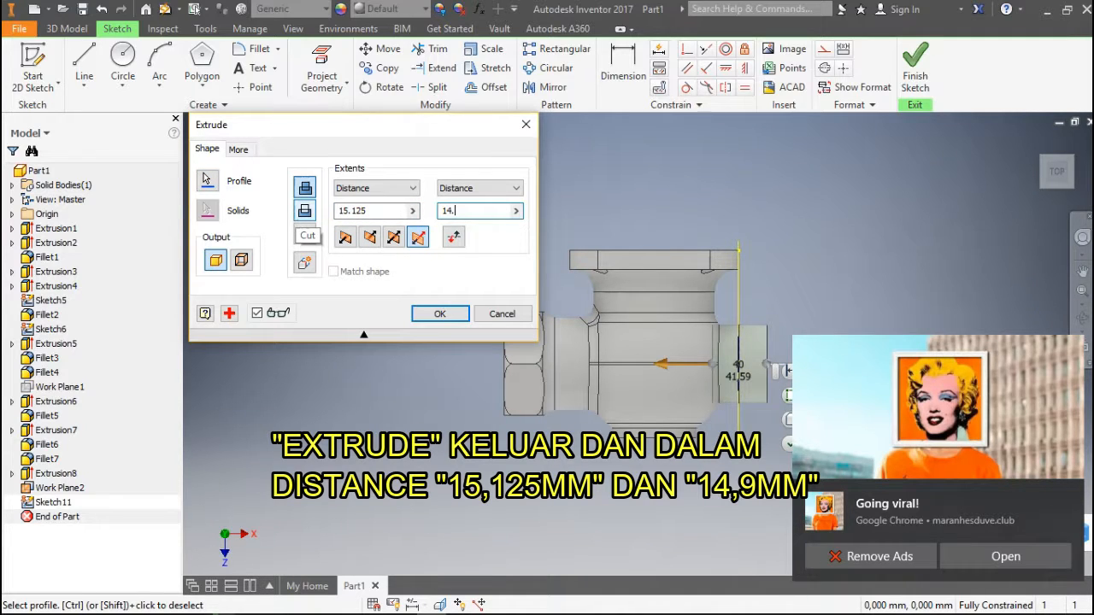
left_click(440, 314)
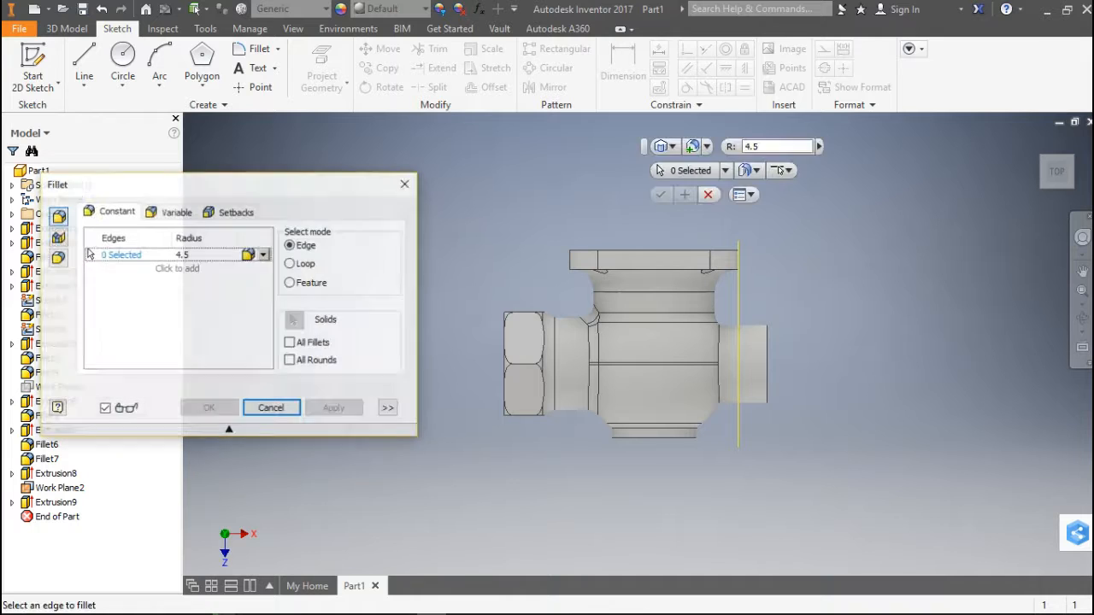
type("7")
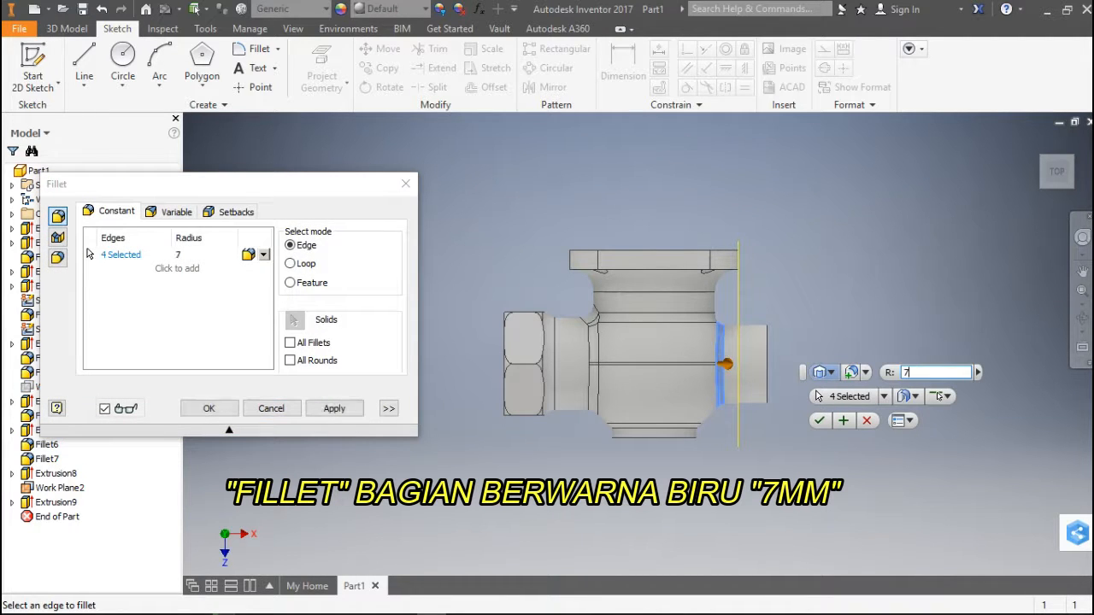
key("Return")
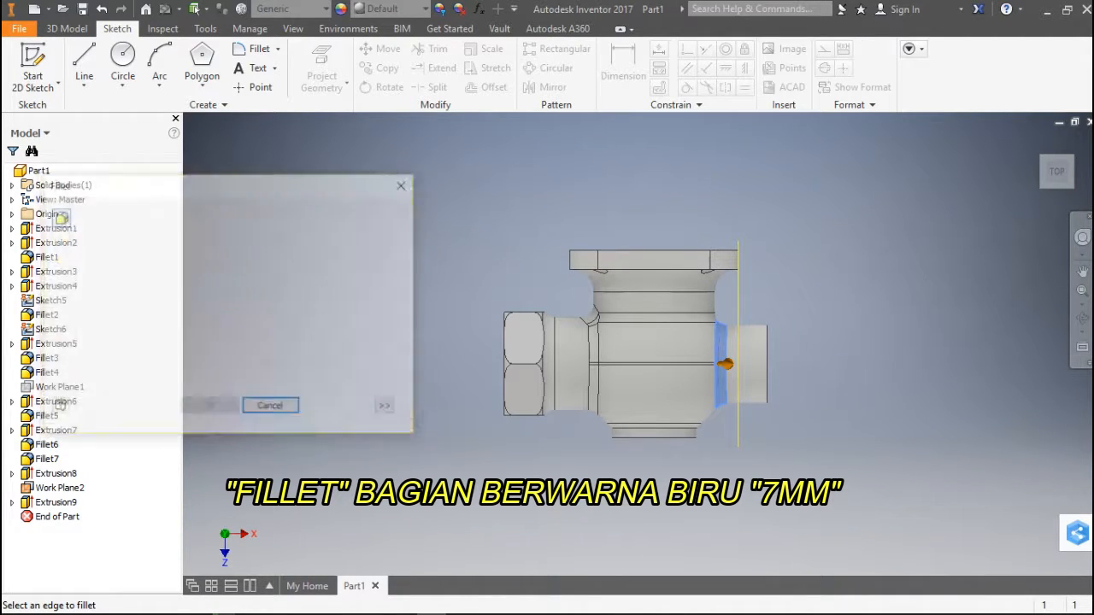
Sketch a concentric 63.51 mm circle on the new branch's end face and extrude it outward 20 mm as a collar
left_click(1081, 172)
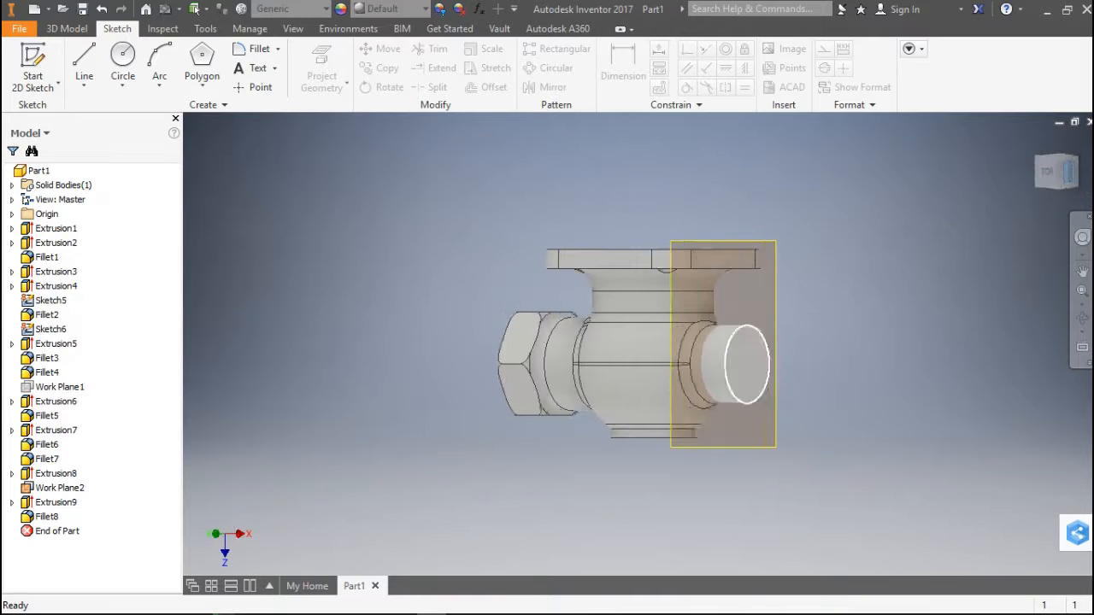
left_click(637, 369)
left_click(713, 357)
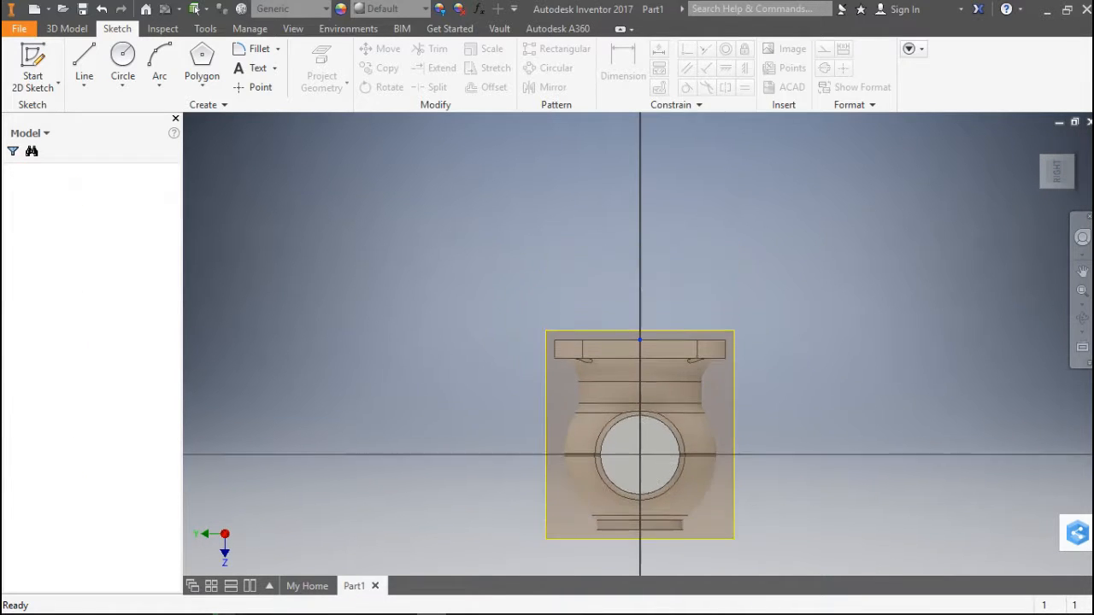
left_click(122, 65)
left_click(639, 460)
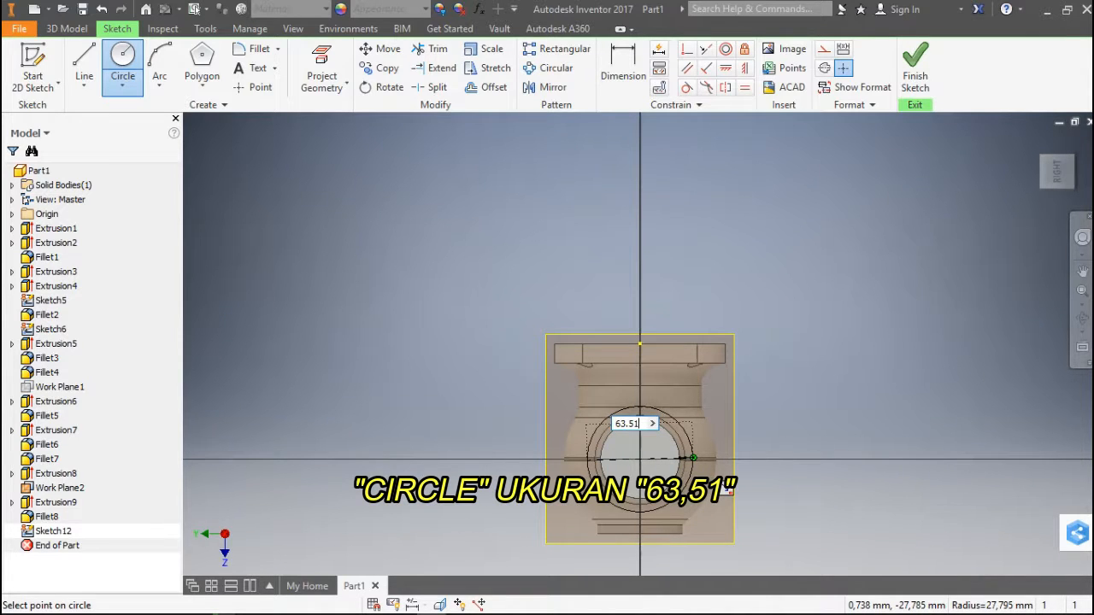
key("Return")
key("e")
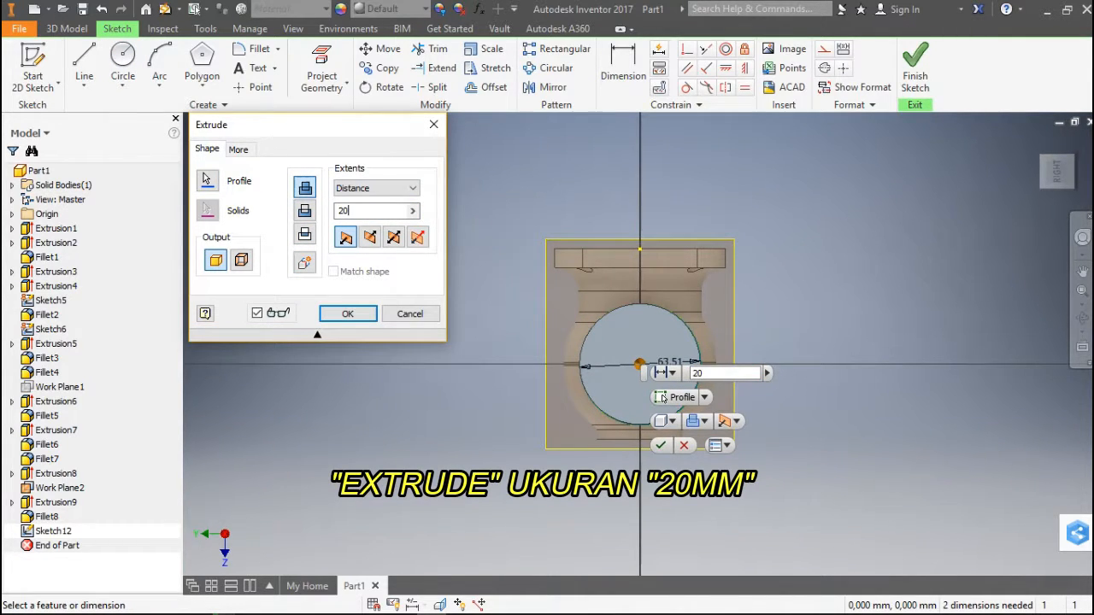
key("Return")
Fillet the front and back outer edges of the new cylindrical collar with a 4.5 mm radius
key("f")
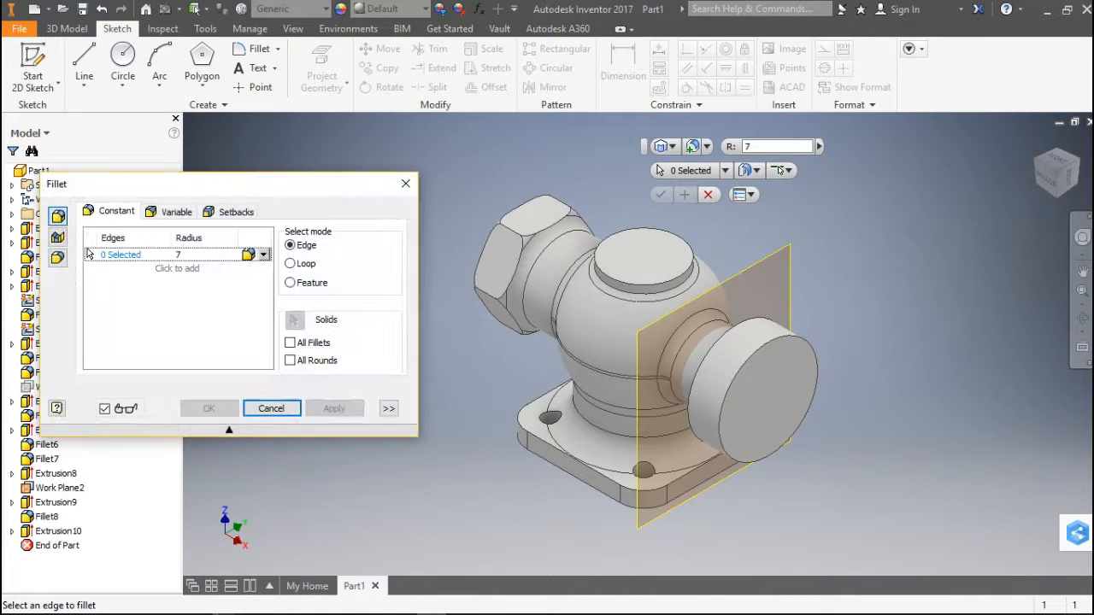
left_click(720, 421)
left_click(690, 400)
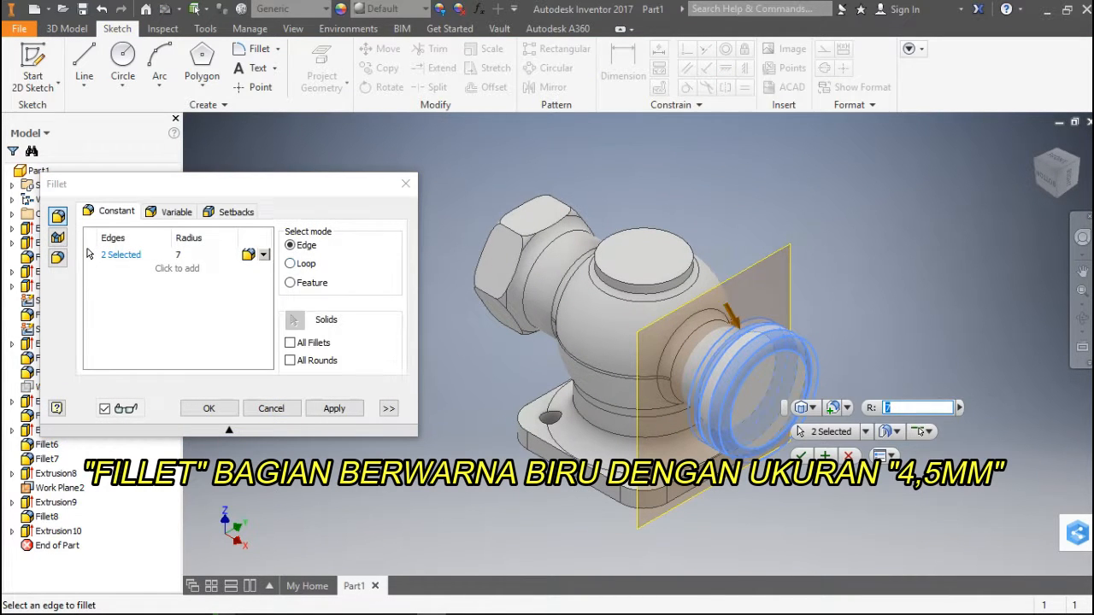
left_click(177, 254)
type("4.")
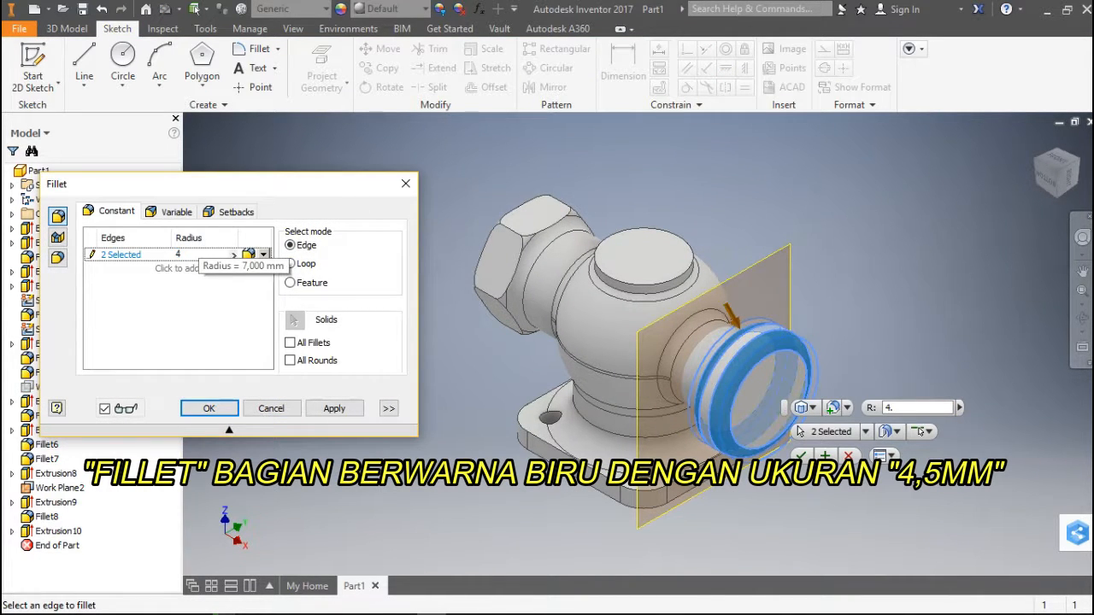
type("5")
key("Return")
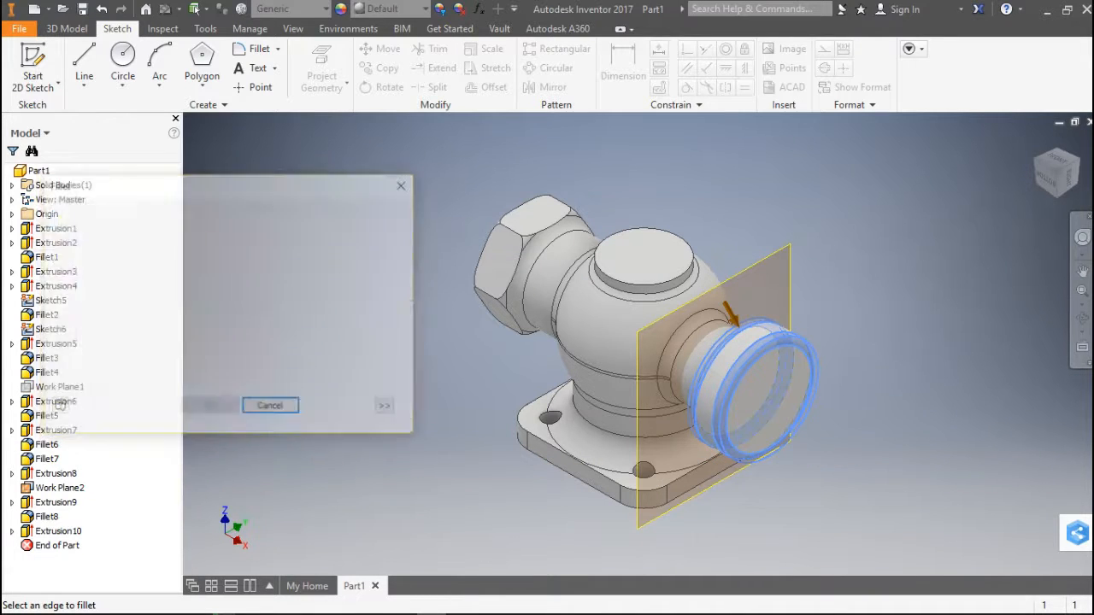
left_click(272, 408)
Fillet the inner edge where the second branch meets the back of its collar with a 7 mm radius
left_click(1046, 177)
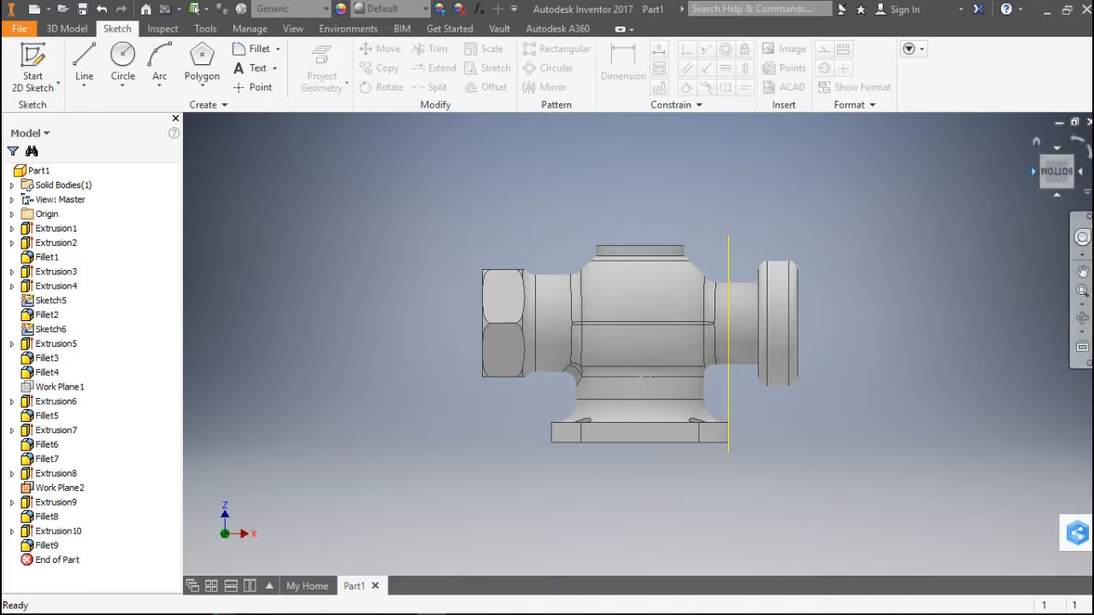
left_click(1043, 172)
key("f")
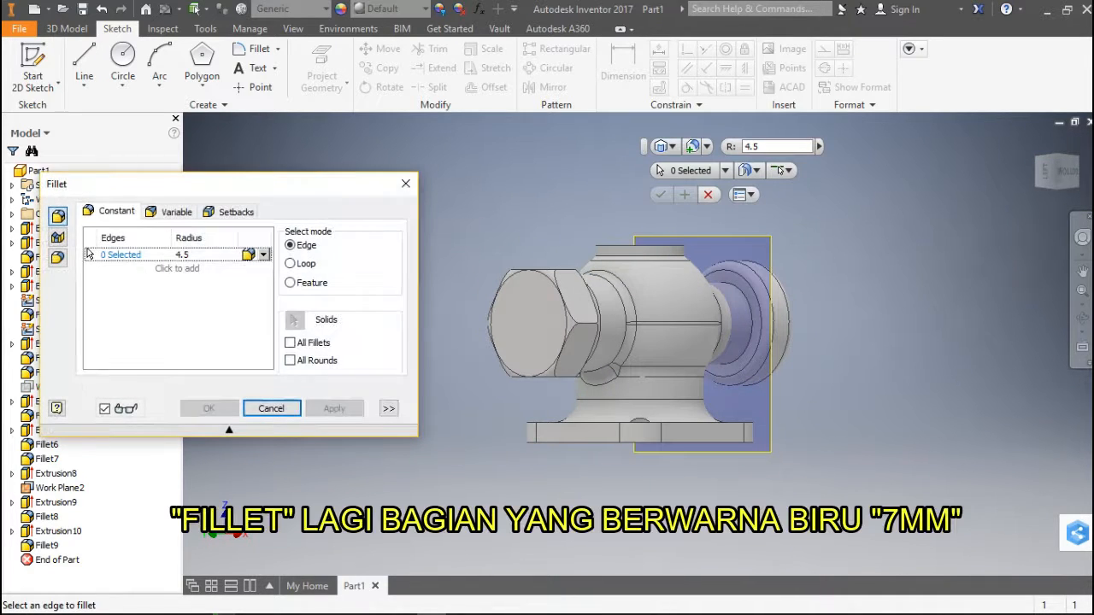
left_click(710, 263)
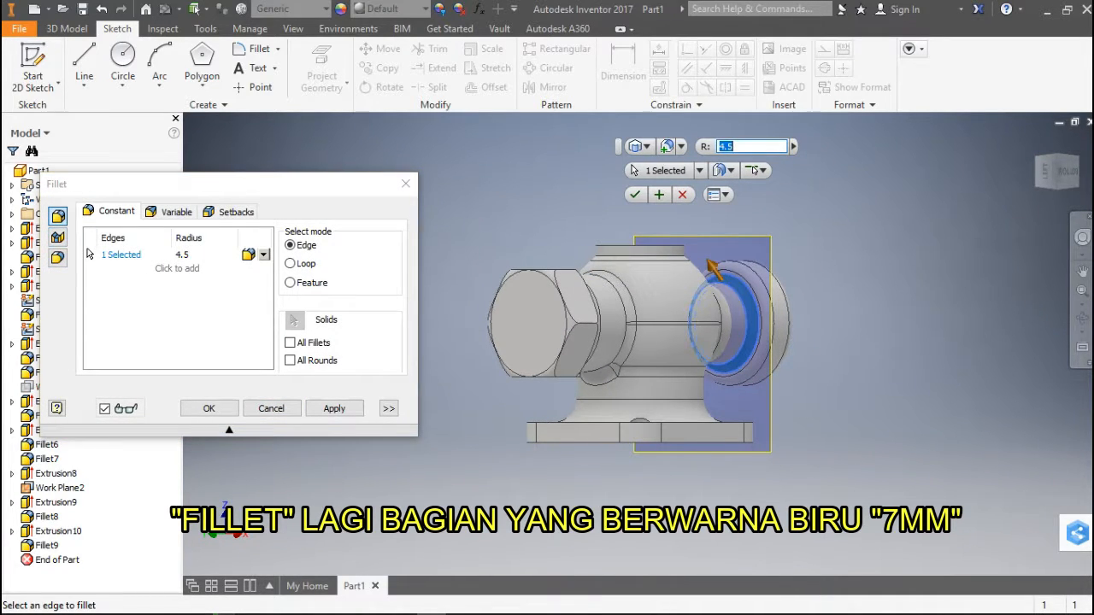
left_click(89, 254)
type("7")
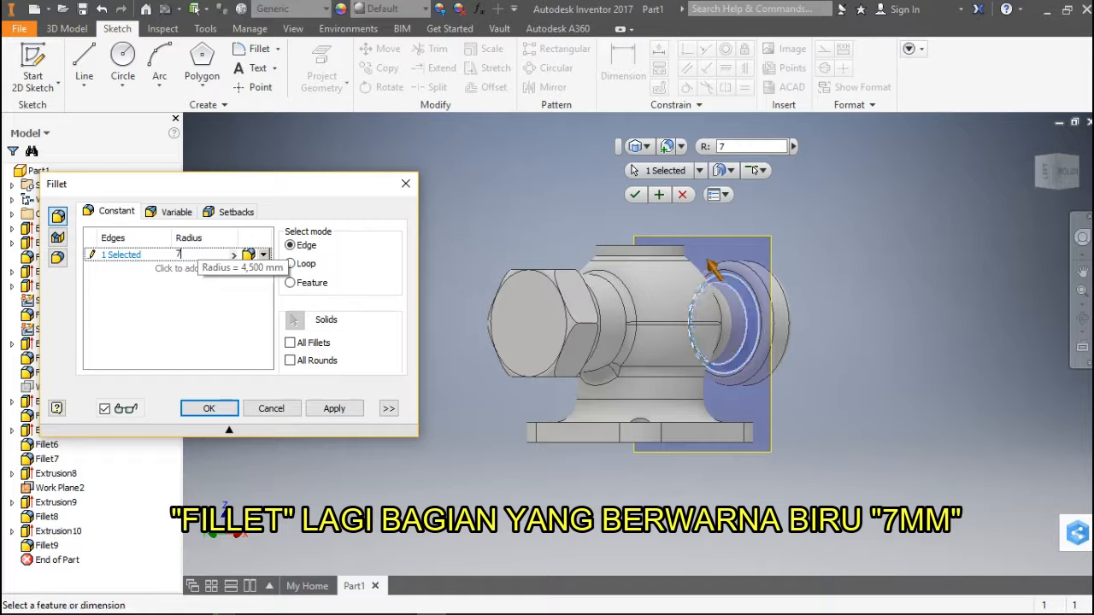
key("Return")
left_click(272, 408)
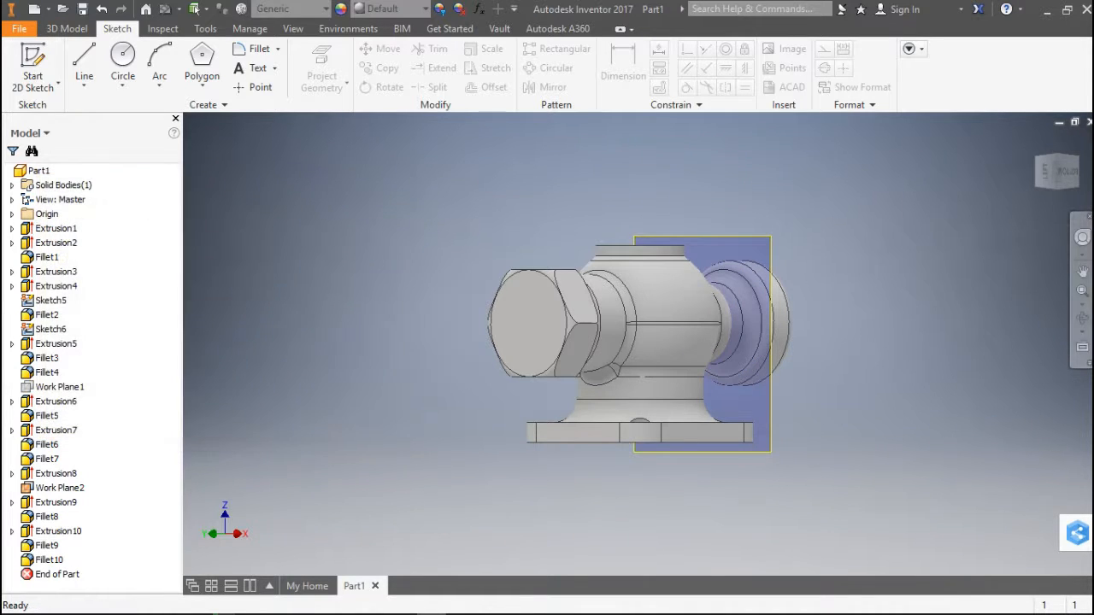
Start a sketch on the second collar's end face and draw a concentric 63.51 mm circle
left_click(1067, 173)
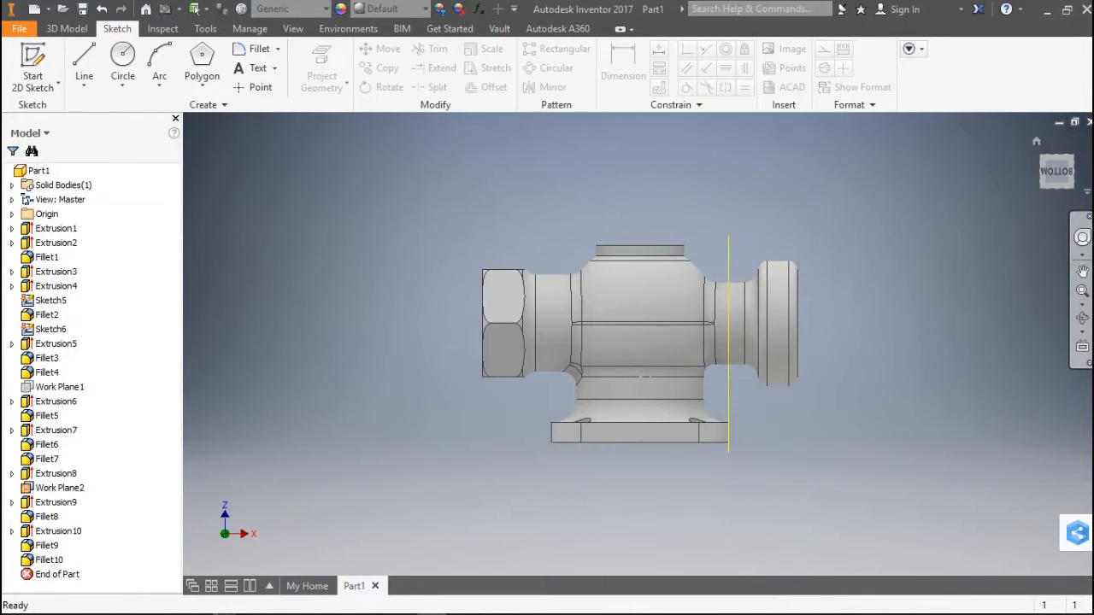
left_click(728, 342)
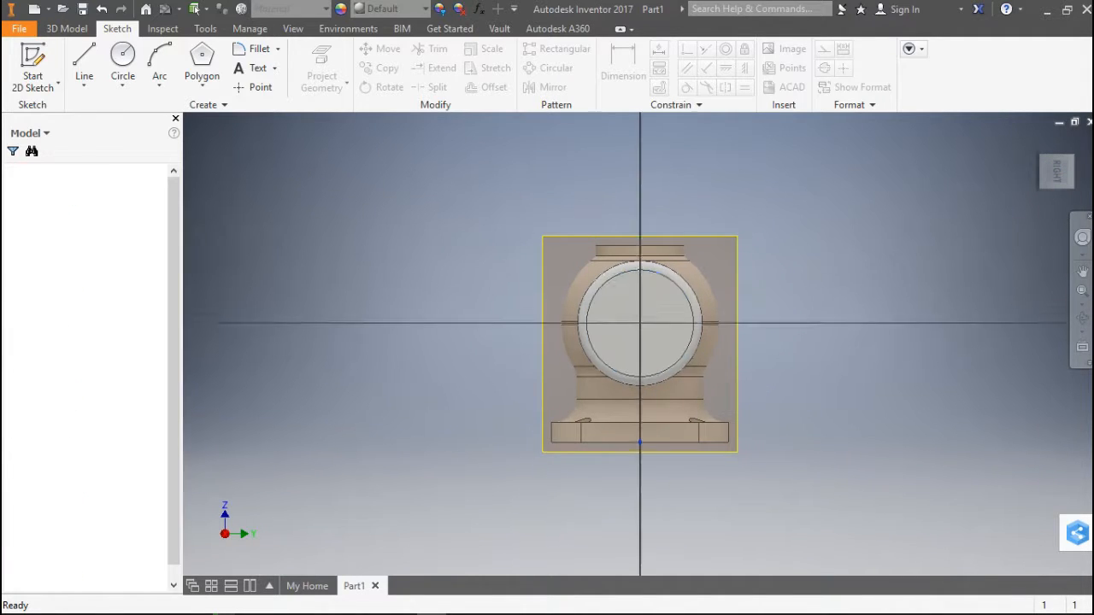
key("c")
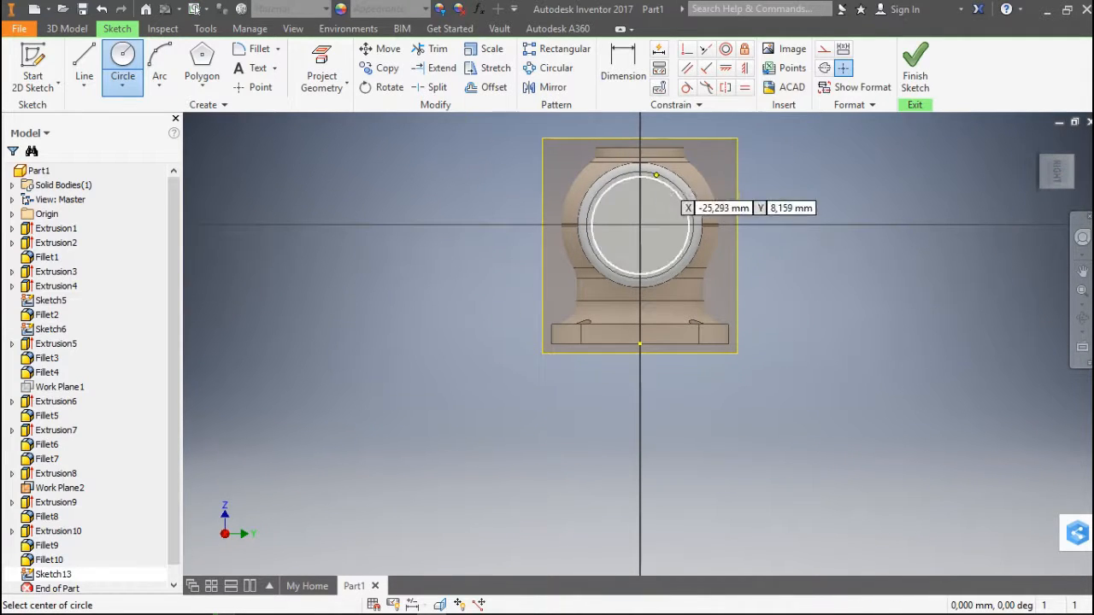
left_click(641, 225)
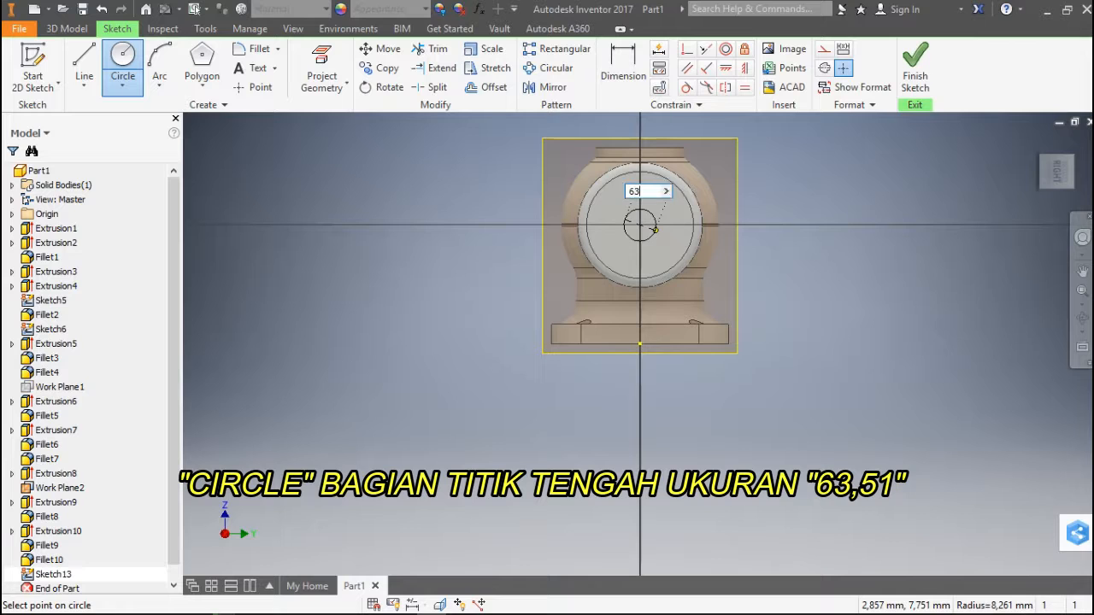
type("63,51")
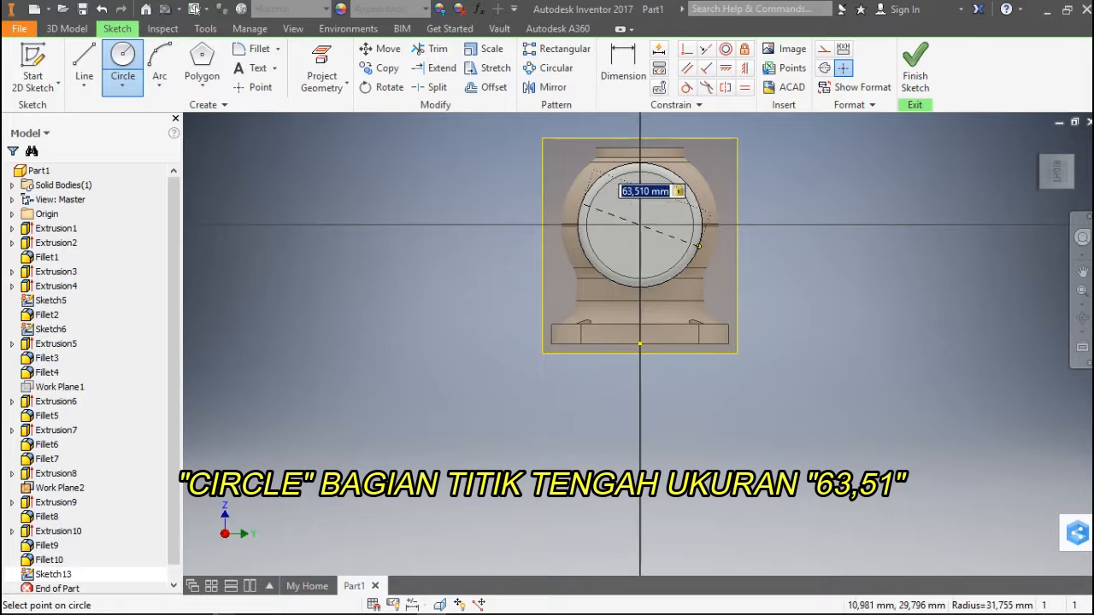
key("Return")
Draw a six-sided polygon inscribed in the 63.51 mm circle, with one vertex vertically above the centre
left_click(201, 58)
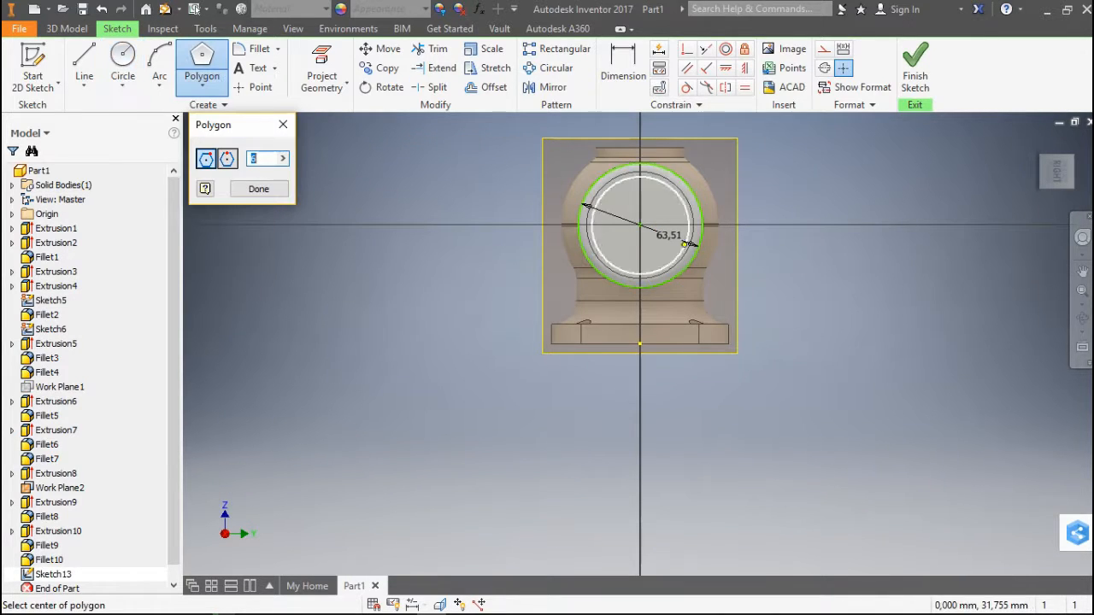
left_click(641, 224)
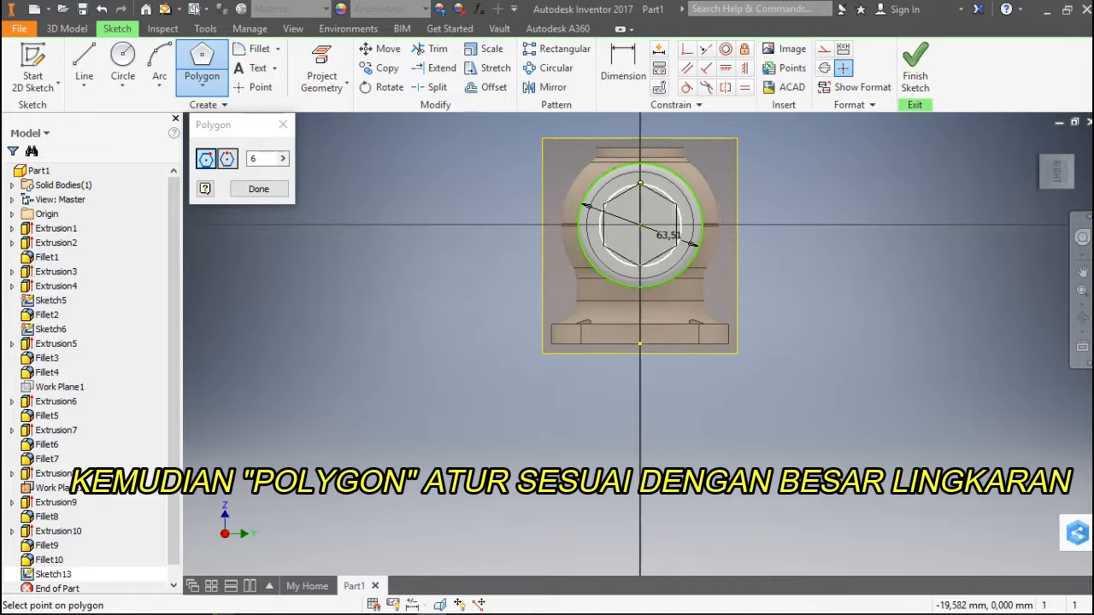
left_click(640, 163)
Extrude the regions between the hexagon and the circle as a 20 mm cut back into the second collar
key("e")
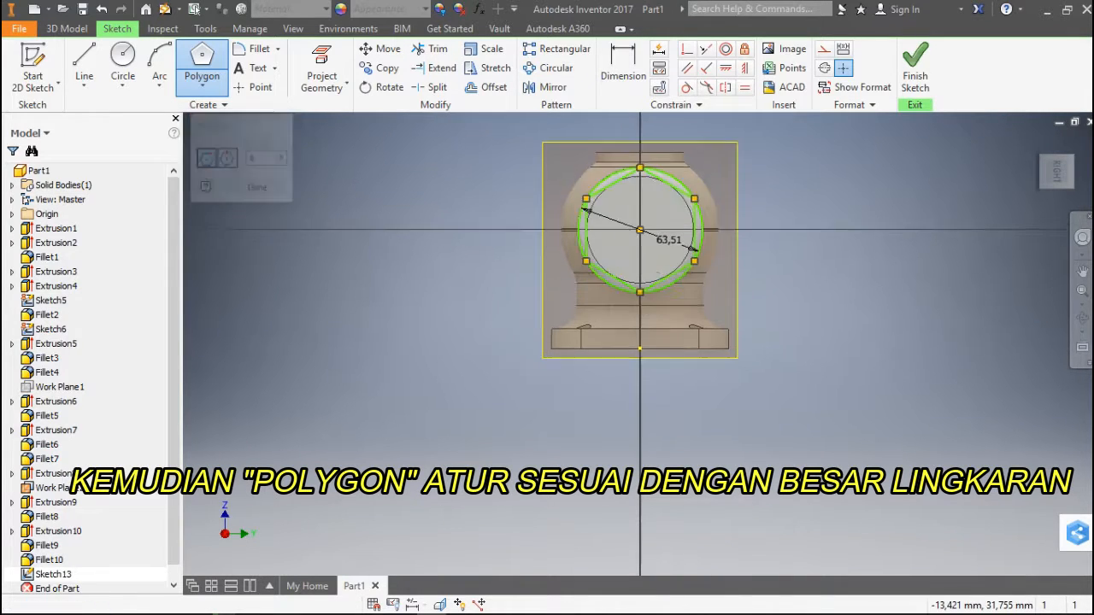
left_click(699, 329)
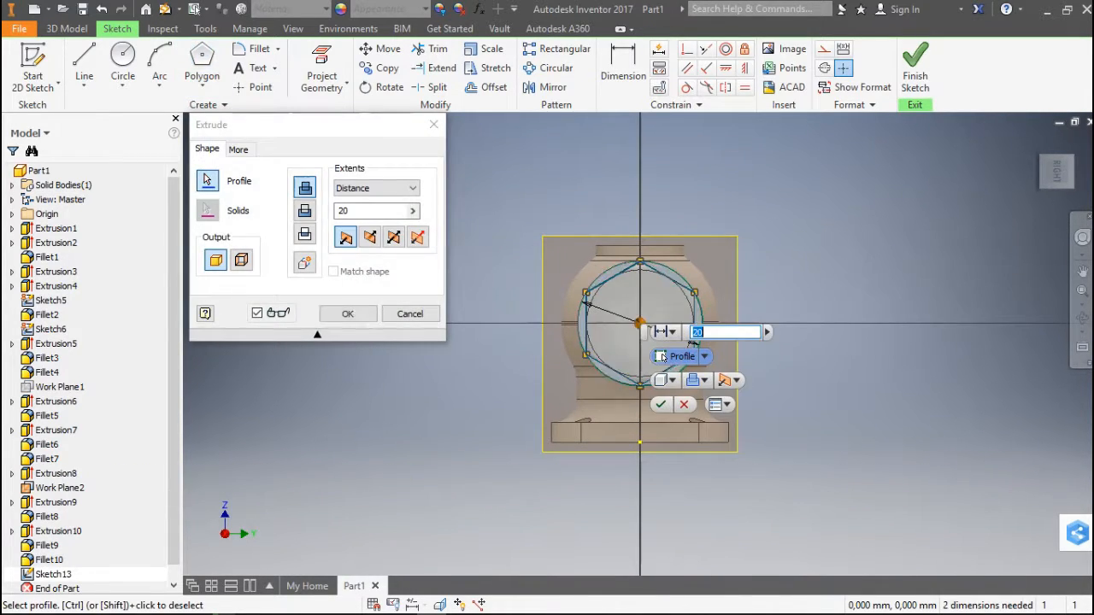
key("Return")
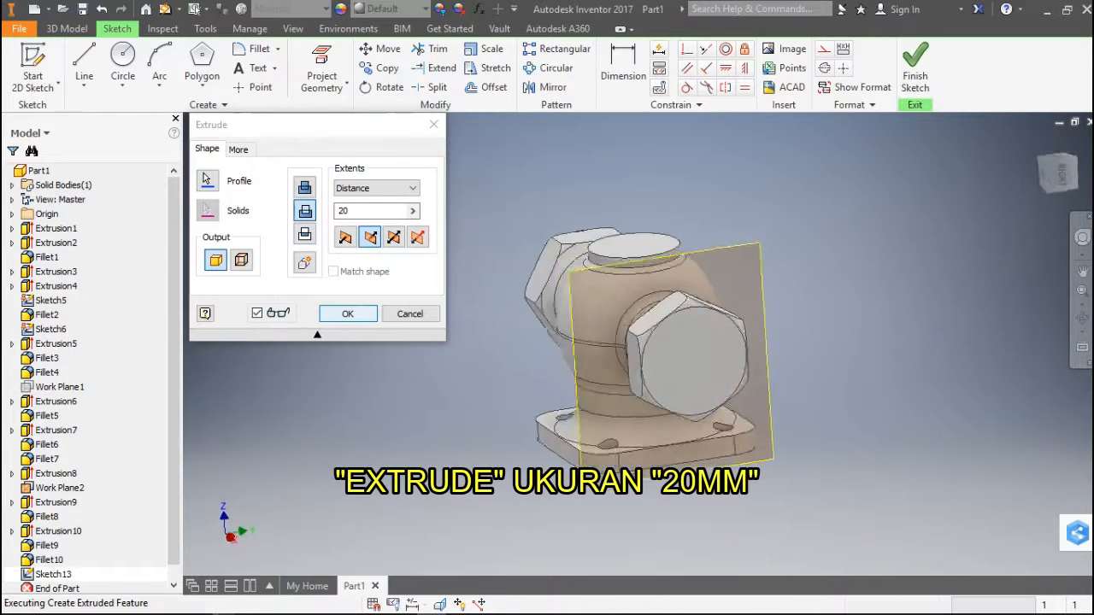
left_click(827, 391)
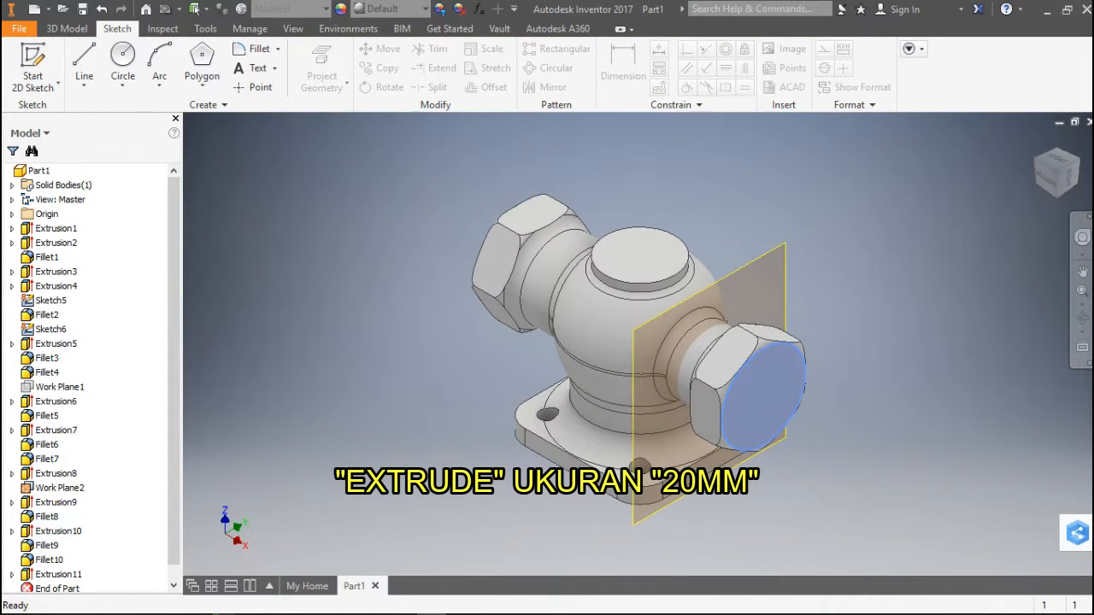
Sketch a concentric 25 mm circle on the second collar's end face
left_click(122, 62)
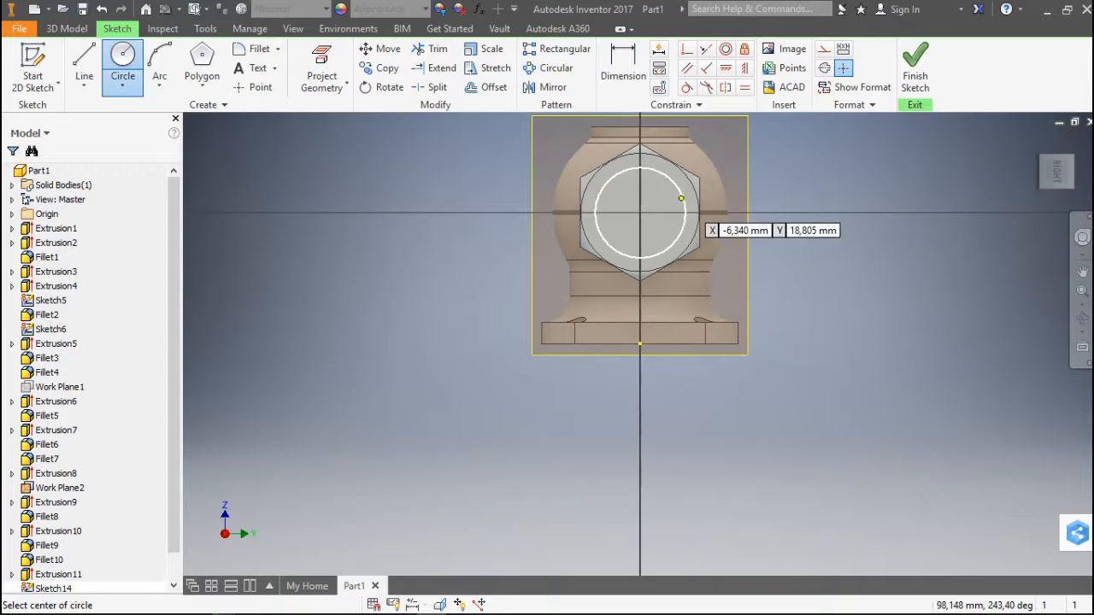
left_click(639, 213)
type("2")
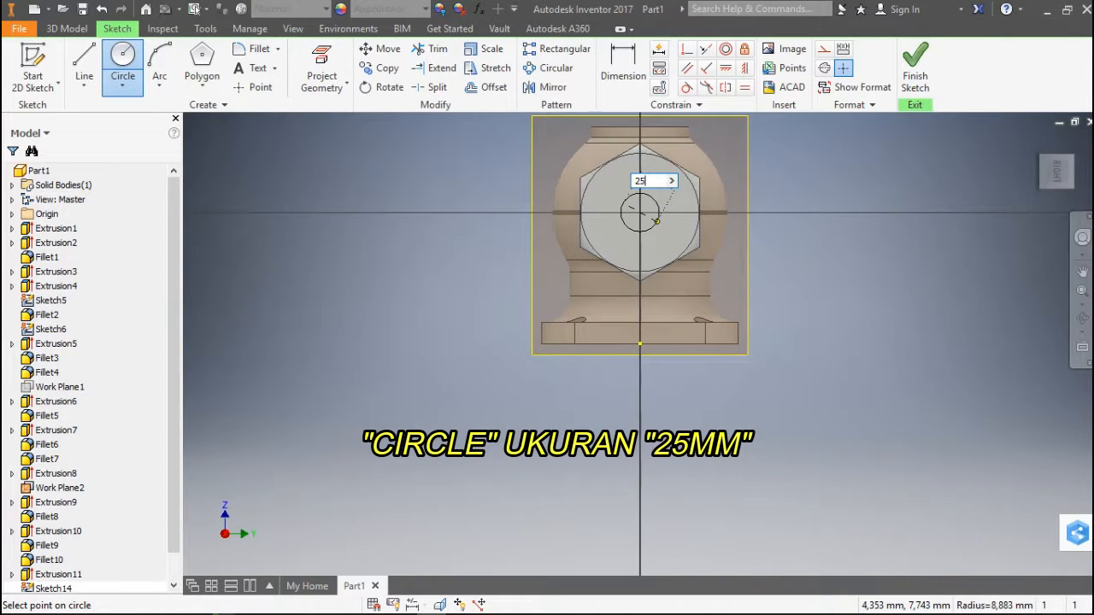
type("5")
key("Return")
key("F6")
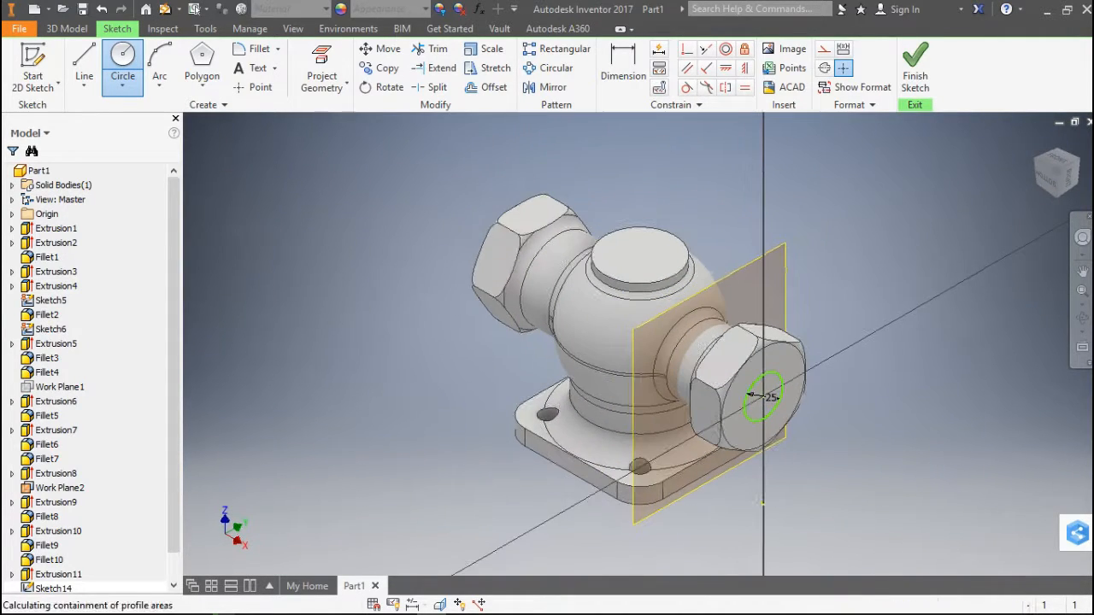
Extrude the 25 mm circle as a cut with the extents set to All, boring along the side branches
key("e")
left_click(305, 212)
left_click(376, 188)
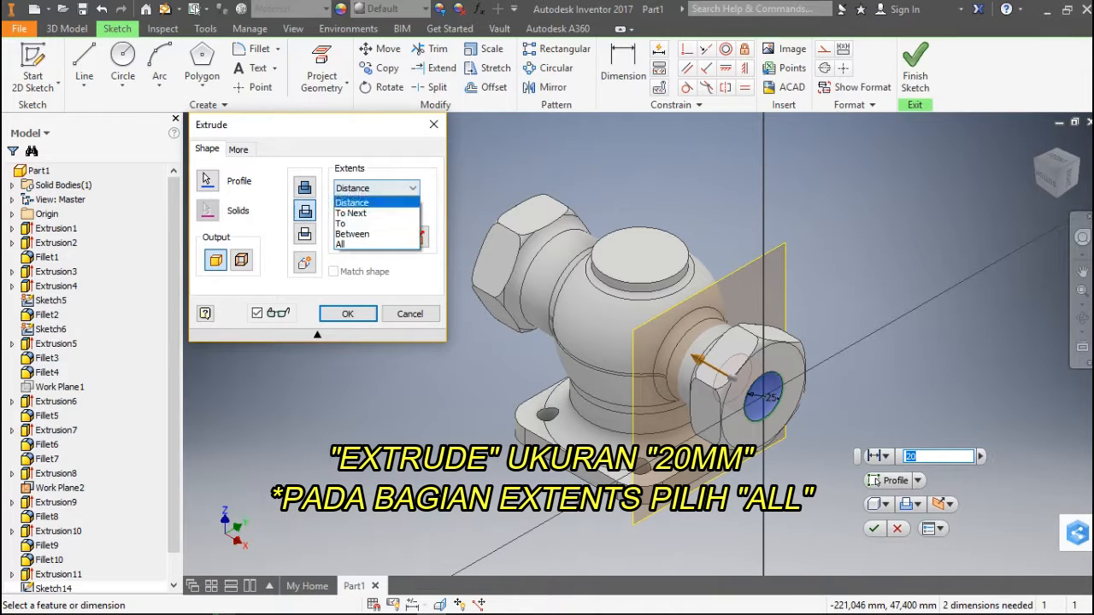
left_click(341, 244)
key("Return")
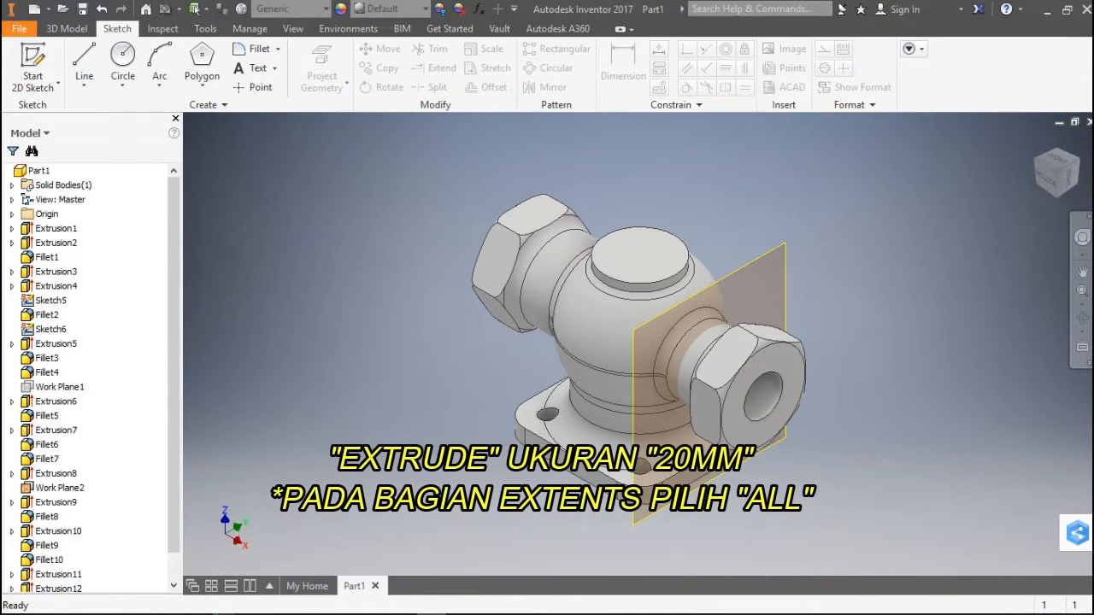
Start a sketch on the underside of the square flange and draw two circles of 64.72 mm and 54.12 mm centred on the origin
left_click(1057, 183)
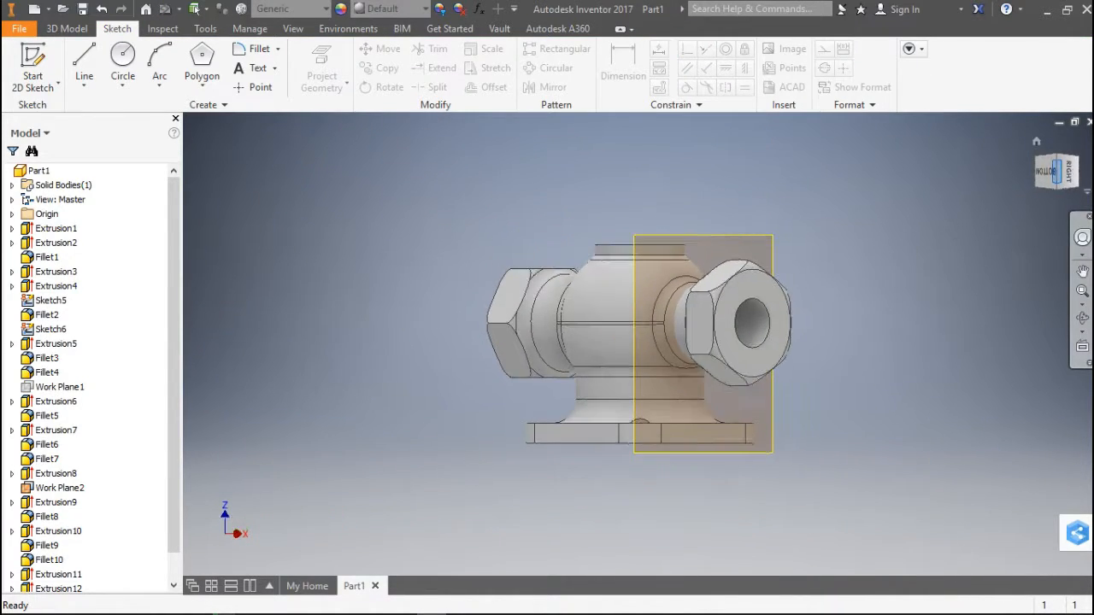
left_click(1065, 173)
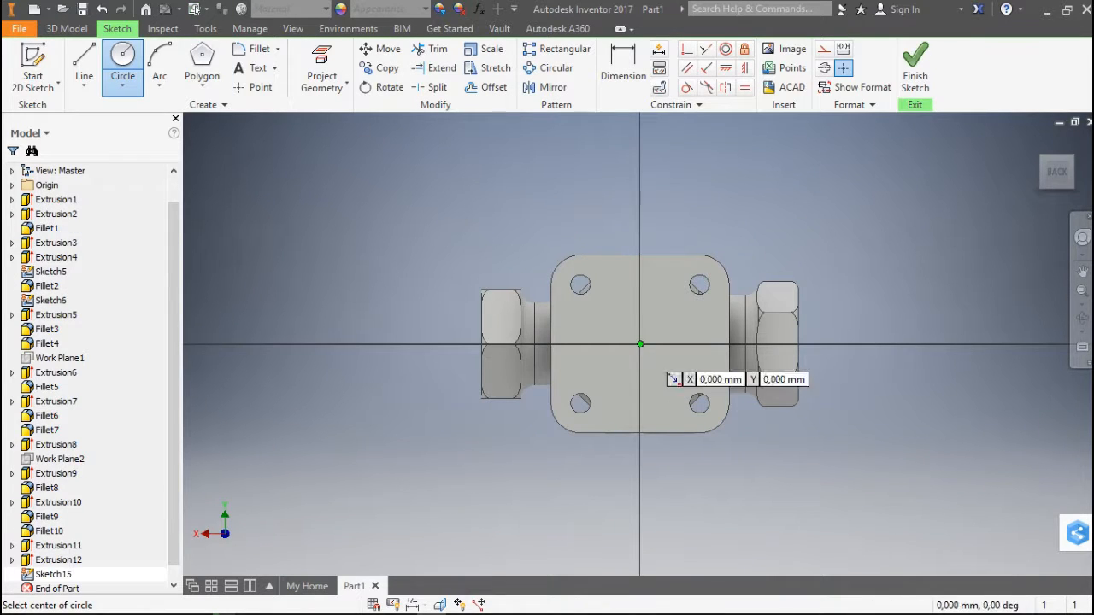
left_click(640, 344)
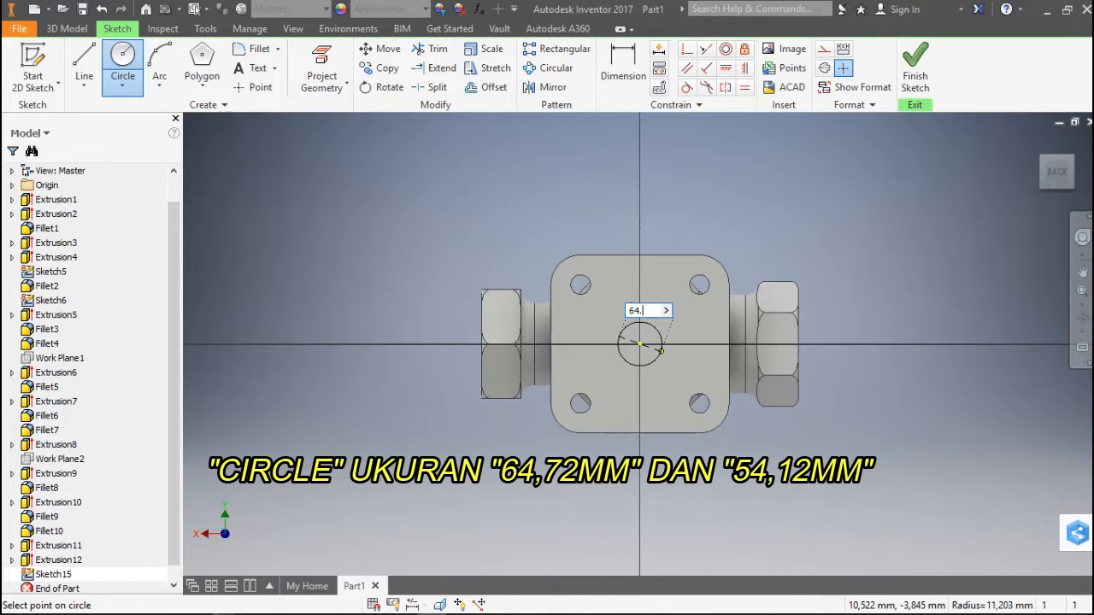
type("64.72")
key("Return")
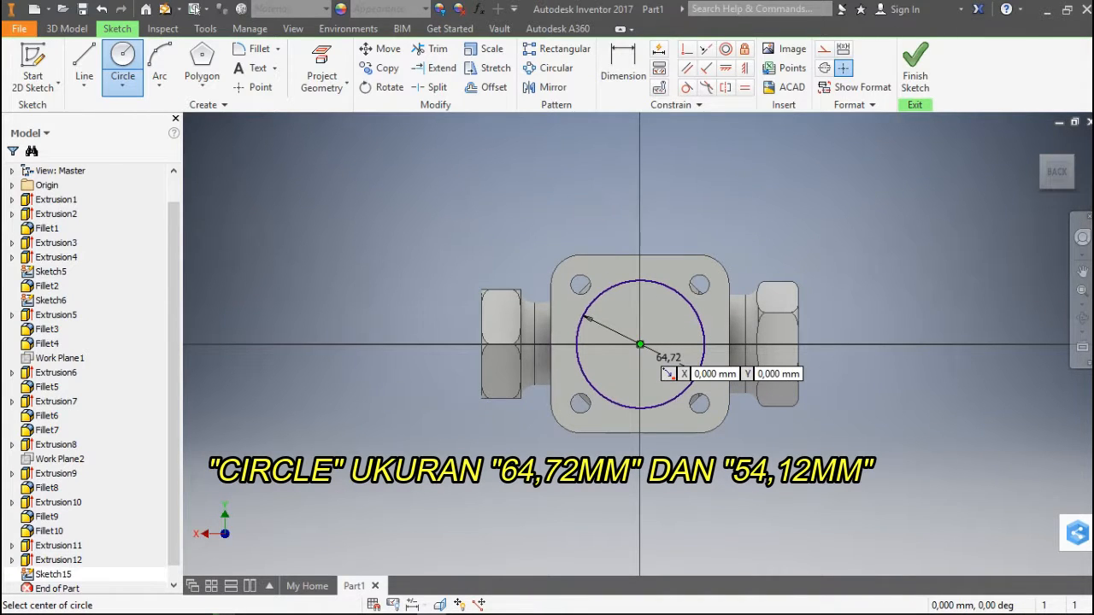
left_click(639, 343)
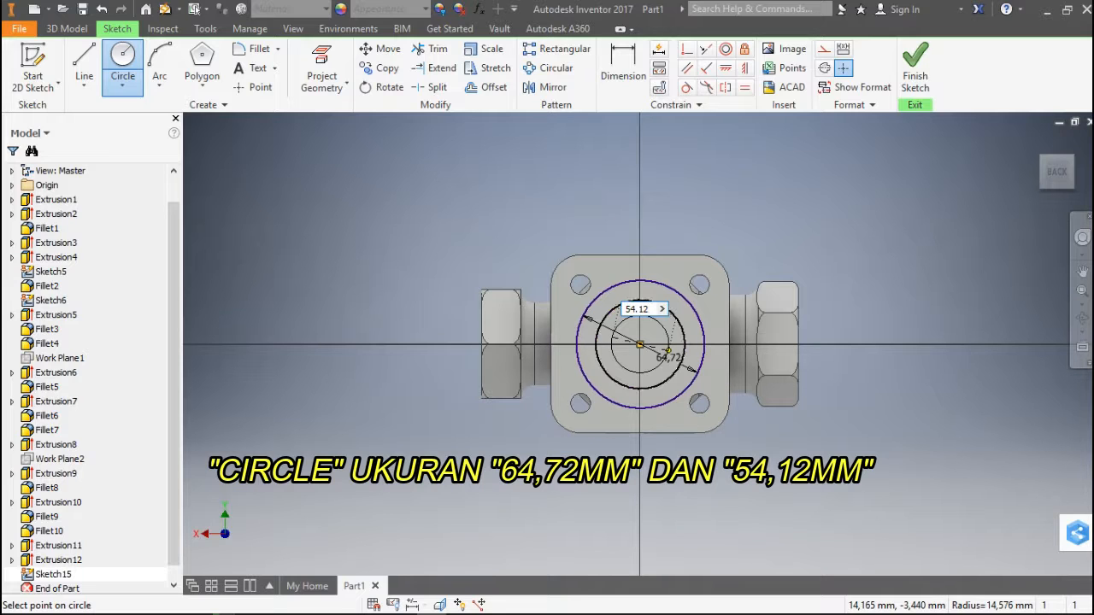
key("Return")
Extrude the ring between the two circles as a 2.3 mm deep cut into the flange's underside
scroll(662, 371, "down", 2)
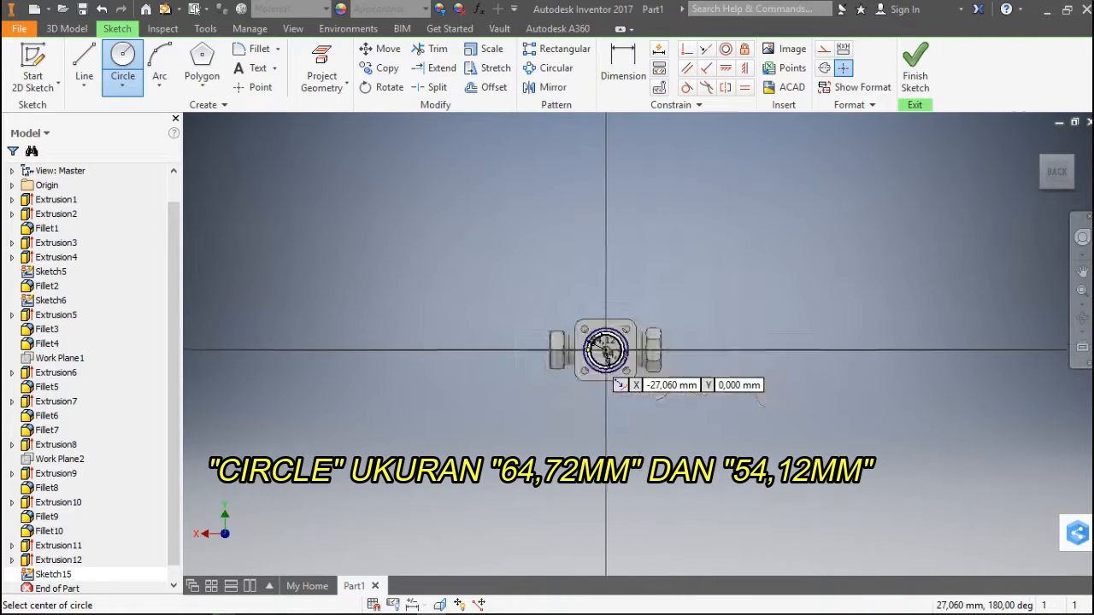
scroll(675, 368, "up", 5)
scroll(606, 330, "down", 4)
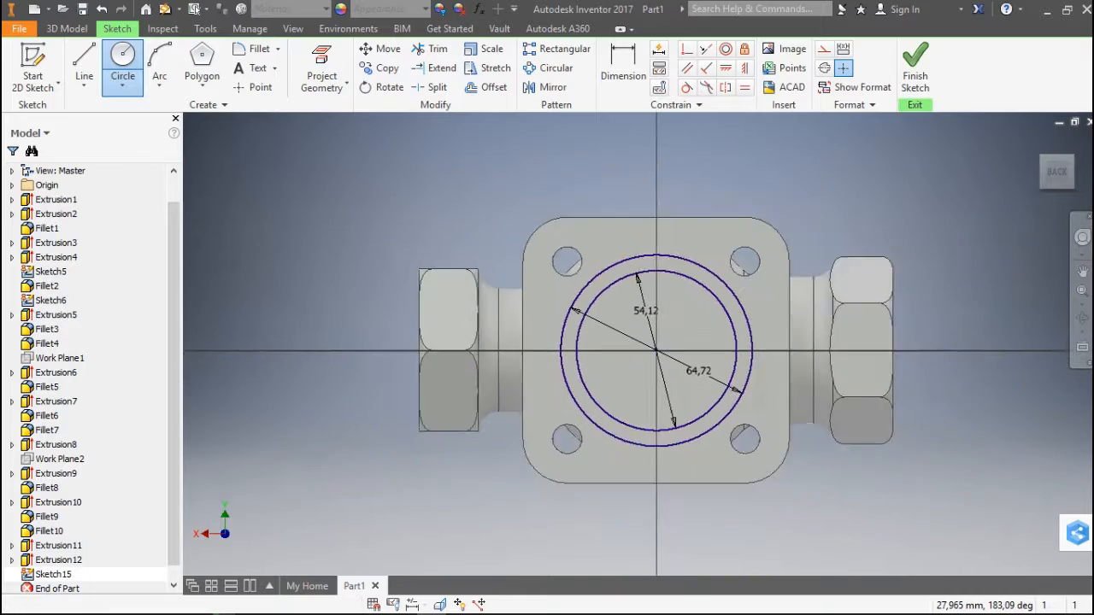
left_click(582, 351)
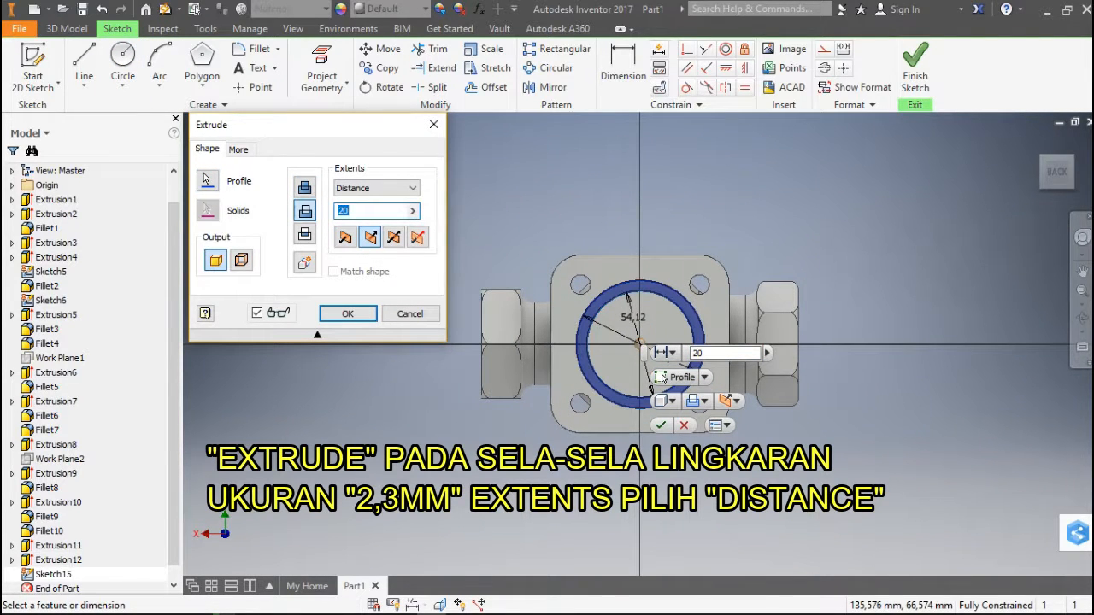
left_click(660, 425)
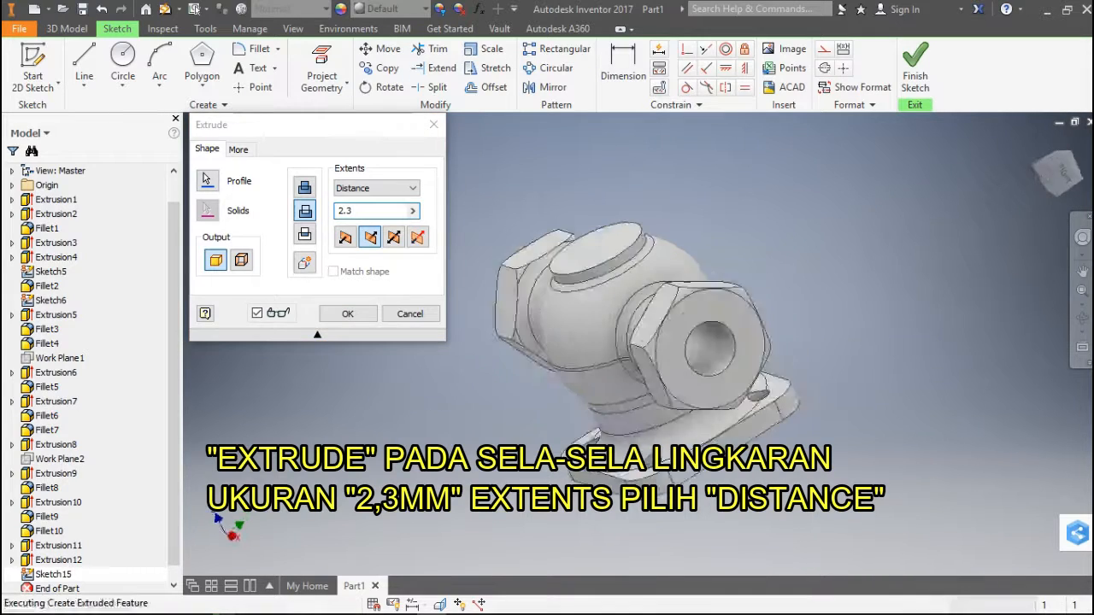
Sketch a 48 mm circle centred inside the flange's ring groove and extrude it as a 90 mm deep cut into the body
left_click(1045, 188)
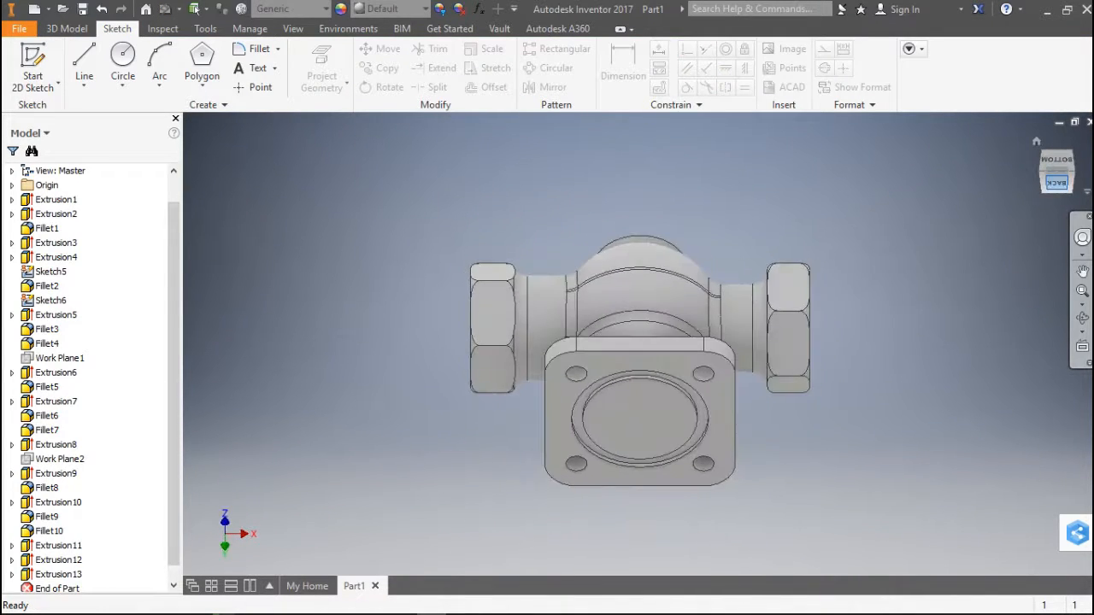
left_click(1056, 181)
left_click(620, 361)
left_click(693, 339)
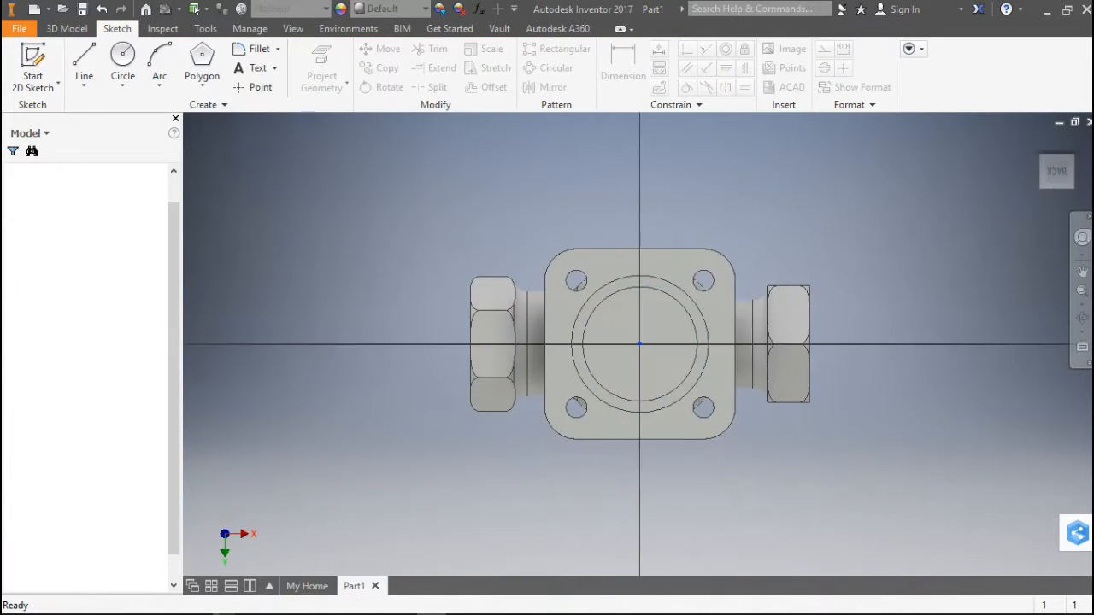
left_click(122, 56)
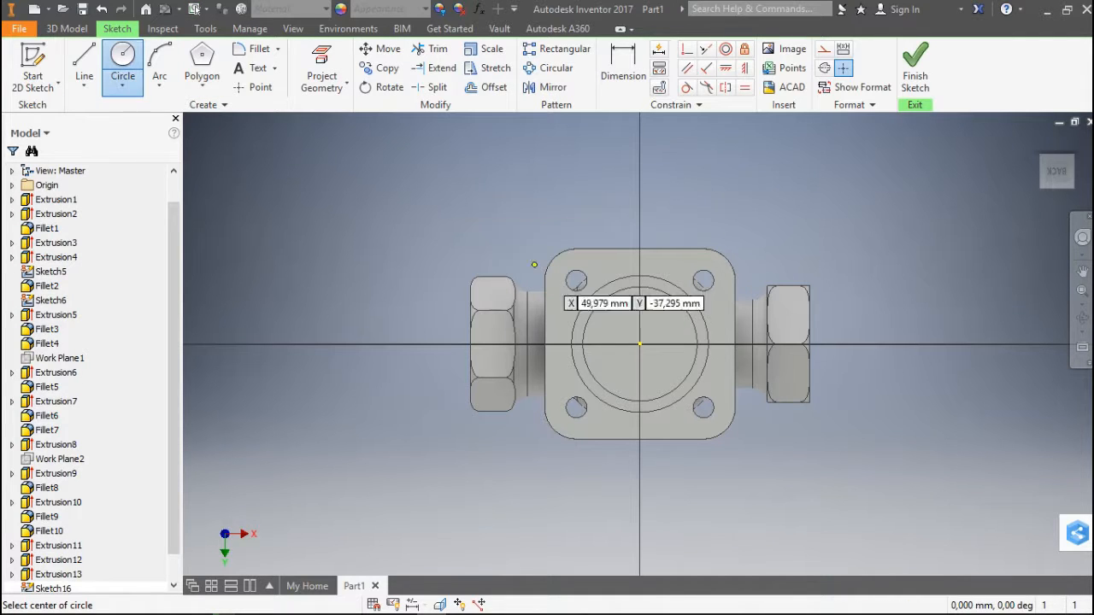
left_click(641, 341)
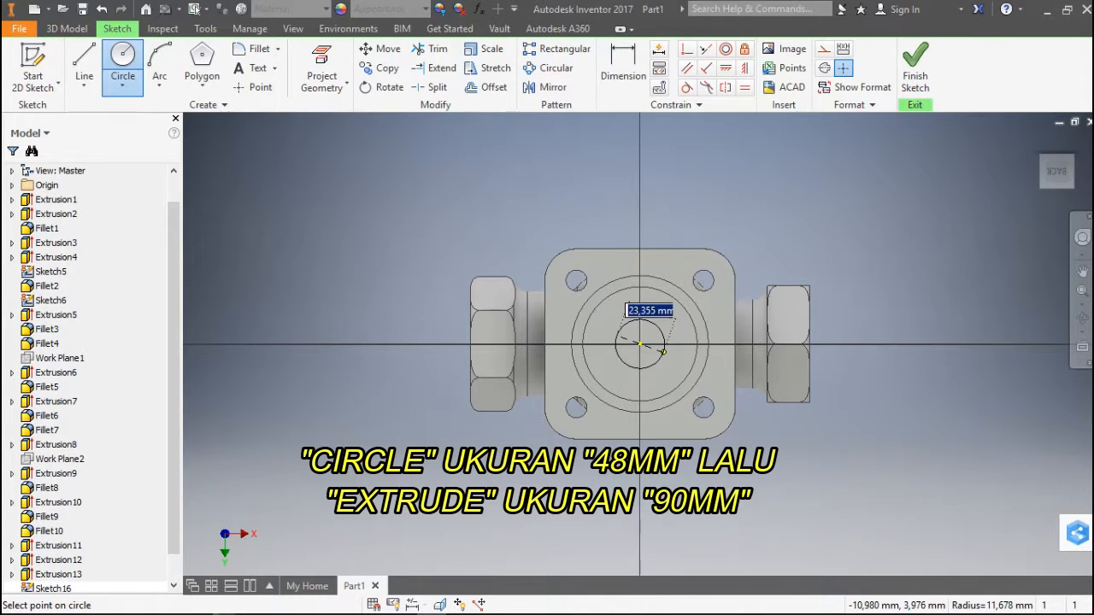
key("Return")
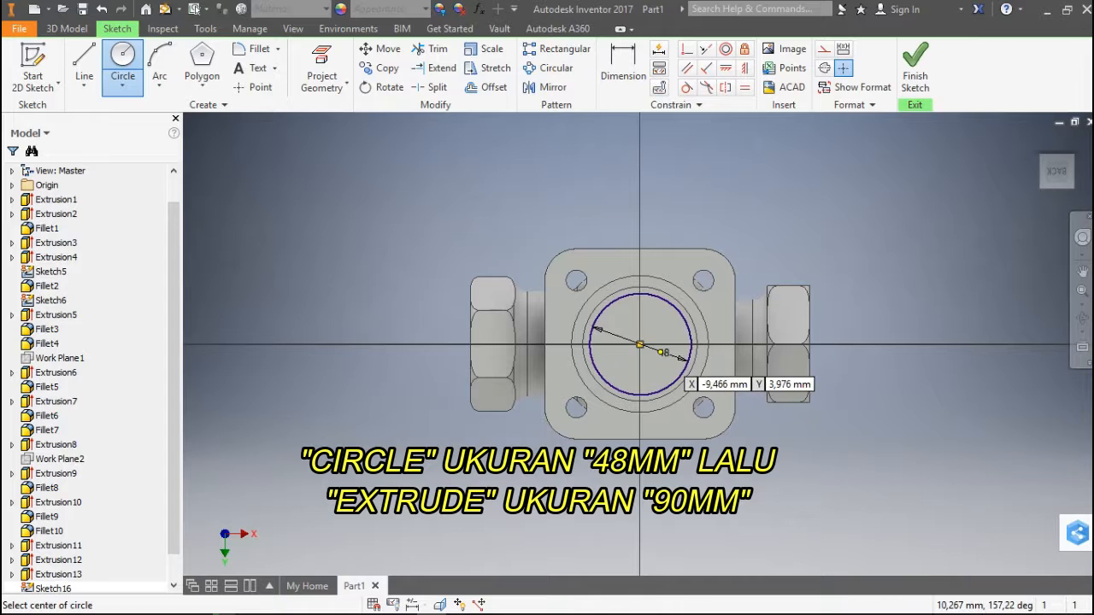
key("e")
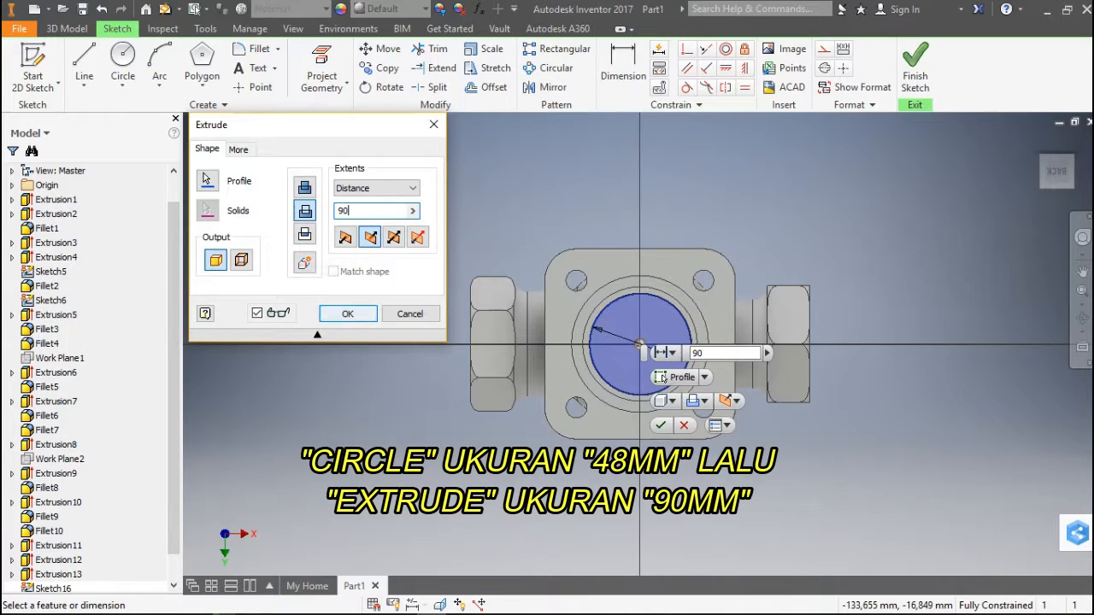
left_click(352, 310)
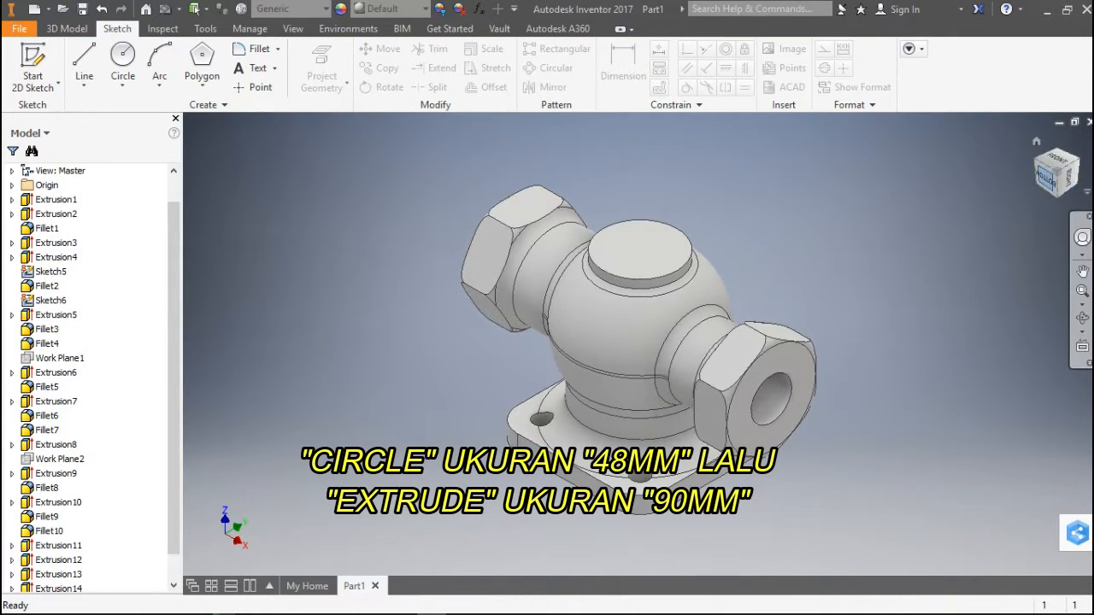
Chamfer the opening edge of the 48 mm bore on the flange's underside with a 1 mm distance
left_click(1047, 178)
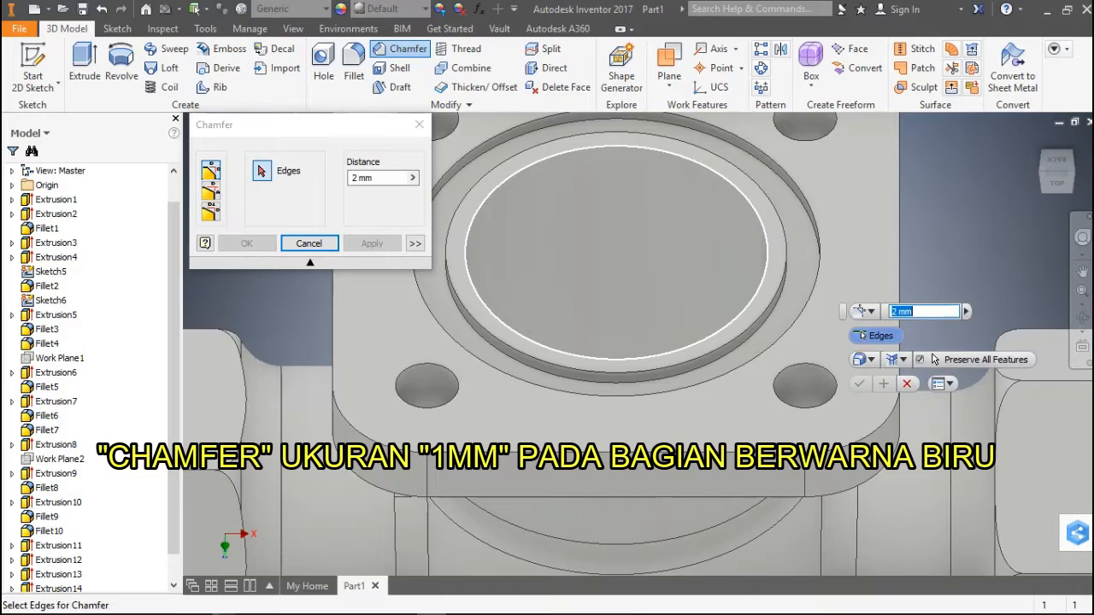
left_click(765, 251)
left_click(378, 178)
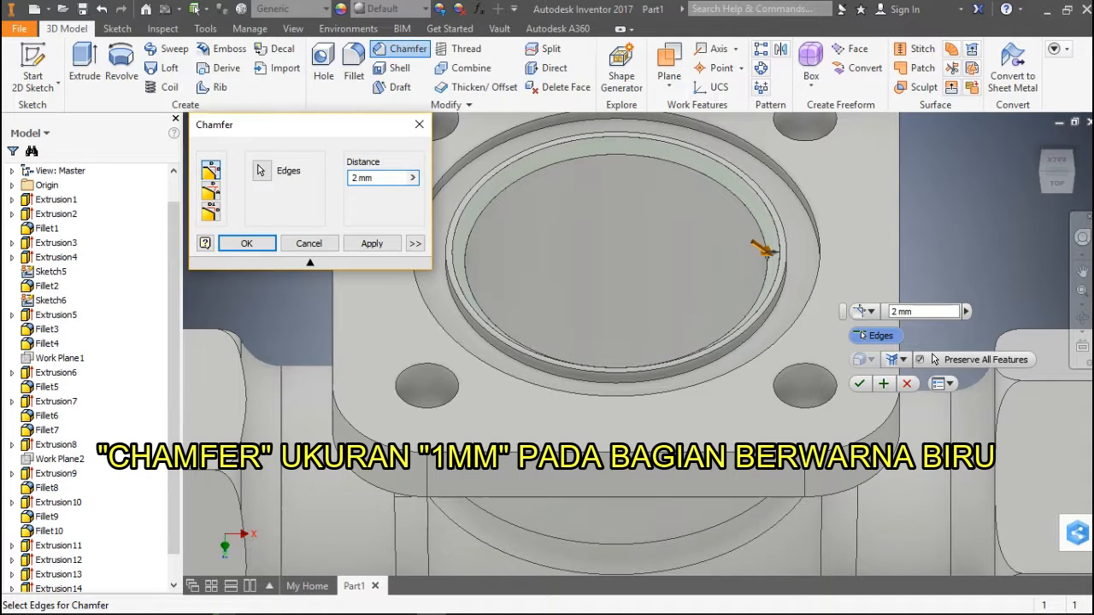
left_click(372, 244)
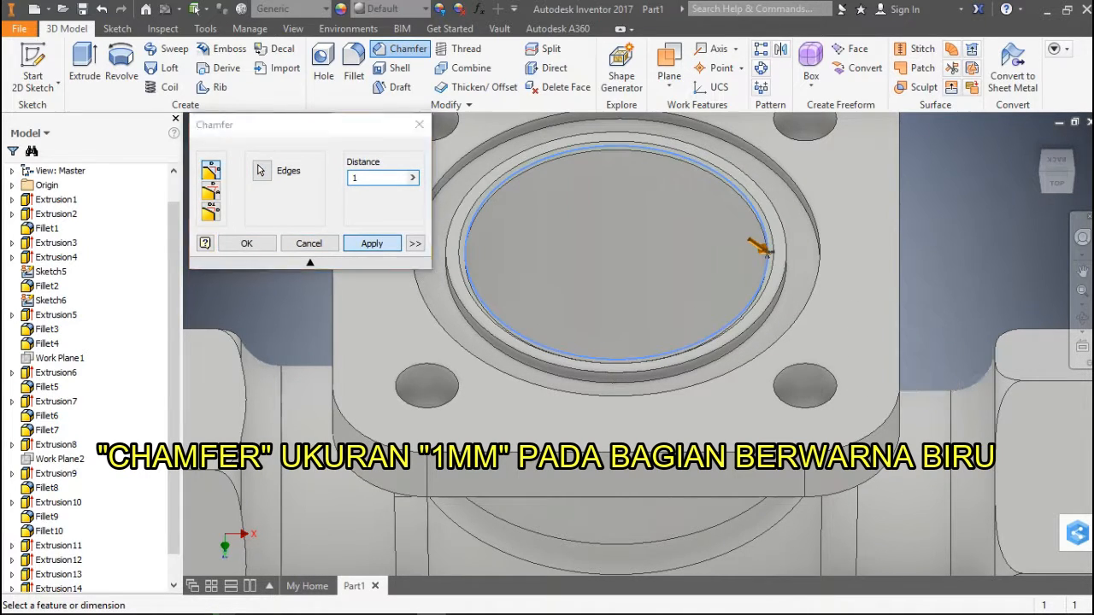
key("Escape")
Apply a dark textured metal appearance to the whole part and view it from the top
scroll(471, 229, "down", 5)
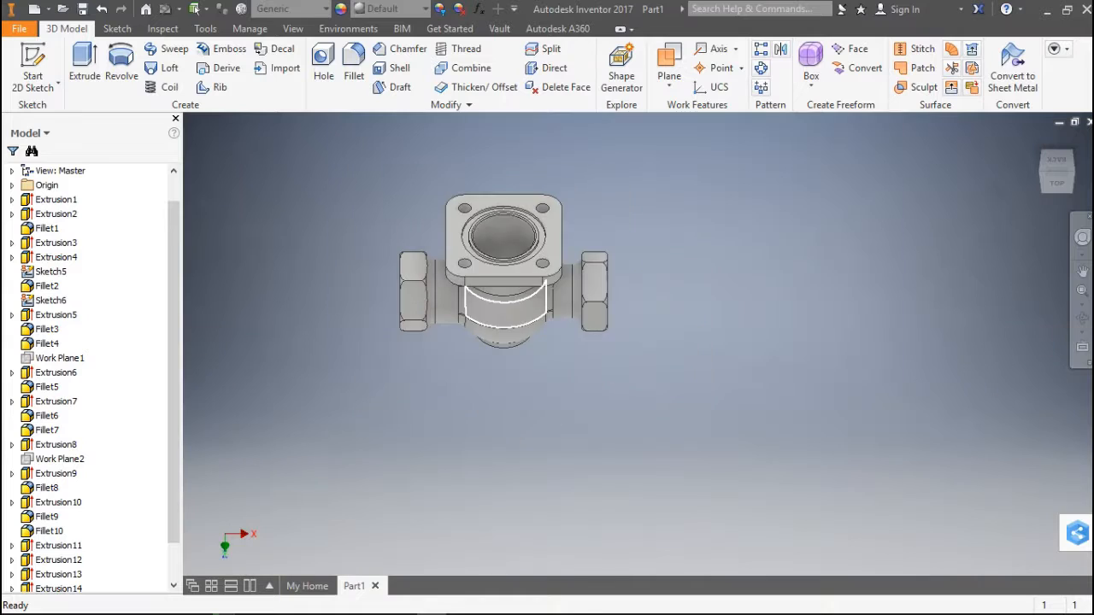
scroll(462, 274, "up", 2)
scroll(472, 206, "down", 3)
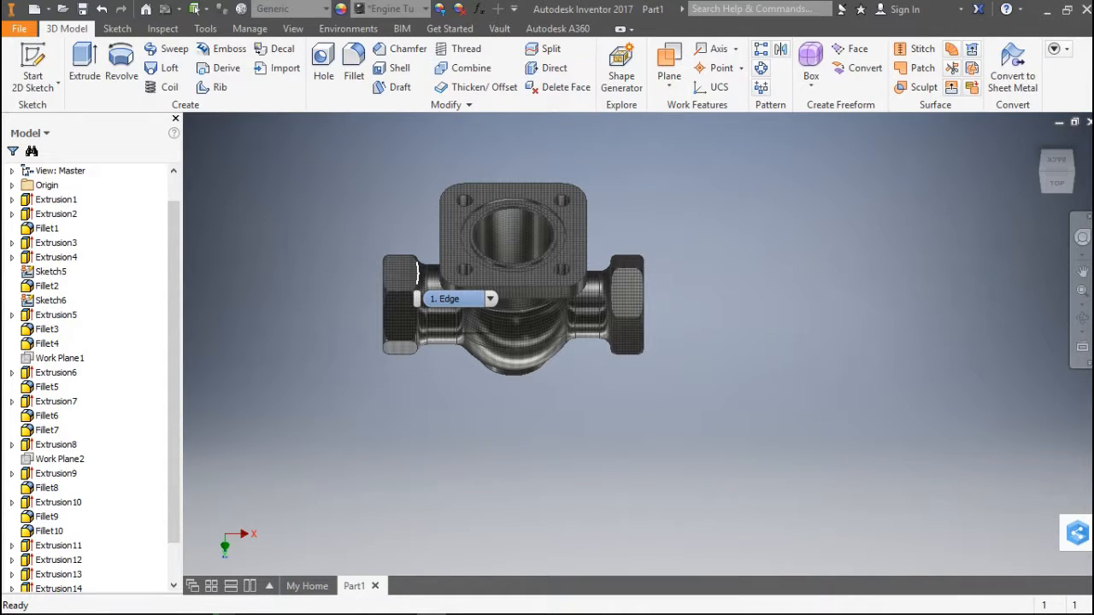
scroll(473, 340, "down", 3)
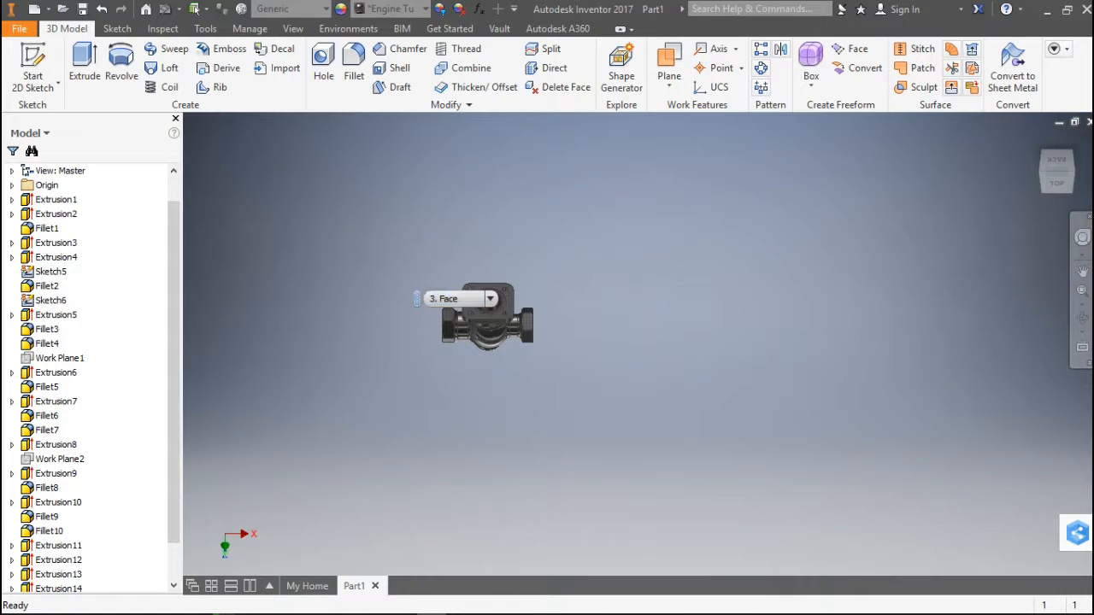
scroll(364, 339, "up", 4)
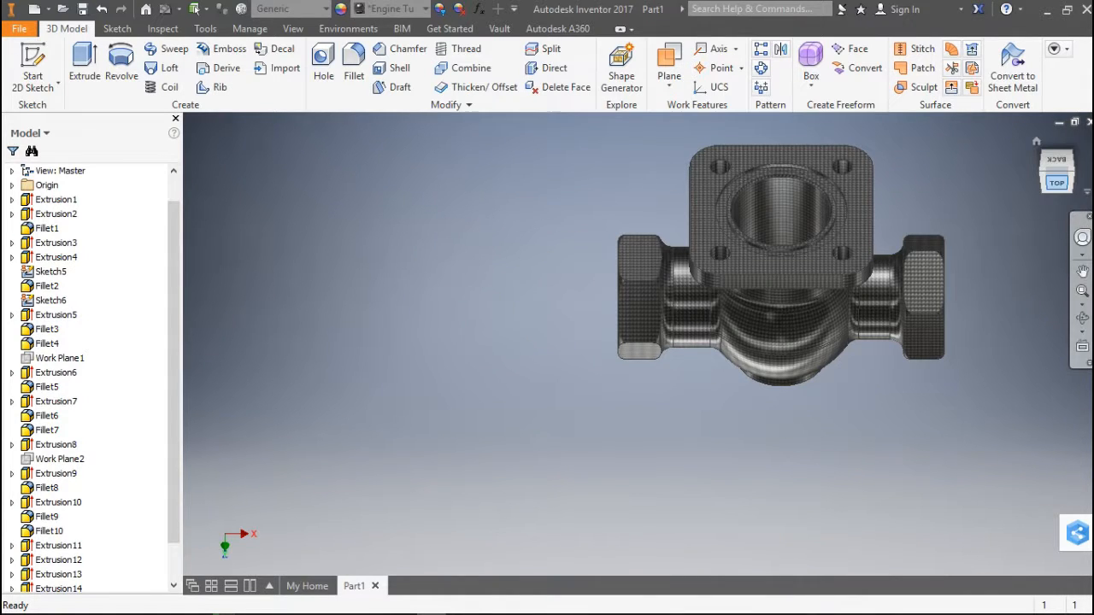
left_click(1056, 183)
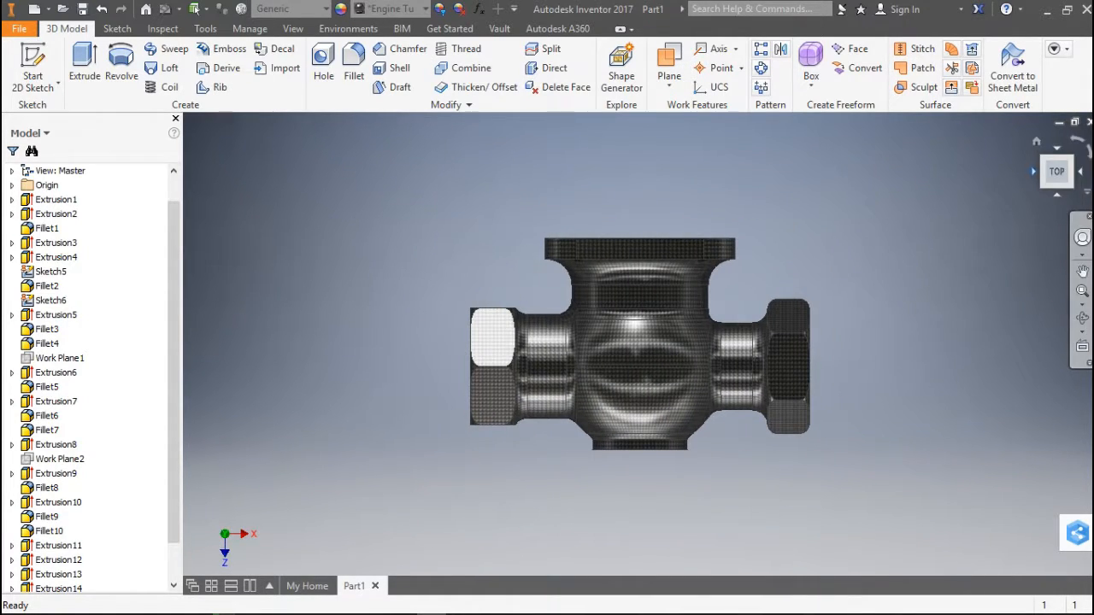